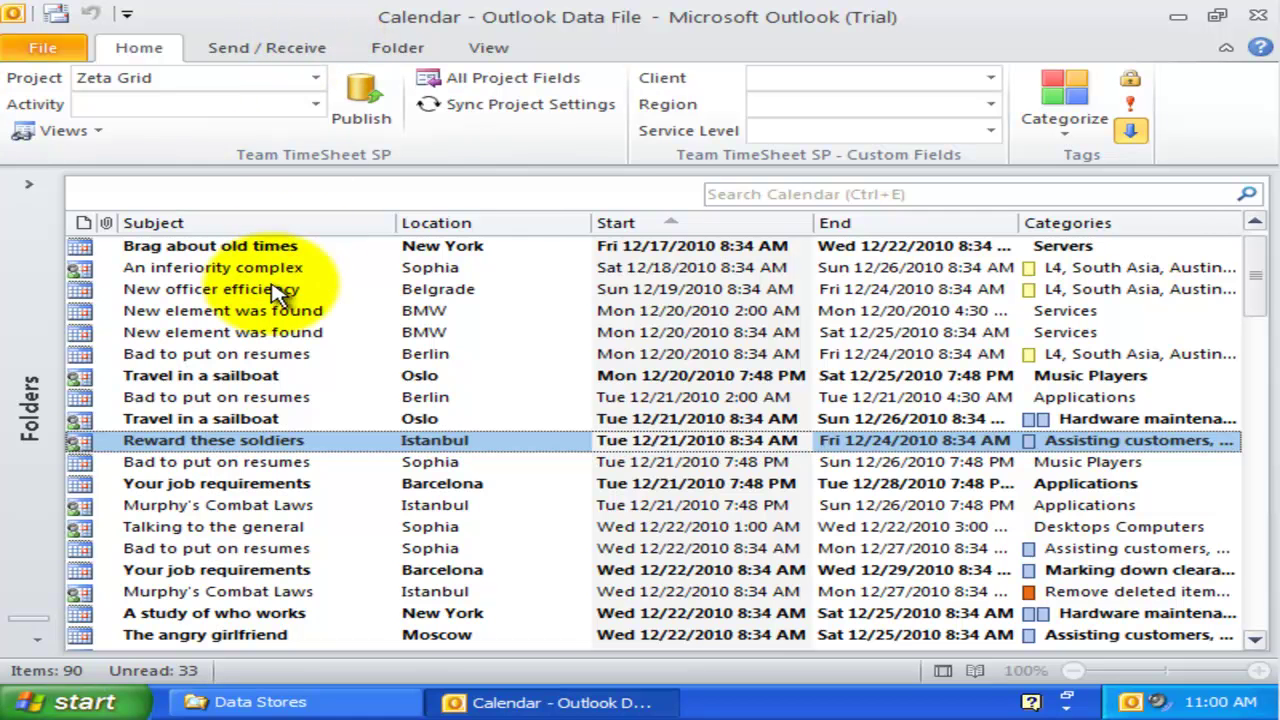
Step: Switch the calendar to the Reported ID view, listing items by report ID
left_click(98, 134)
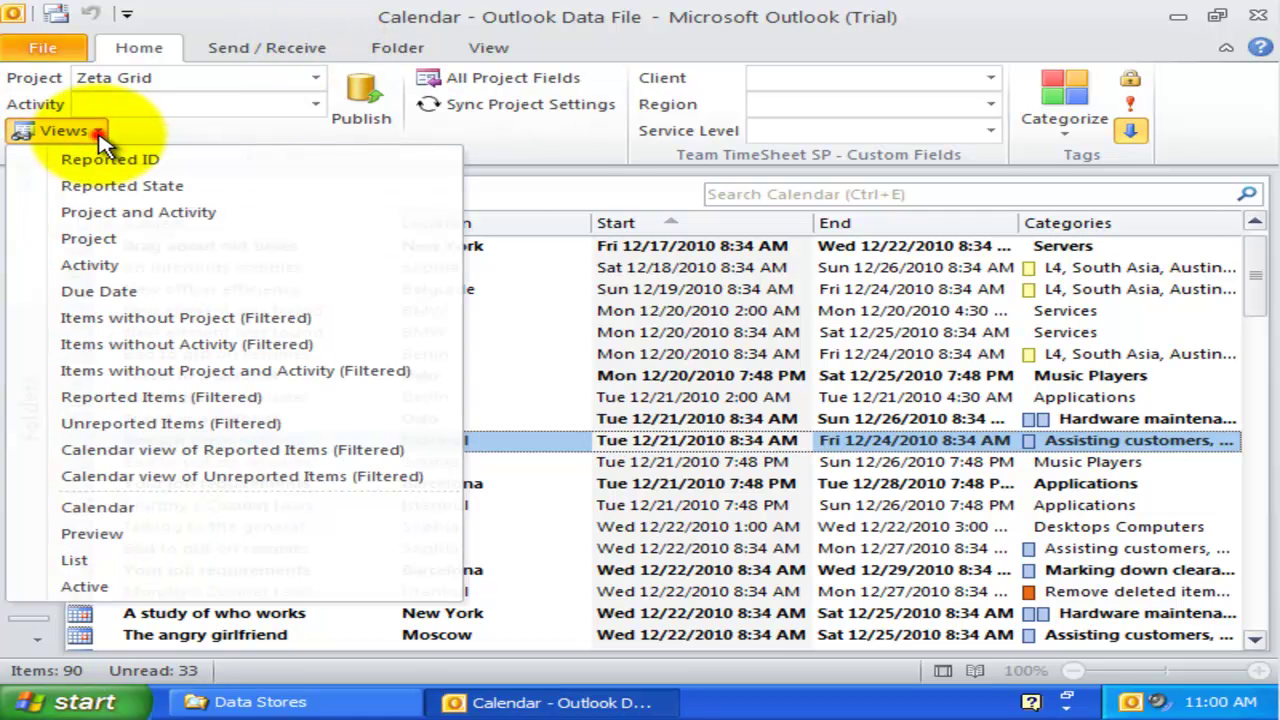
left_click(98, 134)
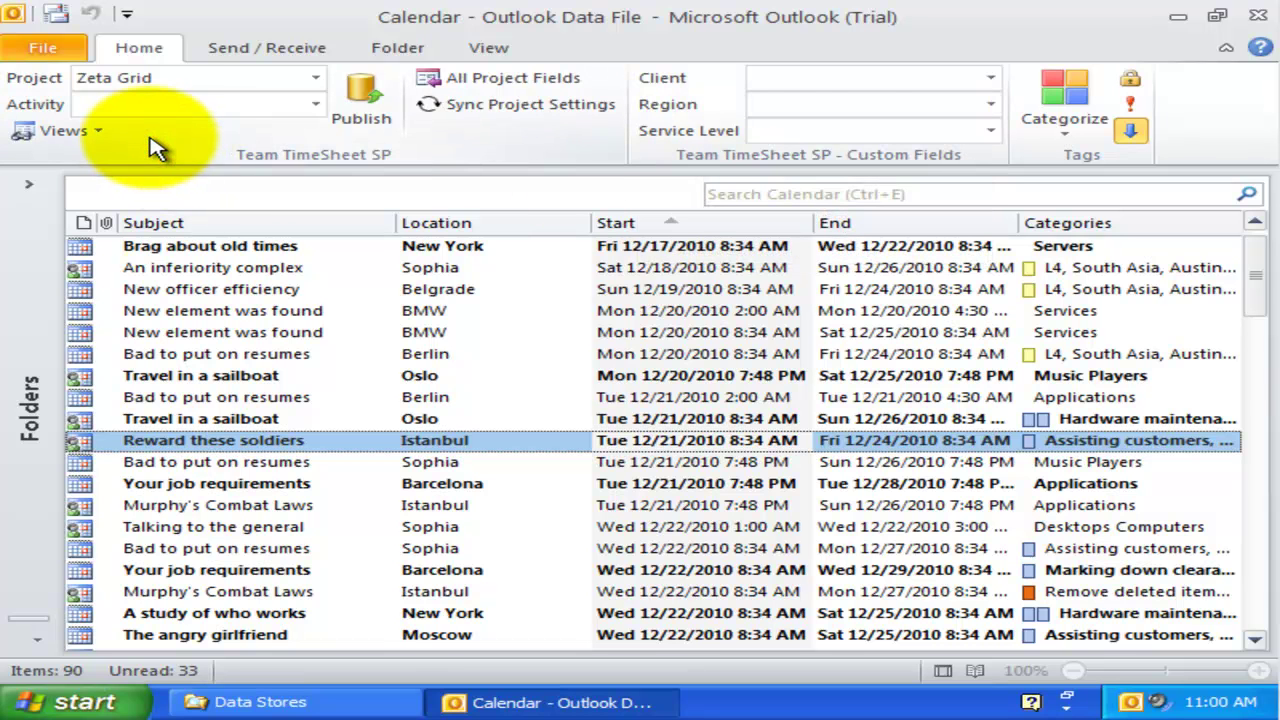
left_click(195, 310)
left_click(62, 130)
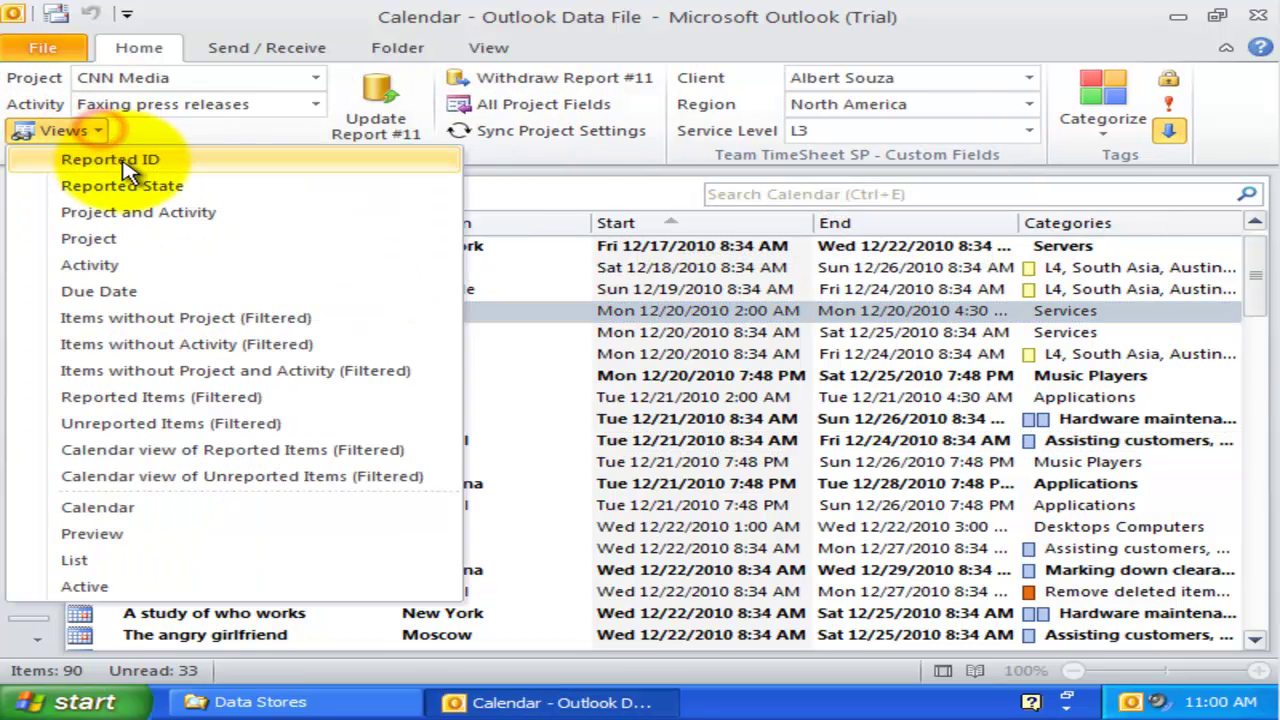
left_click(126, 160)
left_click(229, 397)
scroll(243, 400, "down", 3)
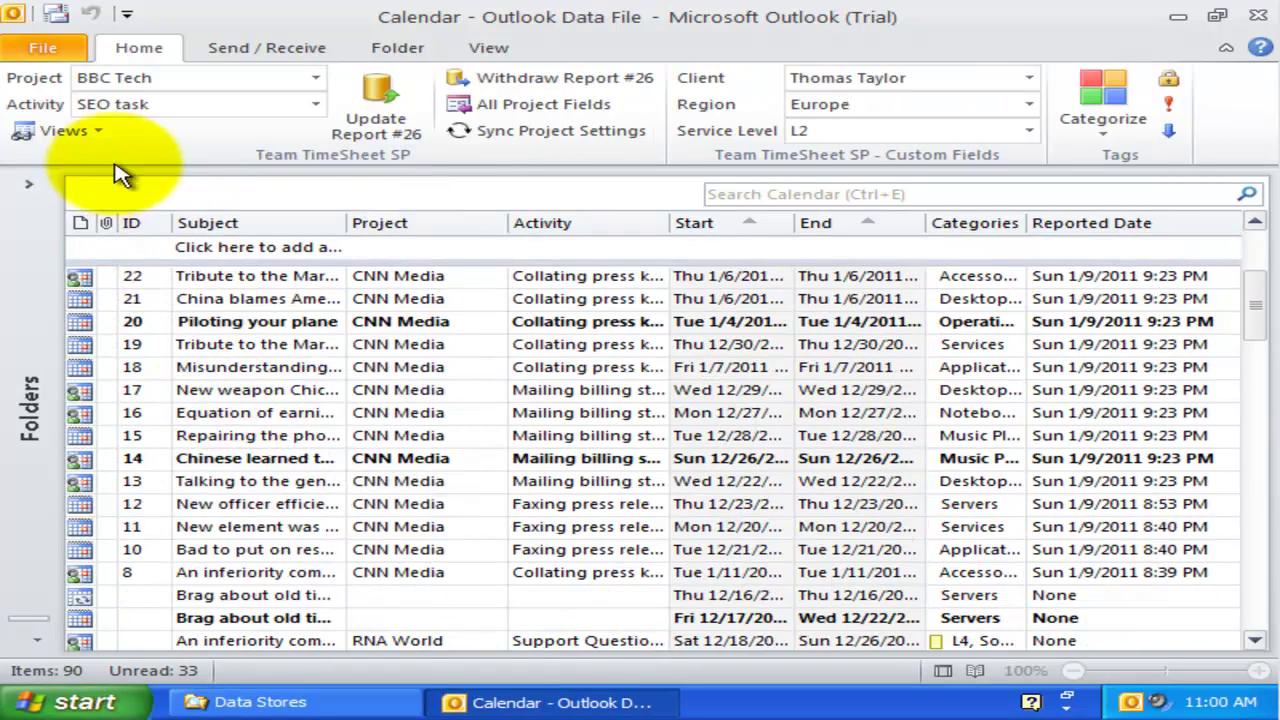
Step: Regroup the calendar with the Project and Activity view and browse its items
left_click(100, 132)
left_click(138, 212)
left_click(271, 457)
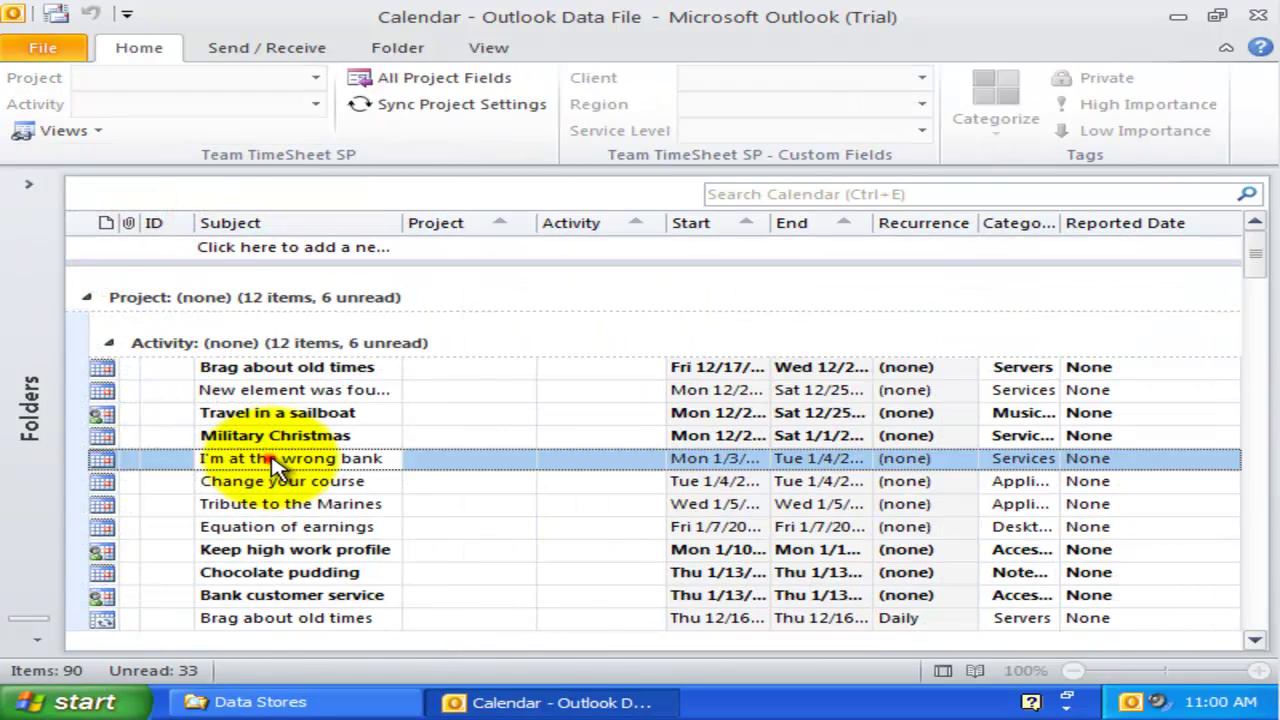
scroll(278, 470, "down", 5)
scroll(276, 468, "down", 4)
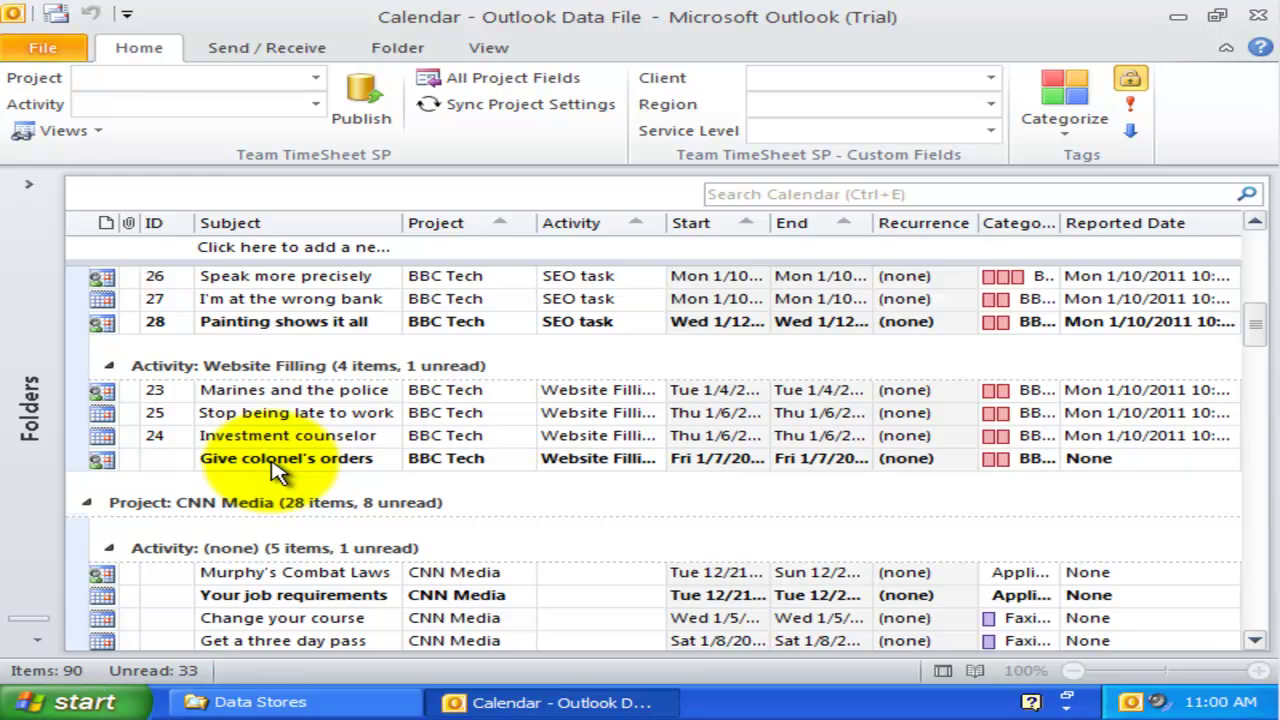
scroll(278, 472, "up", 1)
left_click(290, 412)
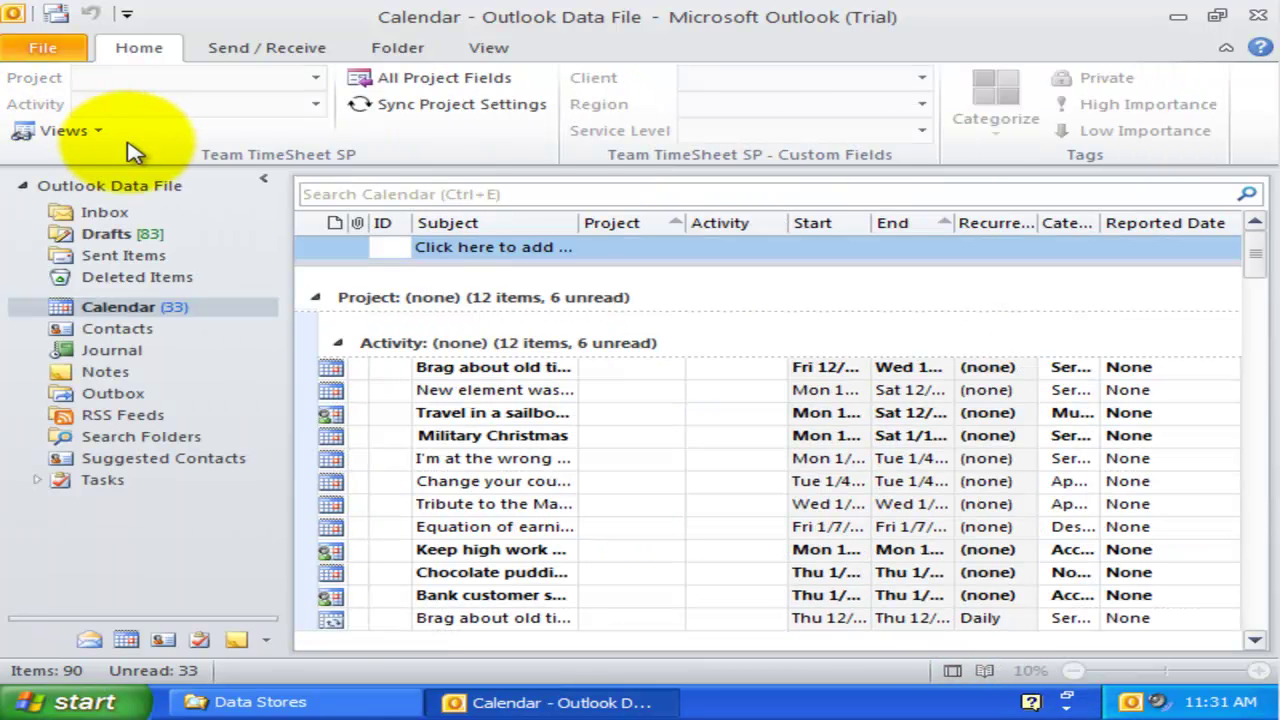
Step: Glance at the view list and the Tasks folder, then return to the Calendar
left_click(99, 133)
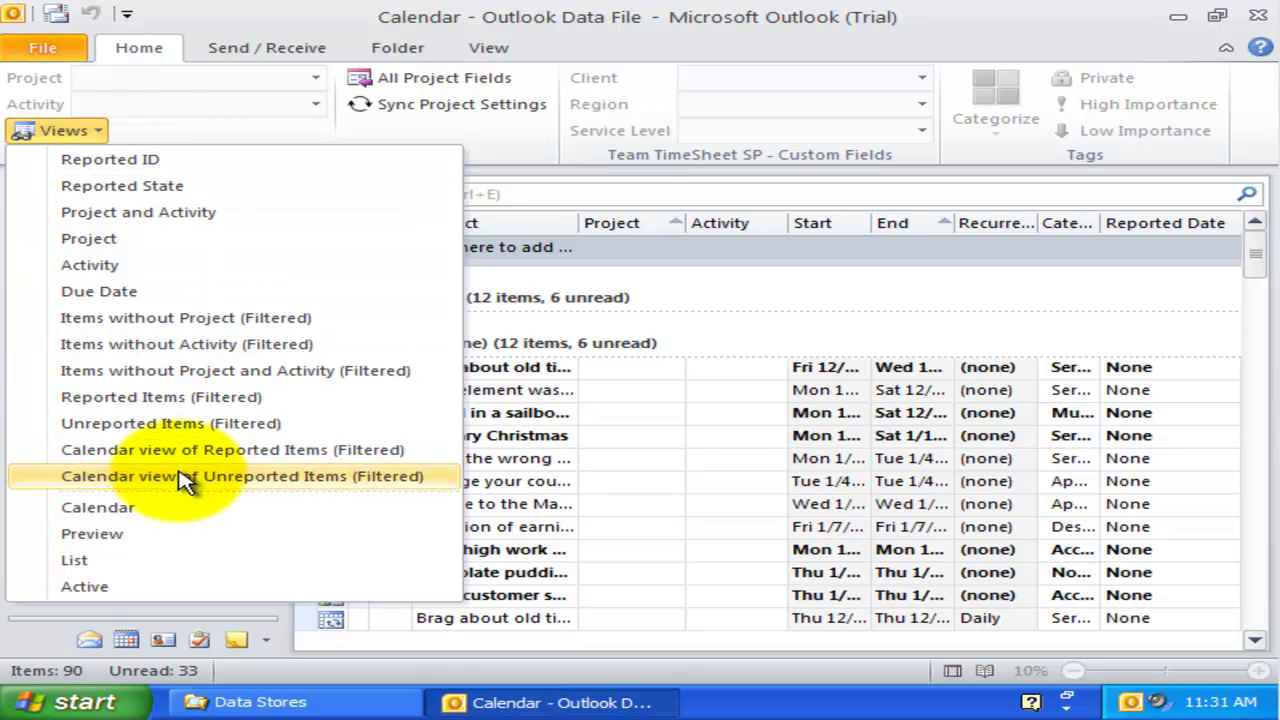
left_click(129, 129)
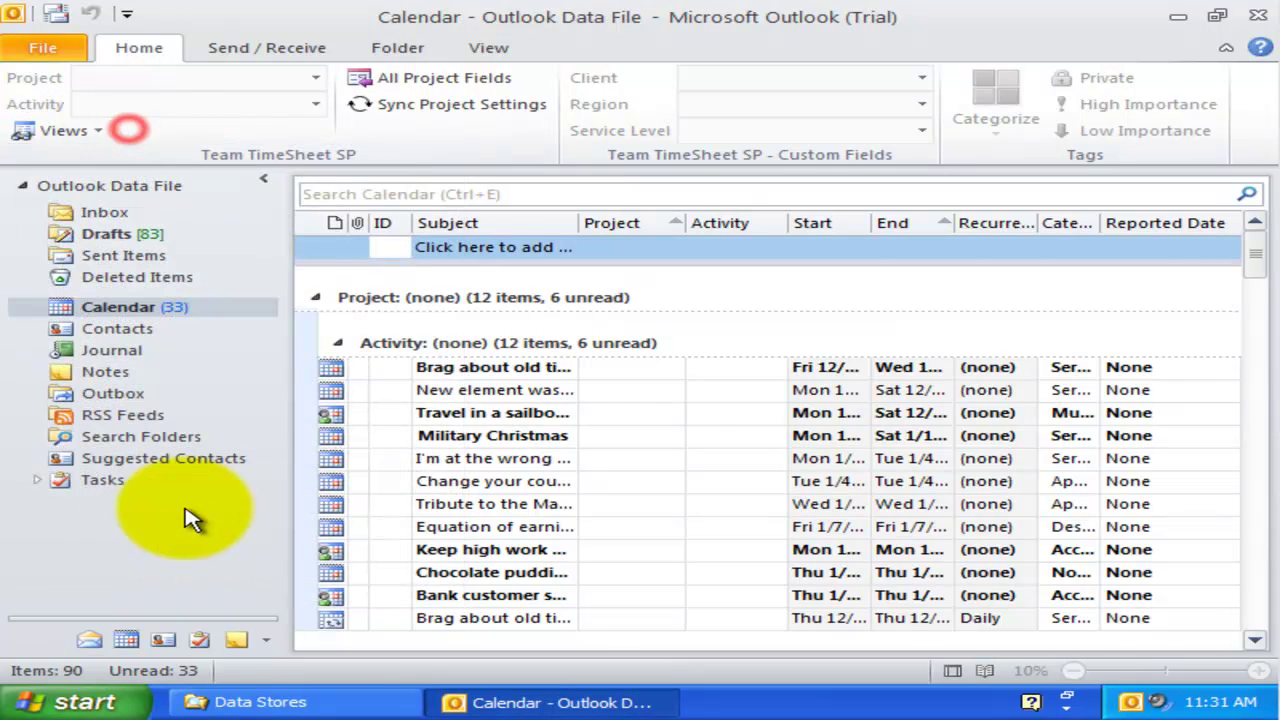
left_click(102, 482)
left_click(103, 134)
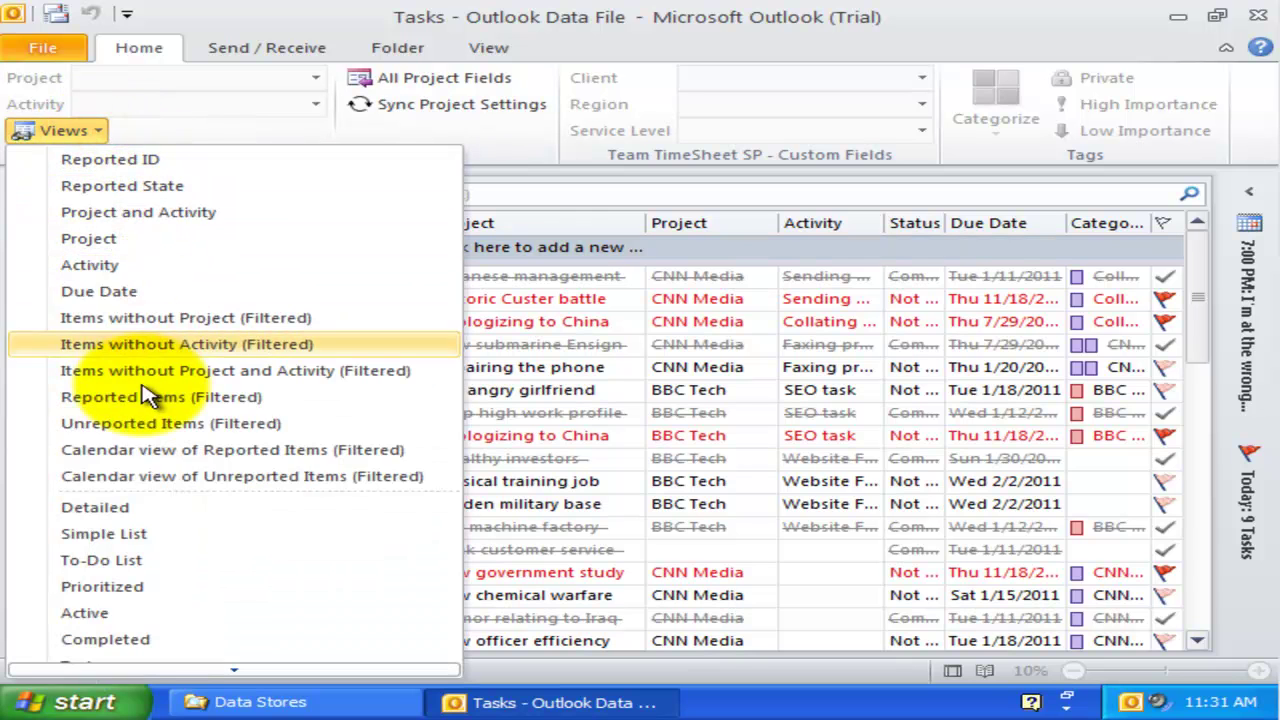
left_click(166, 140)
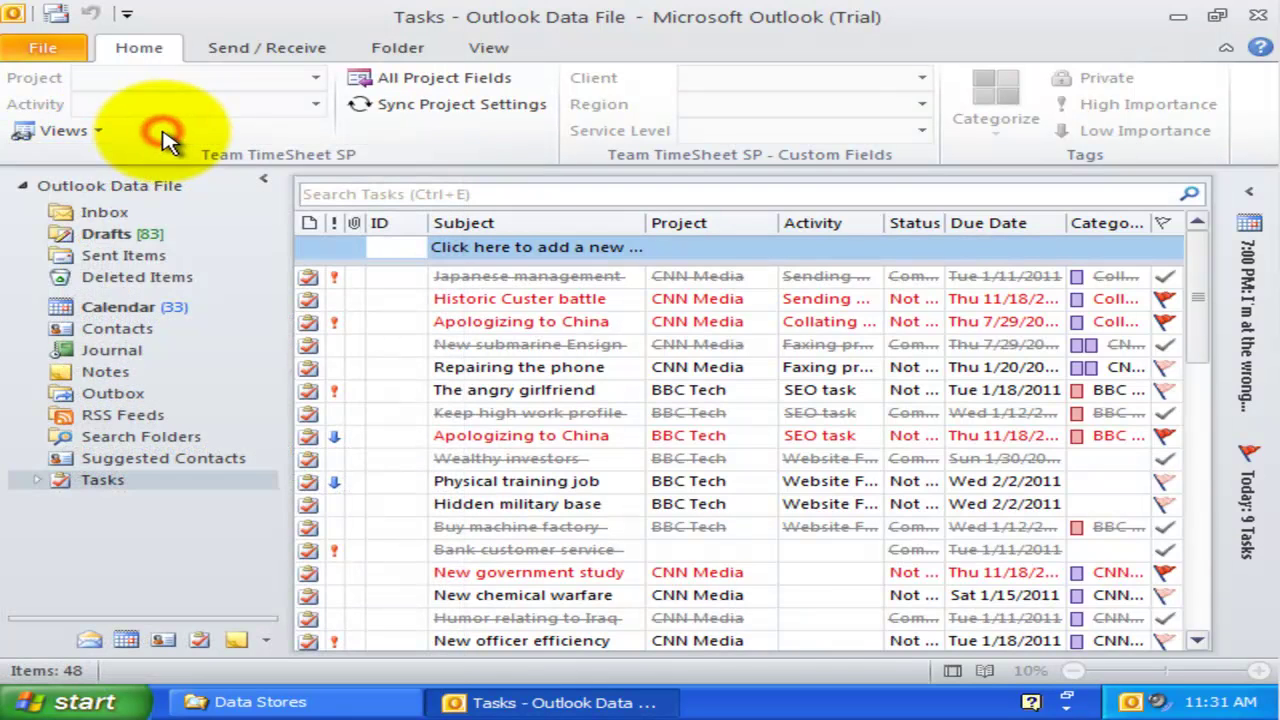
left_click(112, 313)
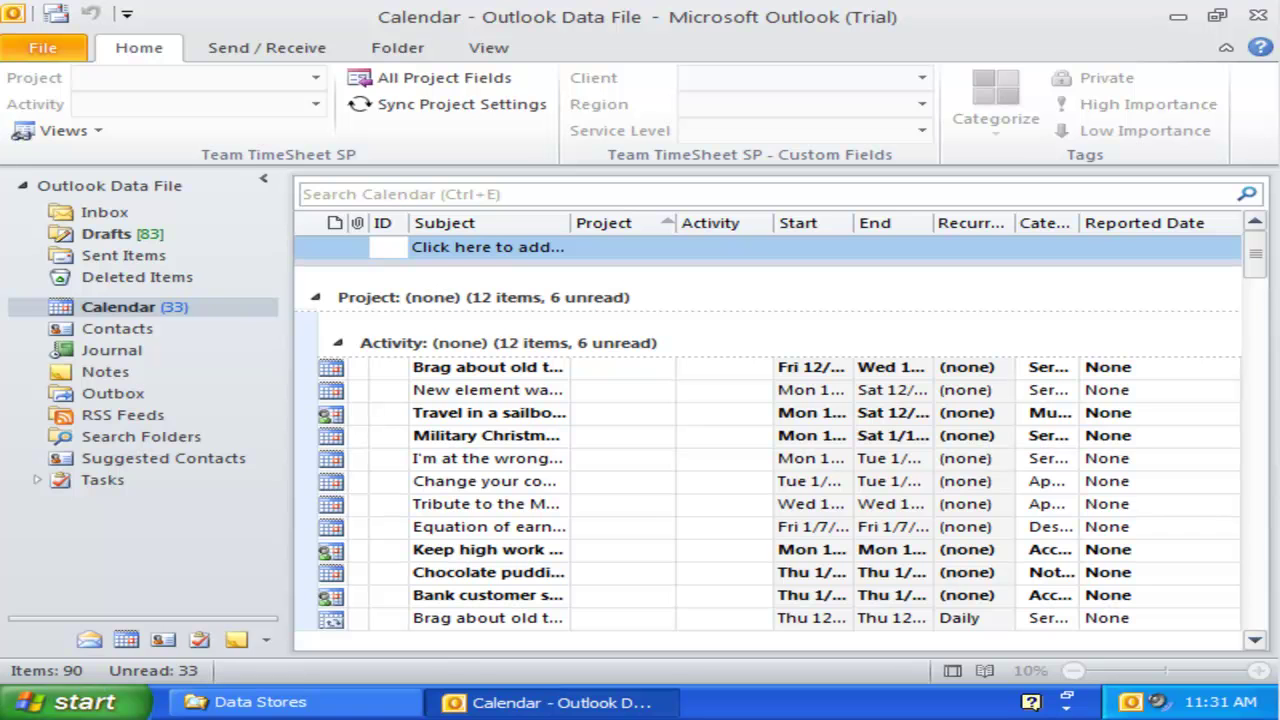
Step: Browse the grouped items and check All Project Fields for Murphy's Combat Laws
left_click(525, 481)
scroll(520, 488, "down", 6)
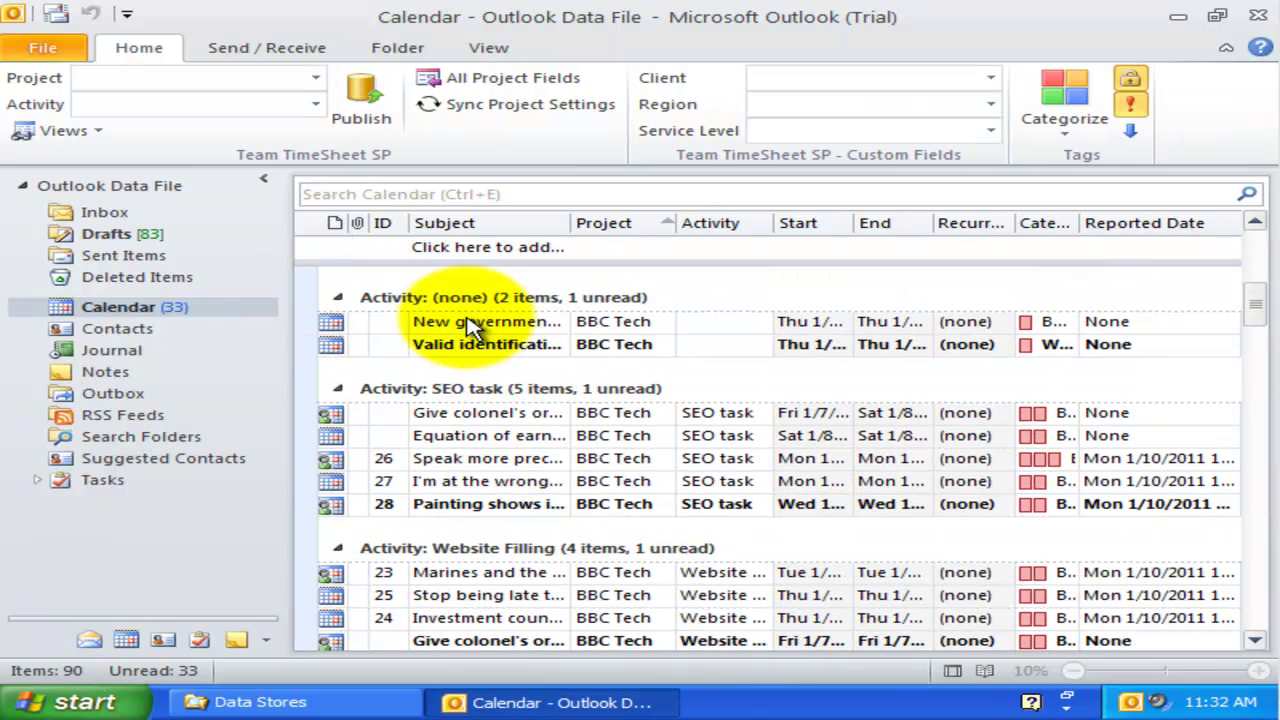
left_click(495, 414)
scroll(505, 452, "up", 1)
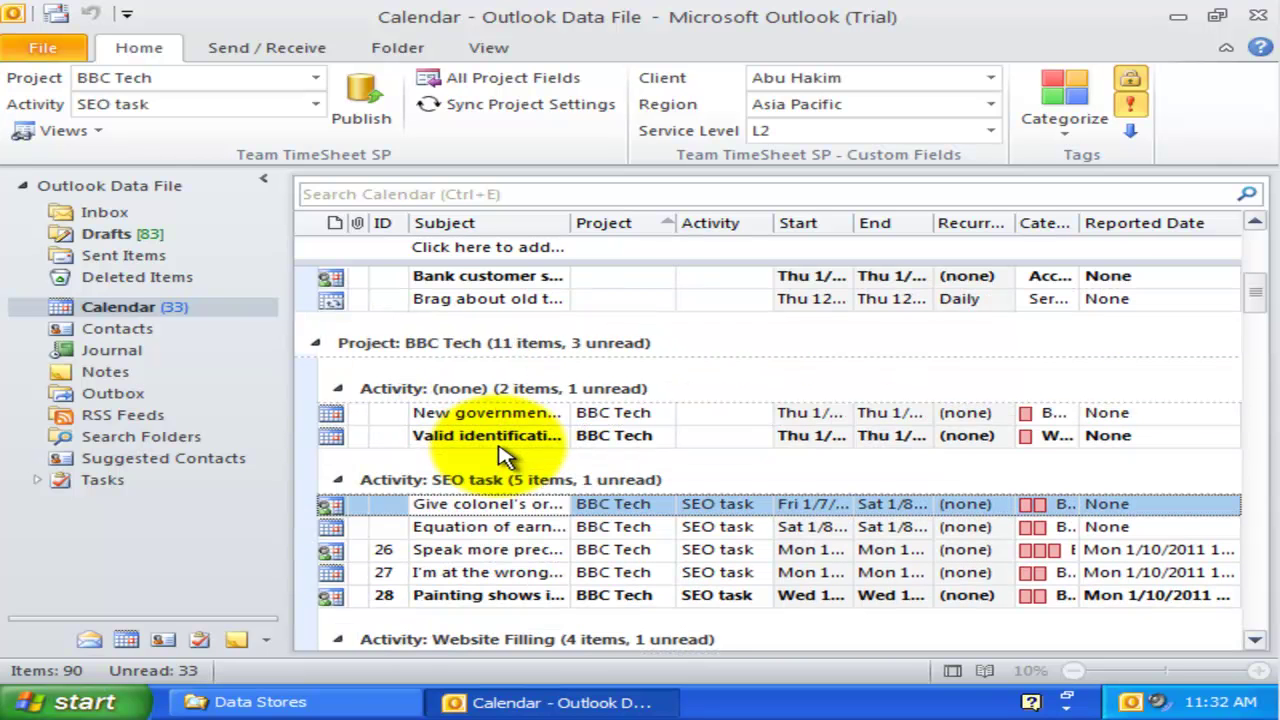
scroll(505, 455, "down", 5)
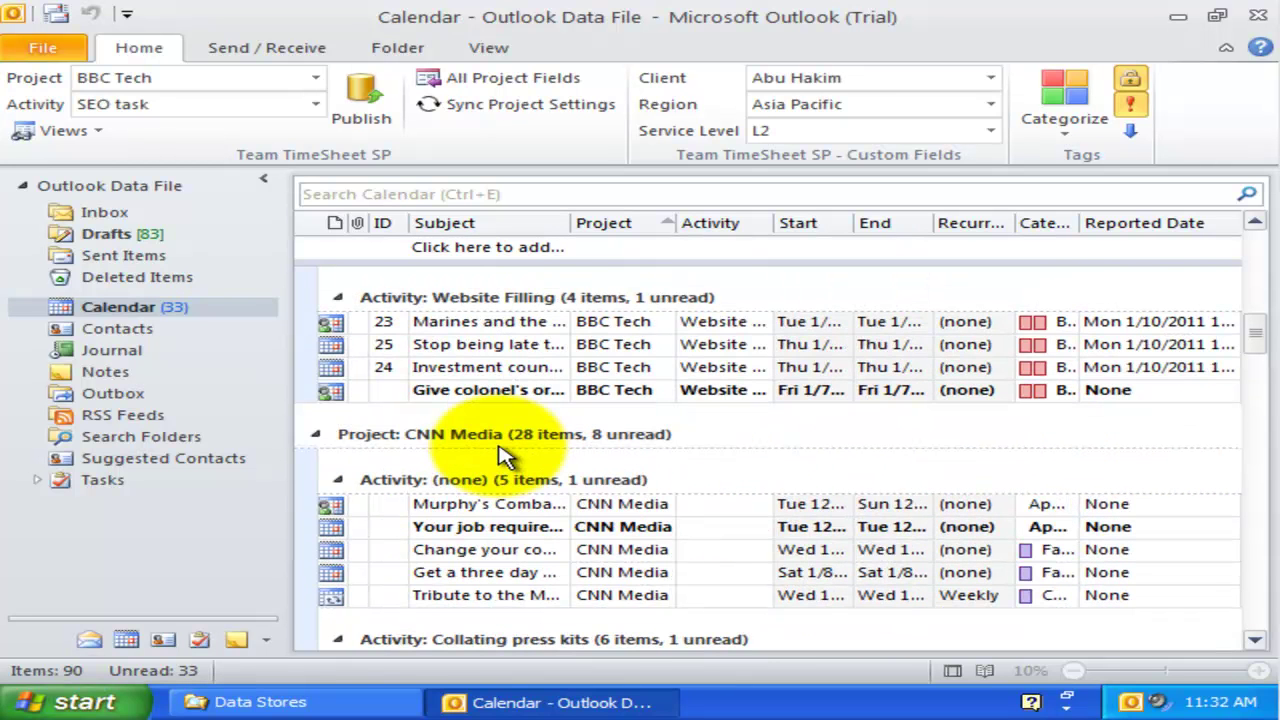
scroll(505, 460, "down", 2)
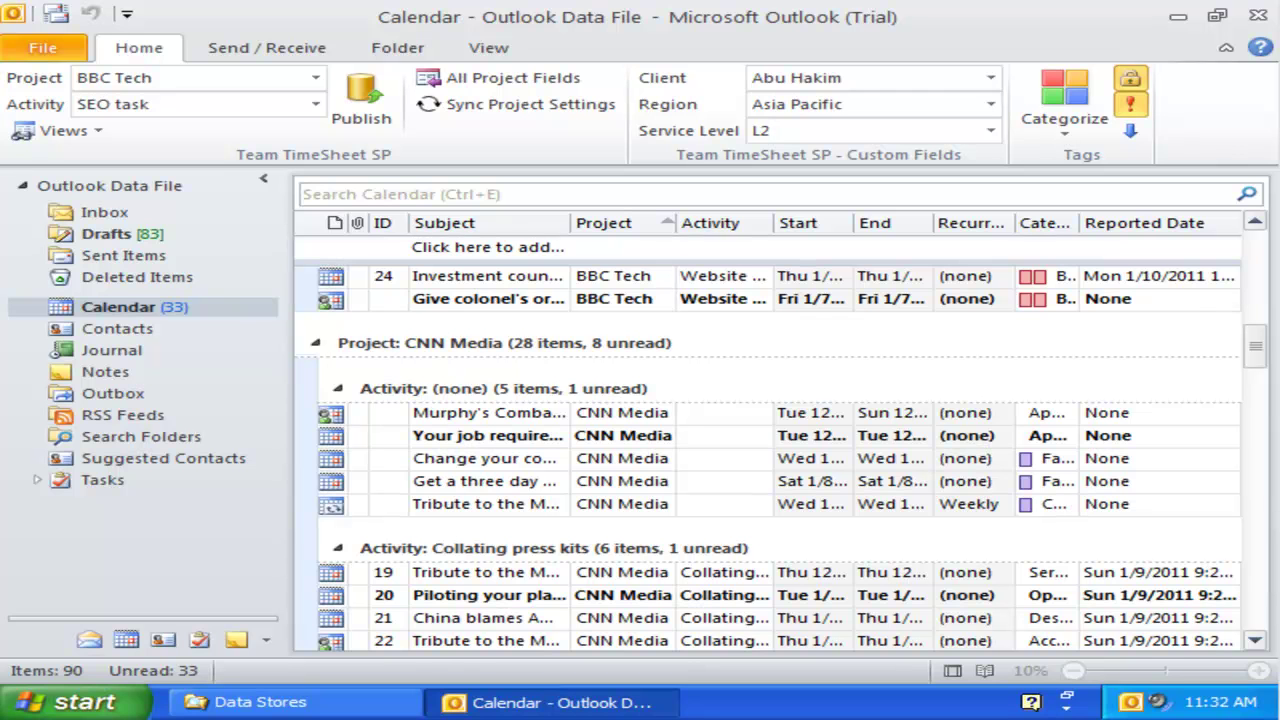
left_click(462, 420)
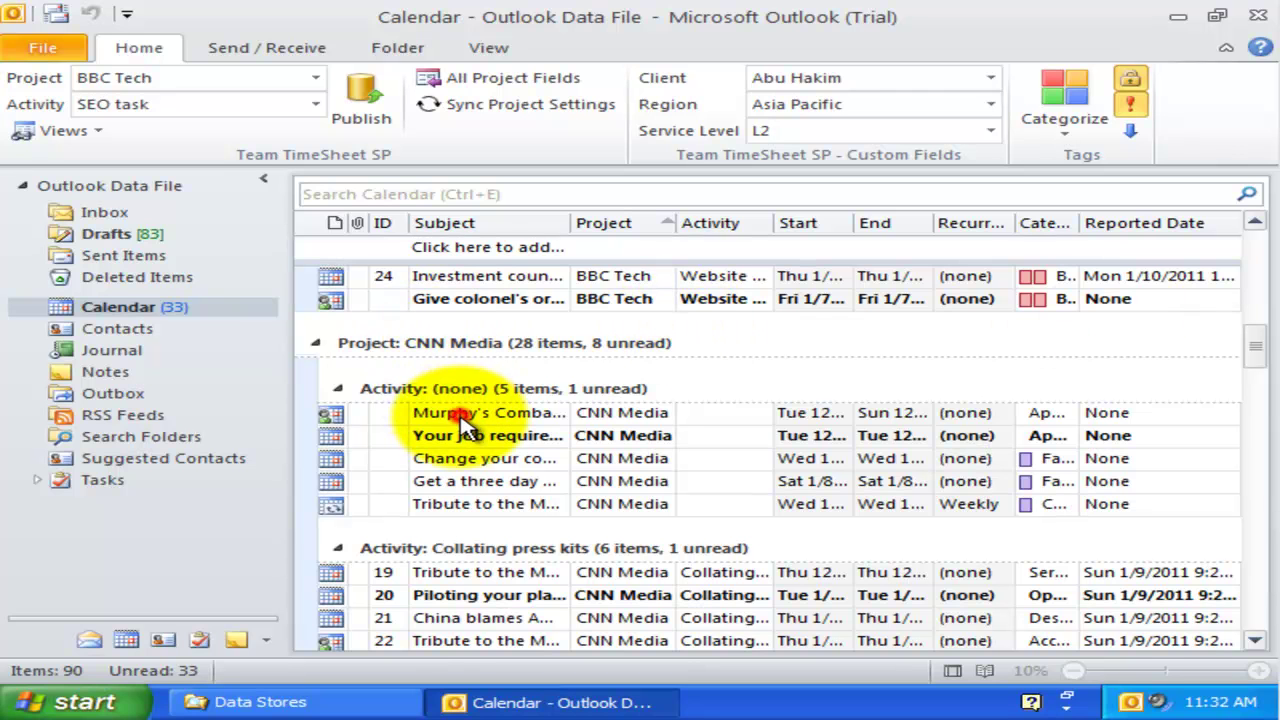
left_click(475, 417)
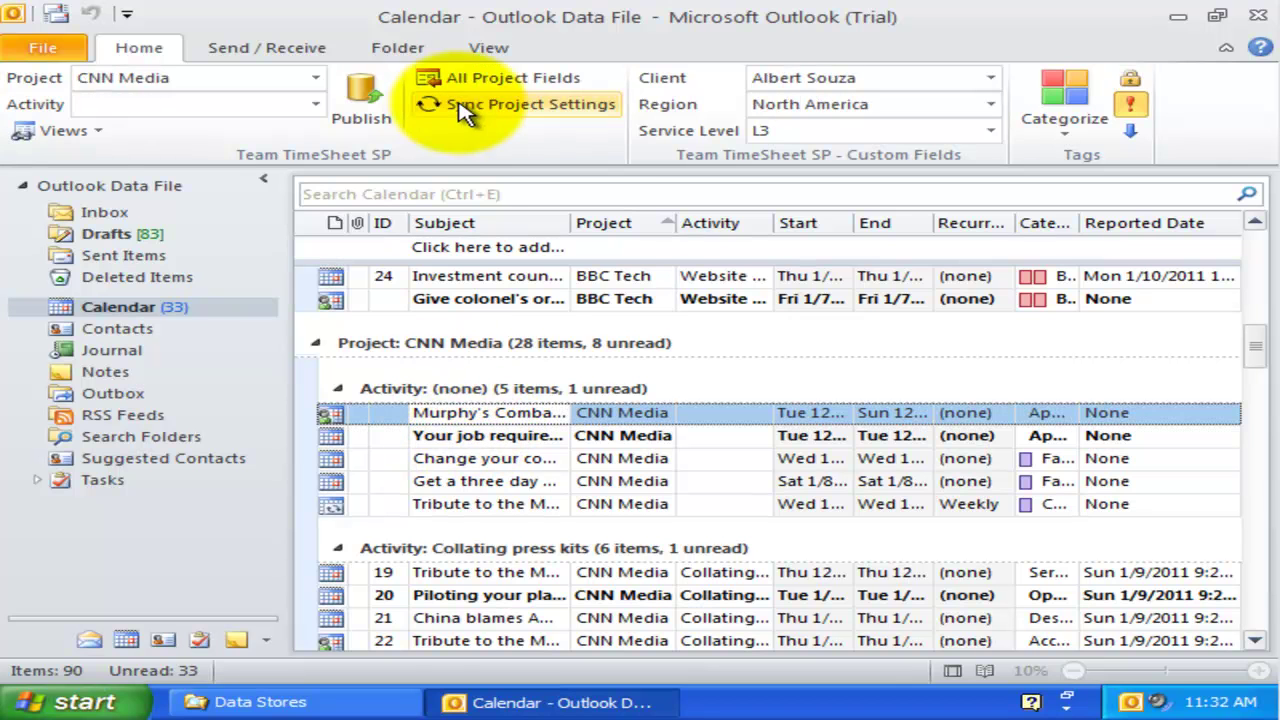
left_click(432, 77)
left_click(1010, 140)
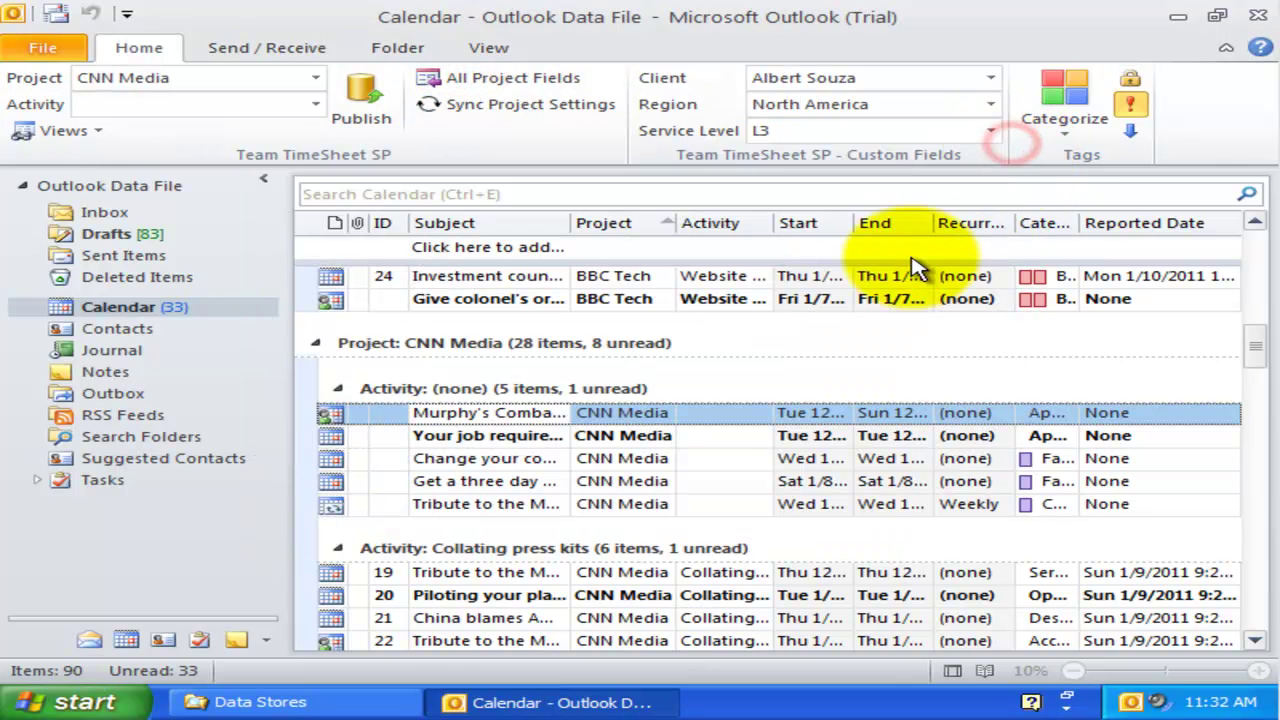
Step: Apply the Reported ID view and inspect items such as Piloting your plane (ID 20)
left_click(259, 184)
left_click(70, 130)
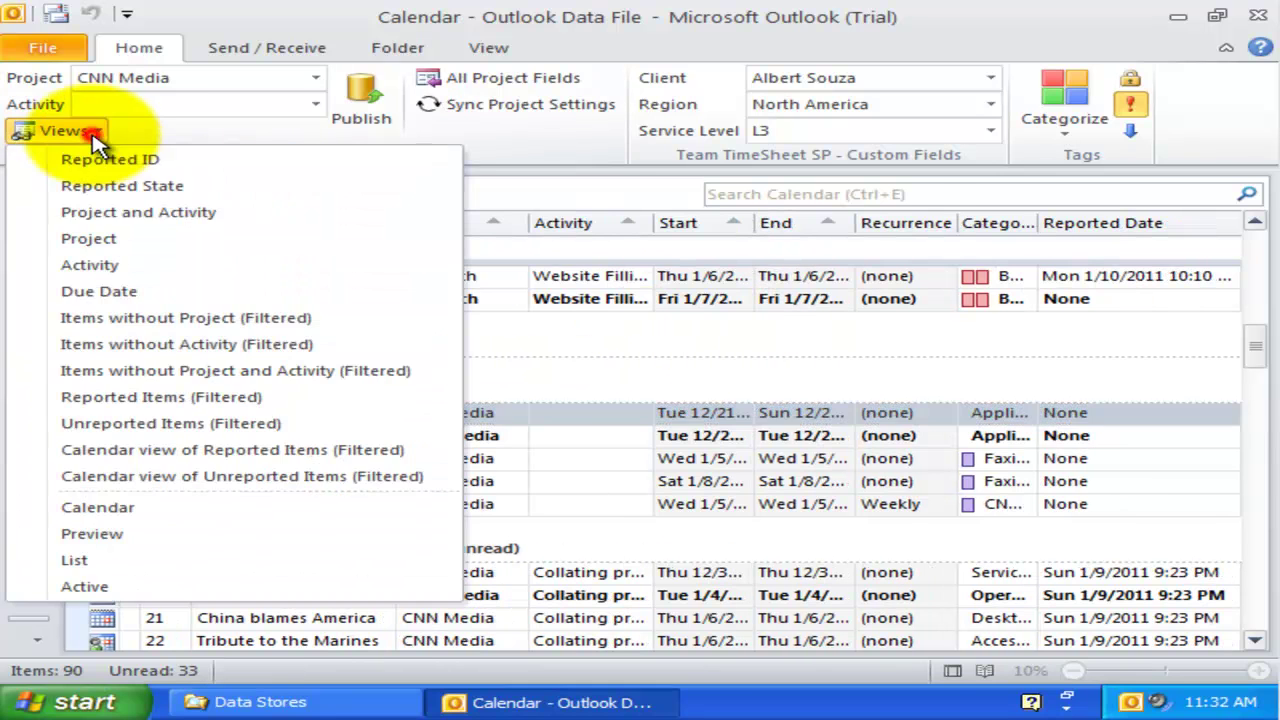
left_click(105, 158)
left_click(283, 390)
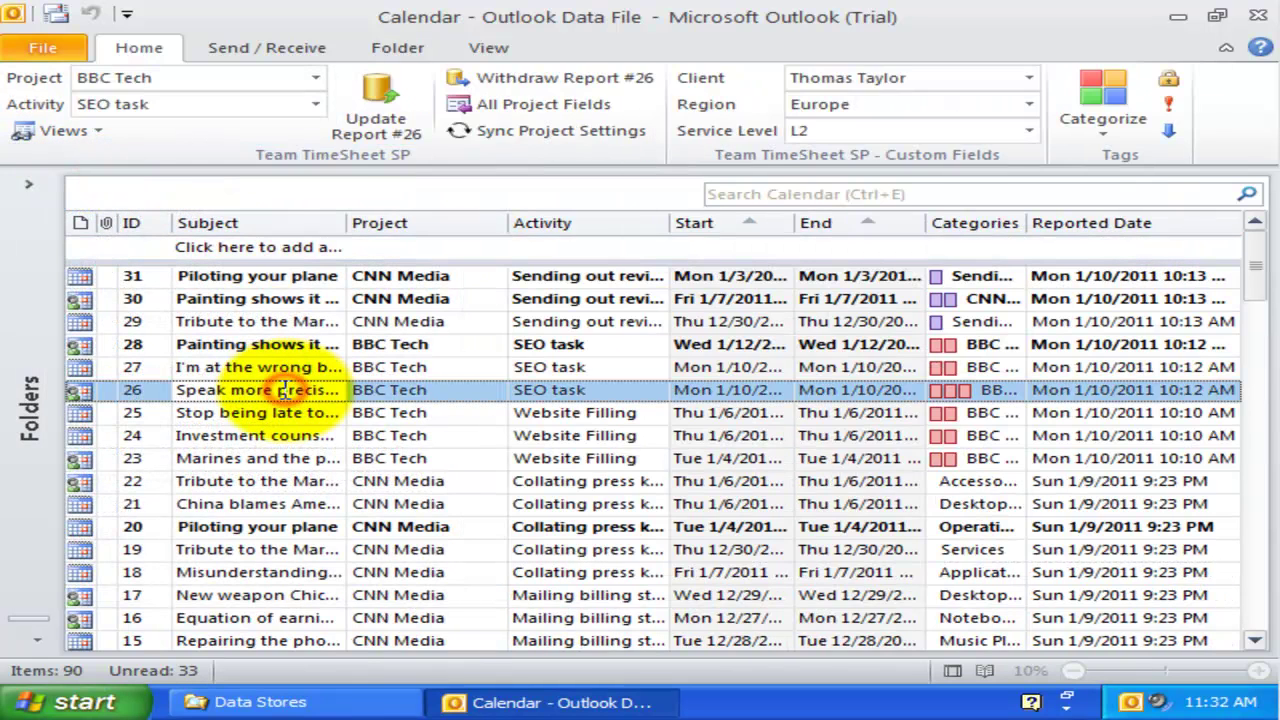
scroll(285, 385, "down", 1)
scroll(295, 350, "up", 1)
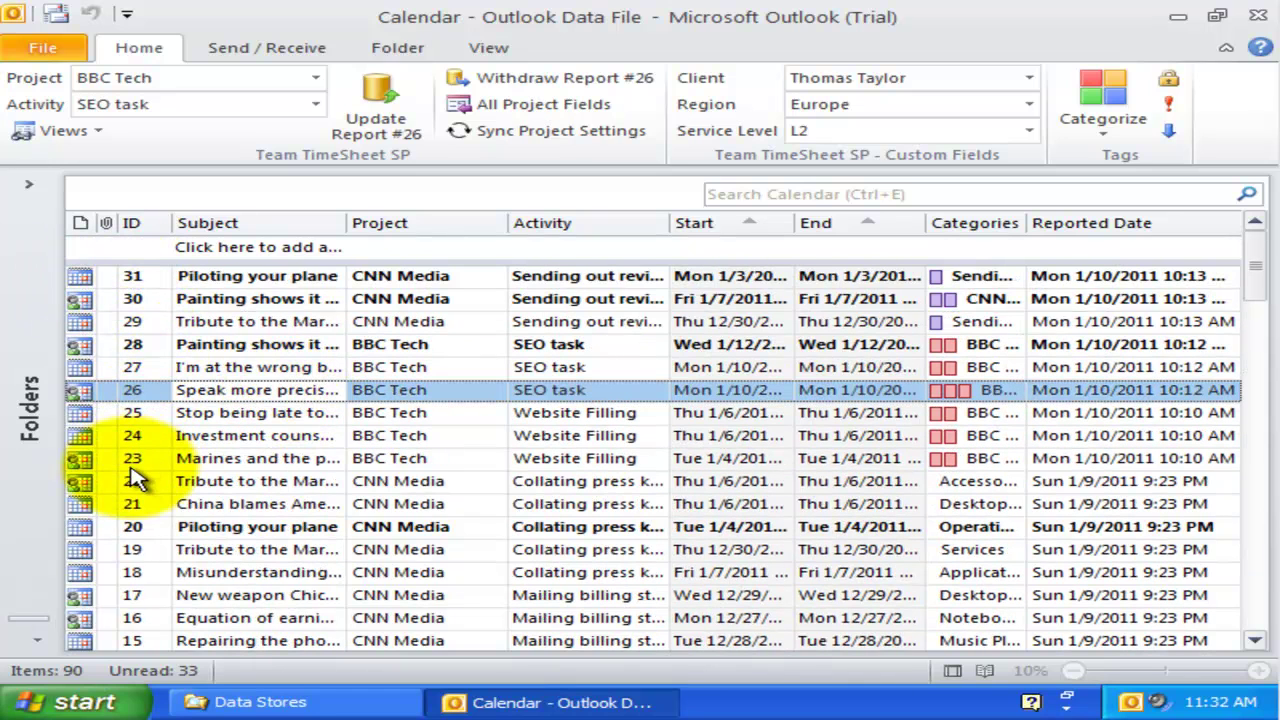
left_click(254, 530)
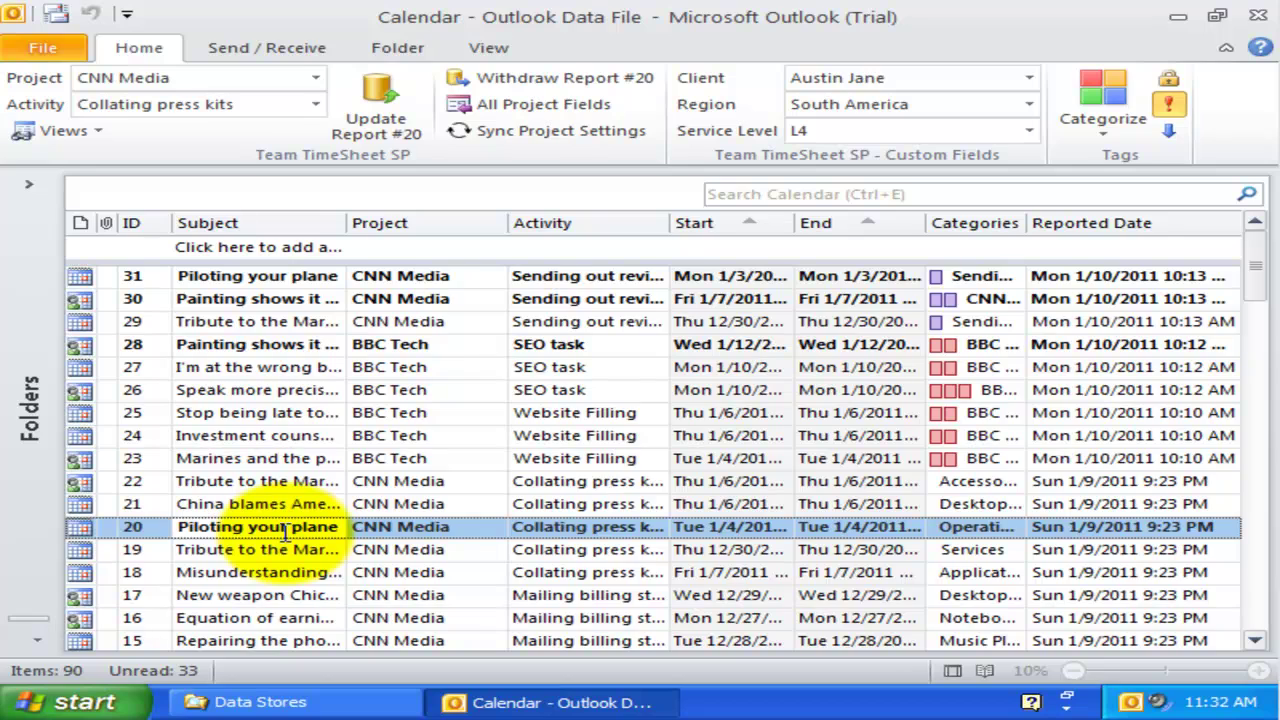
scroll(285, 530, "down", 5)
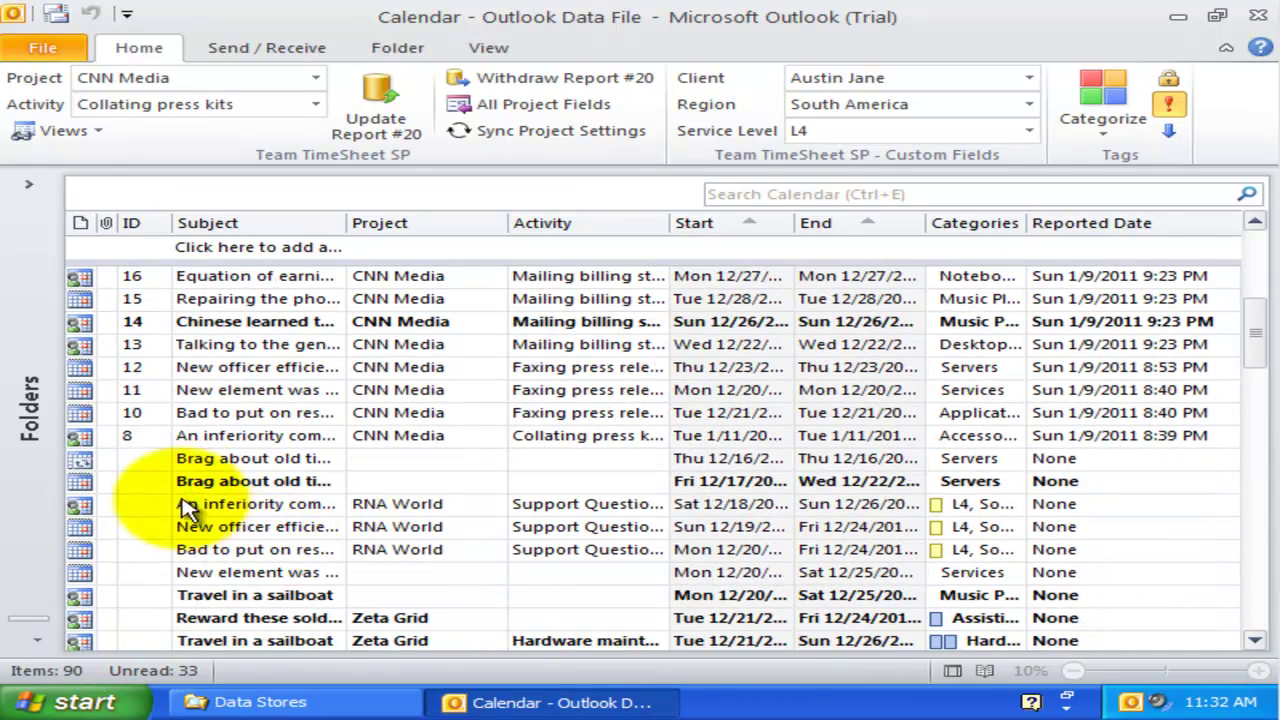
left_click(232, 552)
scroll(345, 398, "up", 3)
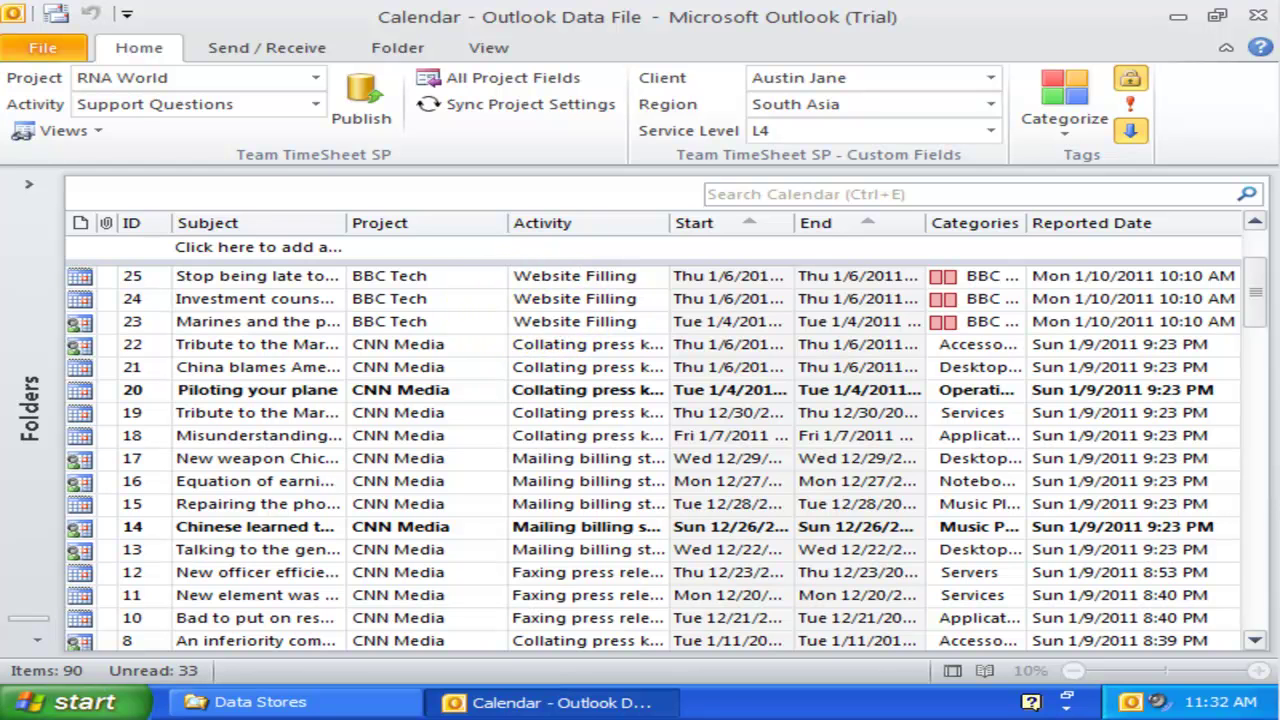
Step: Group the calendar by reported status and browse the reported items
left_click(88, 133)
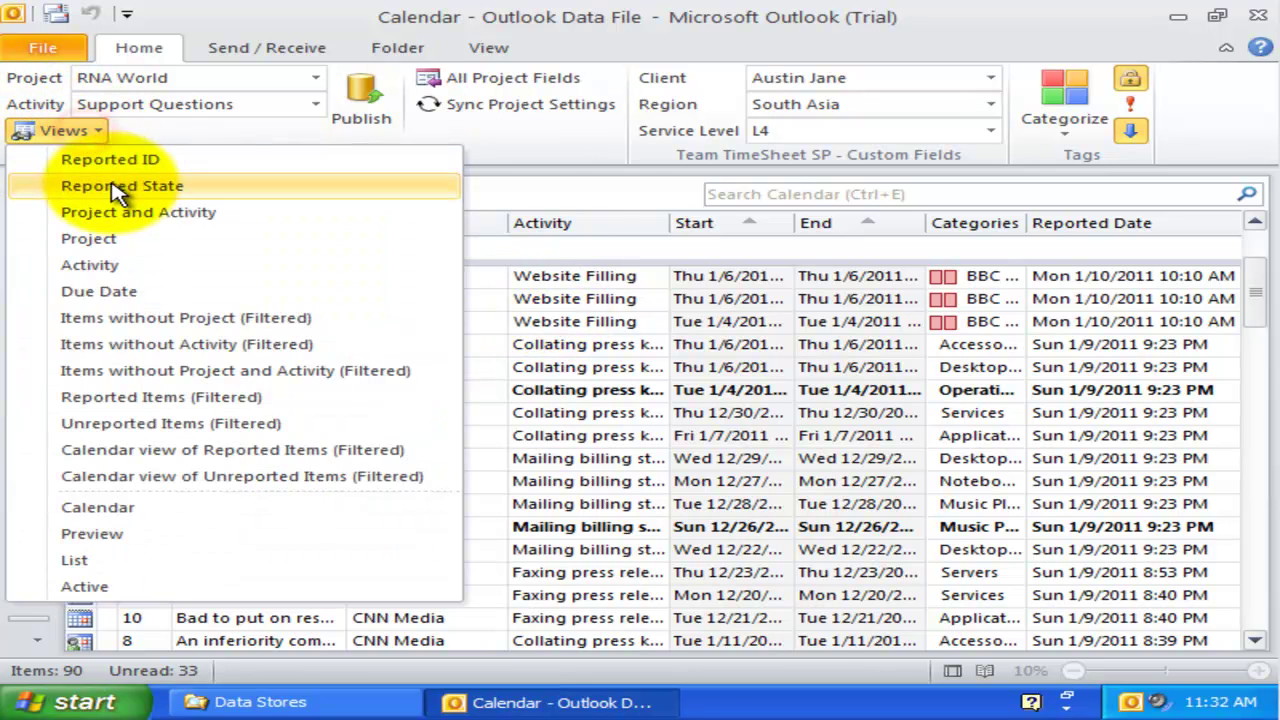
left_click(90, 186)
scroll(255, 366, "down", 1)
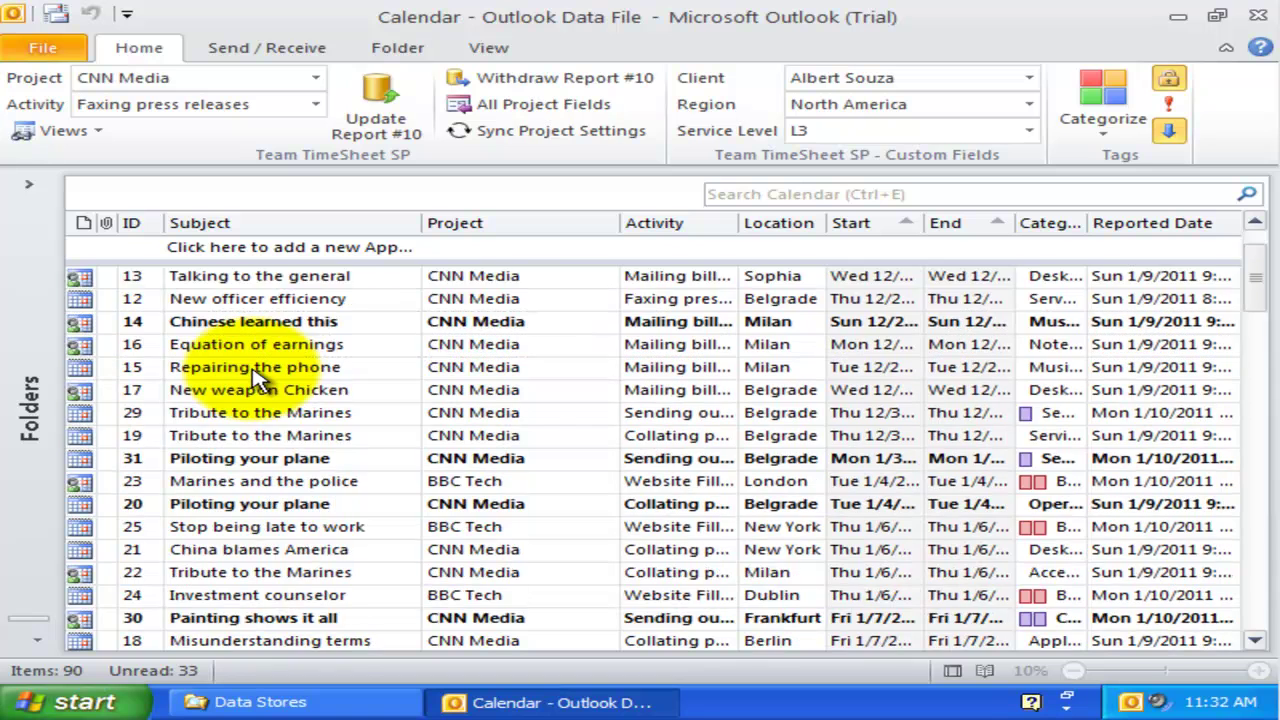
scroll(257, 366, "up", 1)
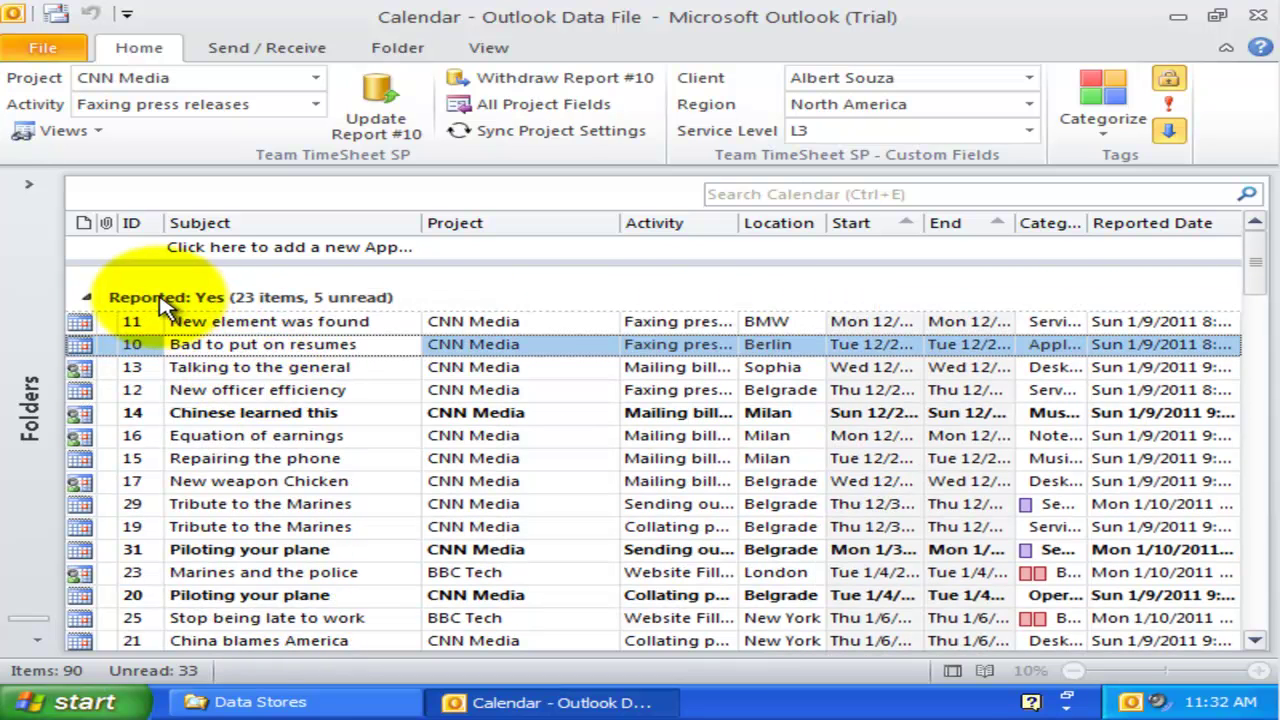
left_click(292, 392)
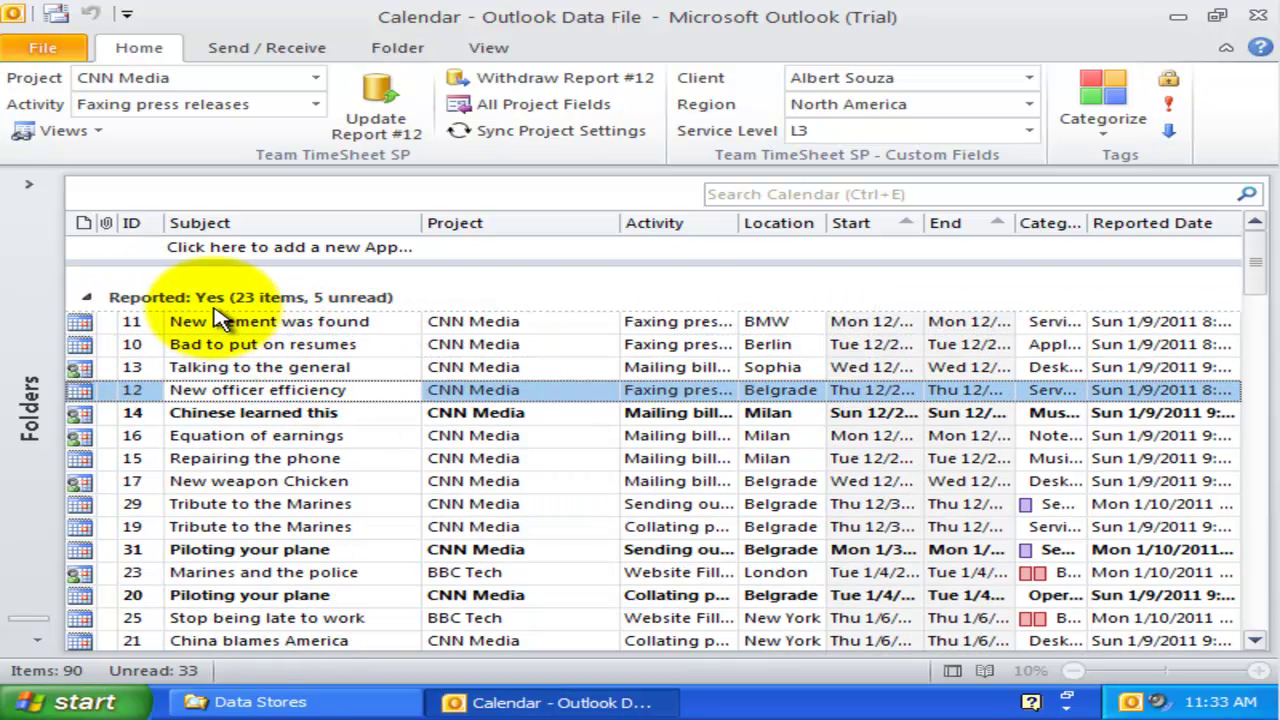
left_click(175, 345)
left_click(255, 459)
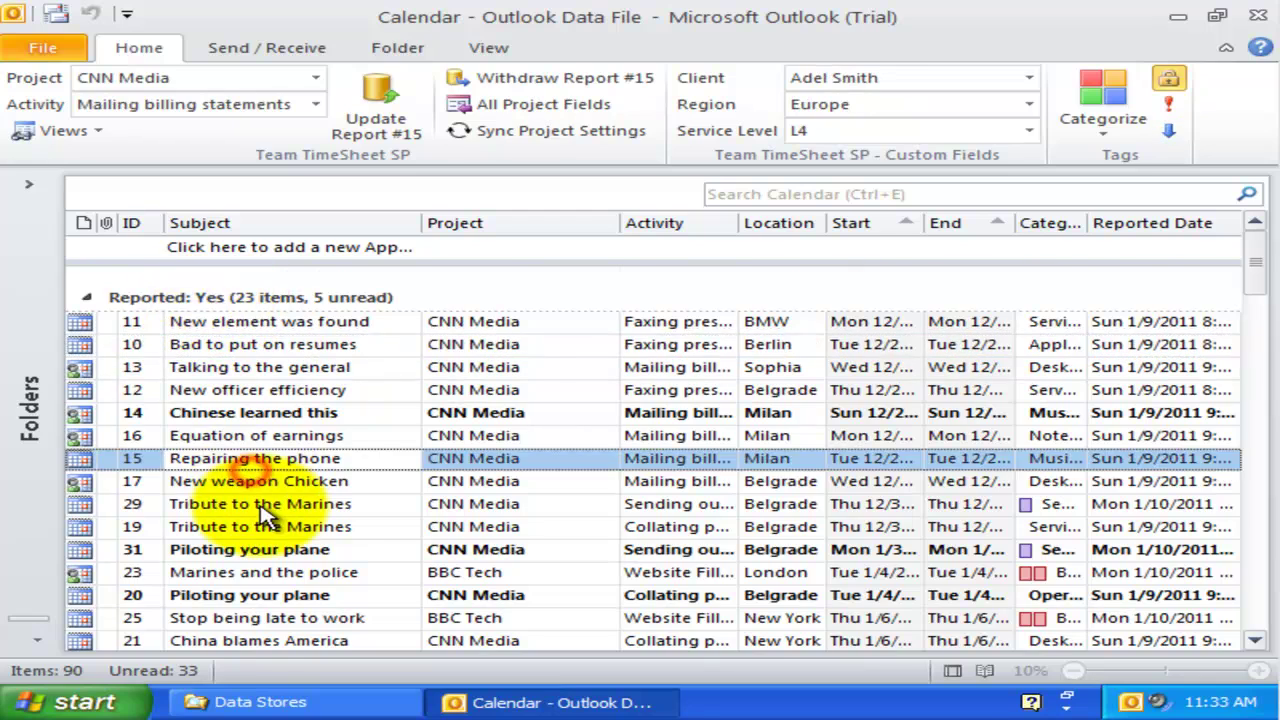
scroll(250, 490, "down", 6)
Step: Select unreported RNA World items An inferiority complex, New officer efficiency and Bad to put on resumes
left_click(258, 481)
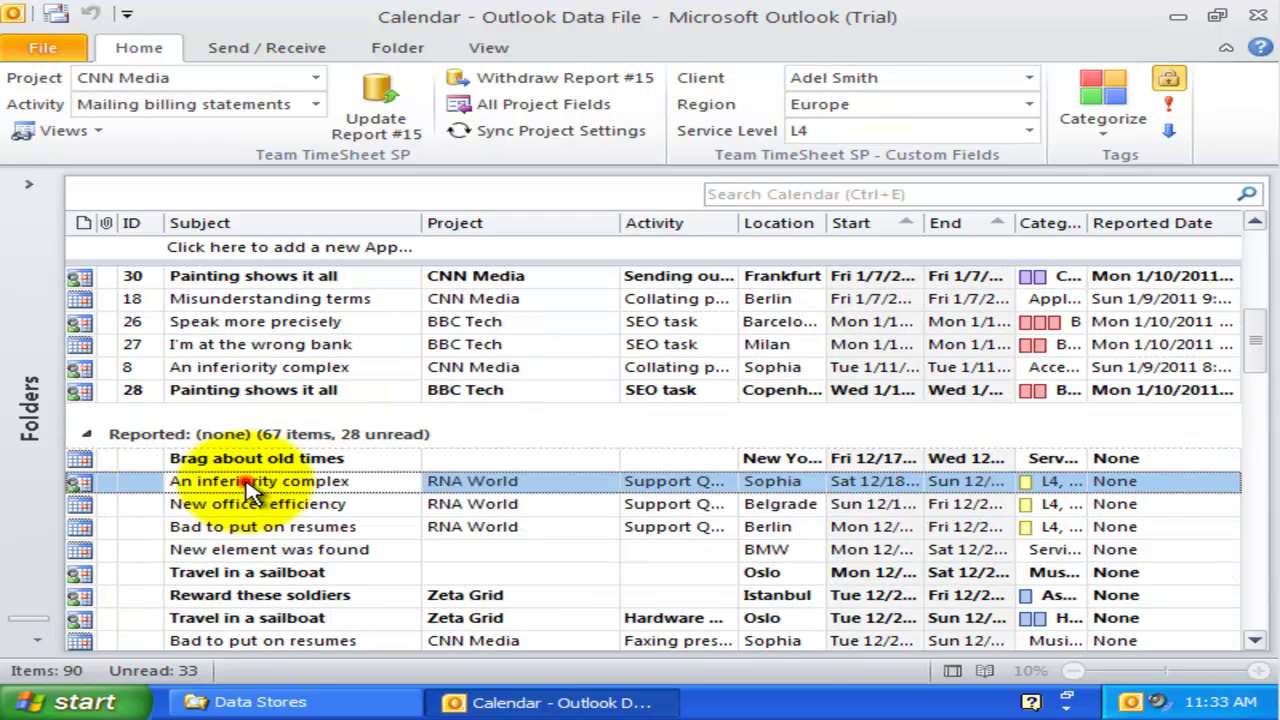
left_click(258, 549)
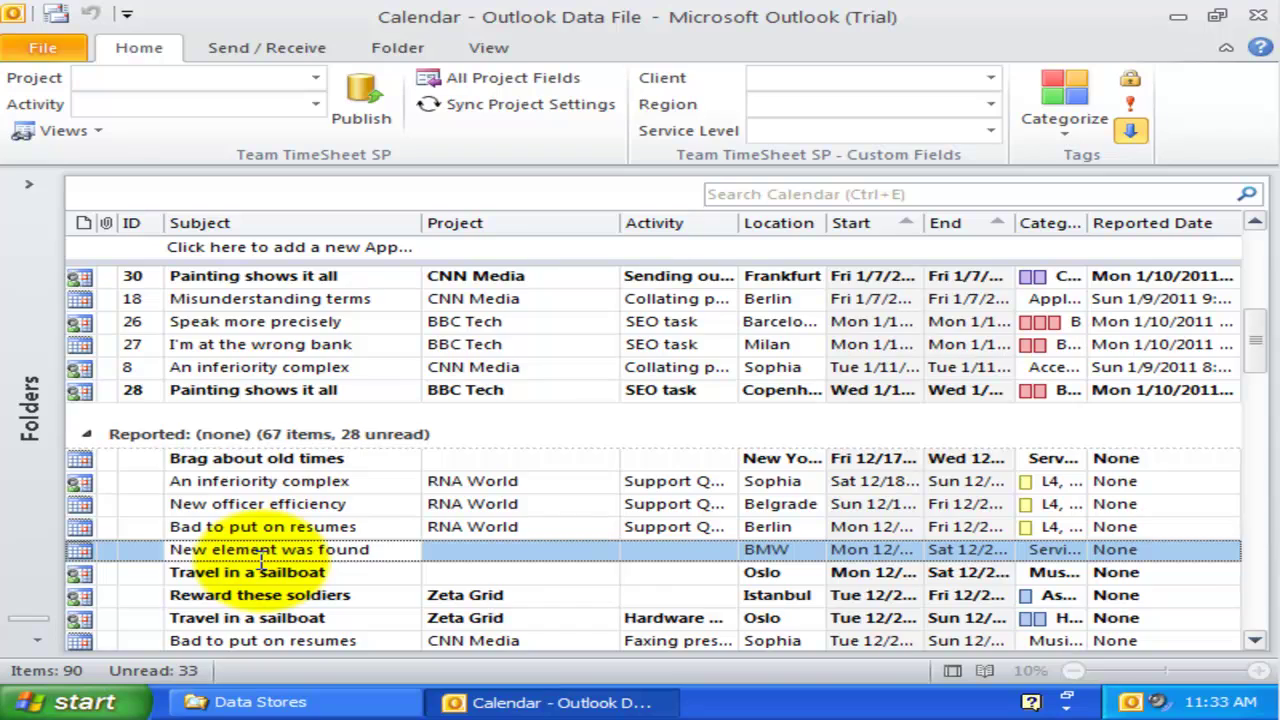
scroll(262, 560, "up", 10)
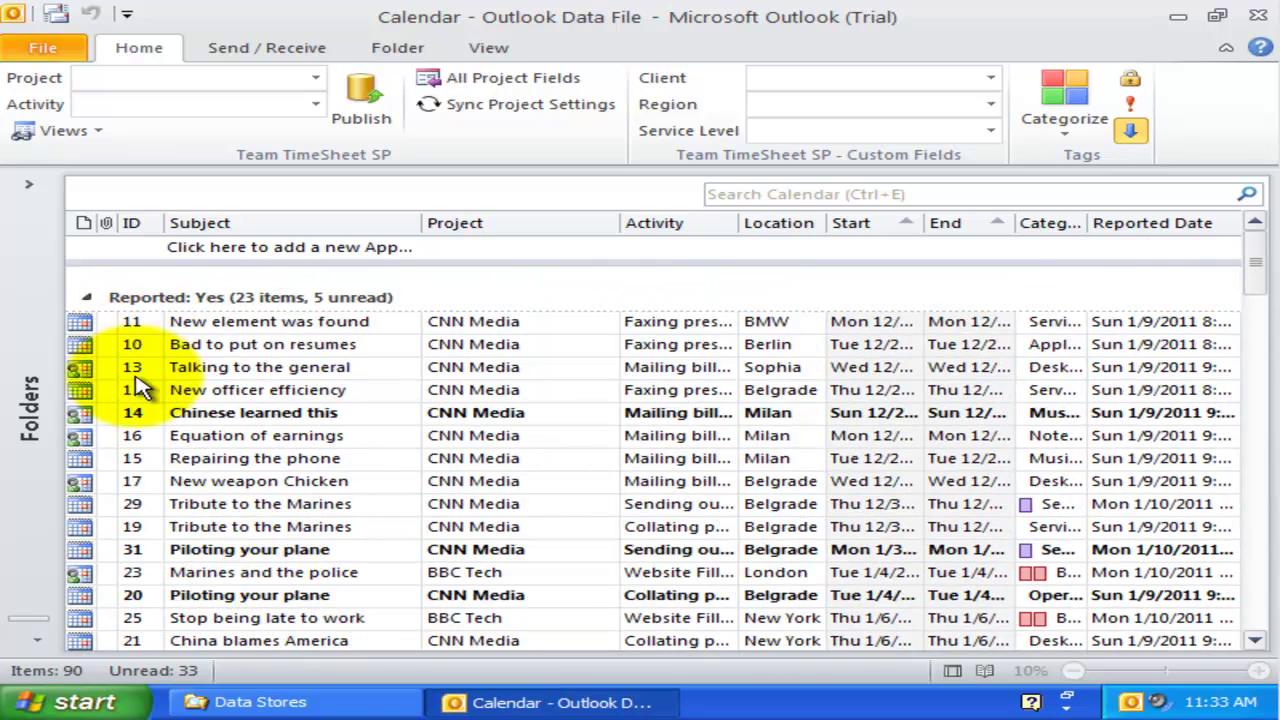
scroll(128, 525, "down", 4)
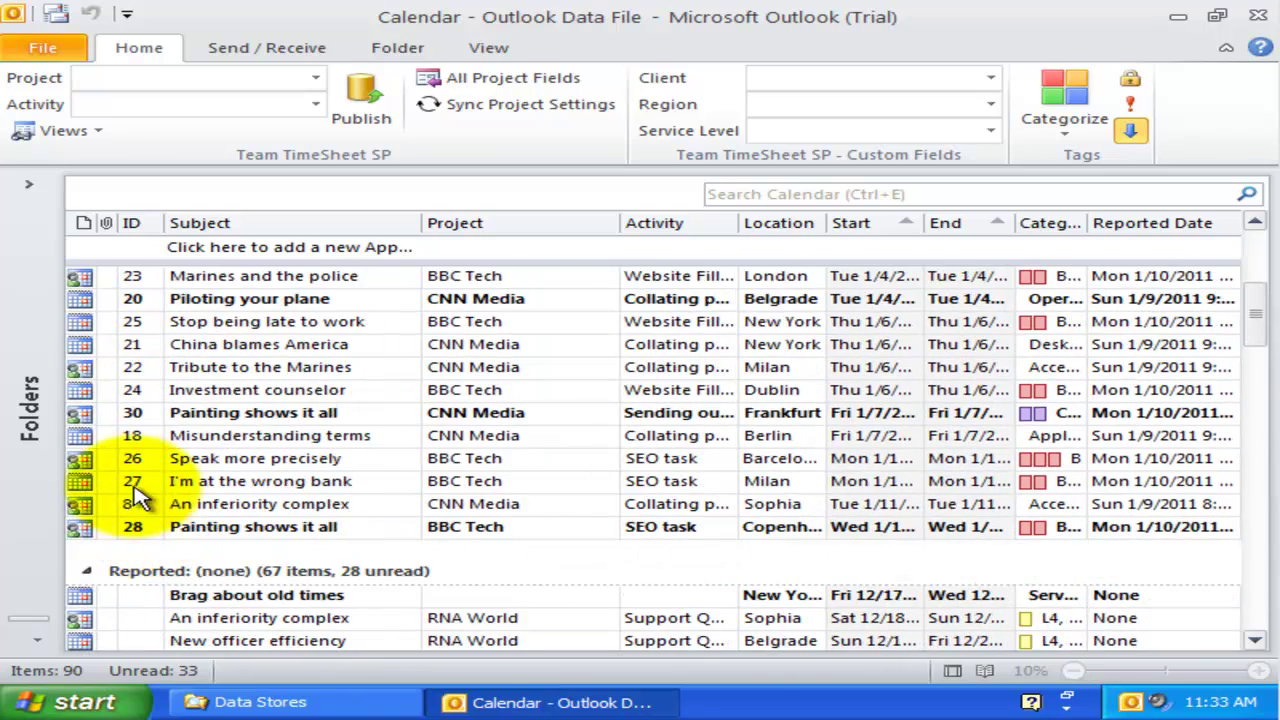
scroll(178, 563, "down", 1)
left_click(145, 552)
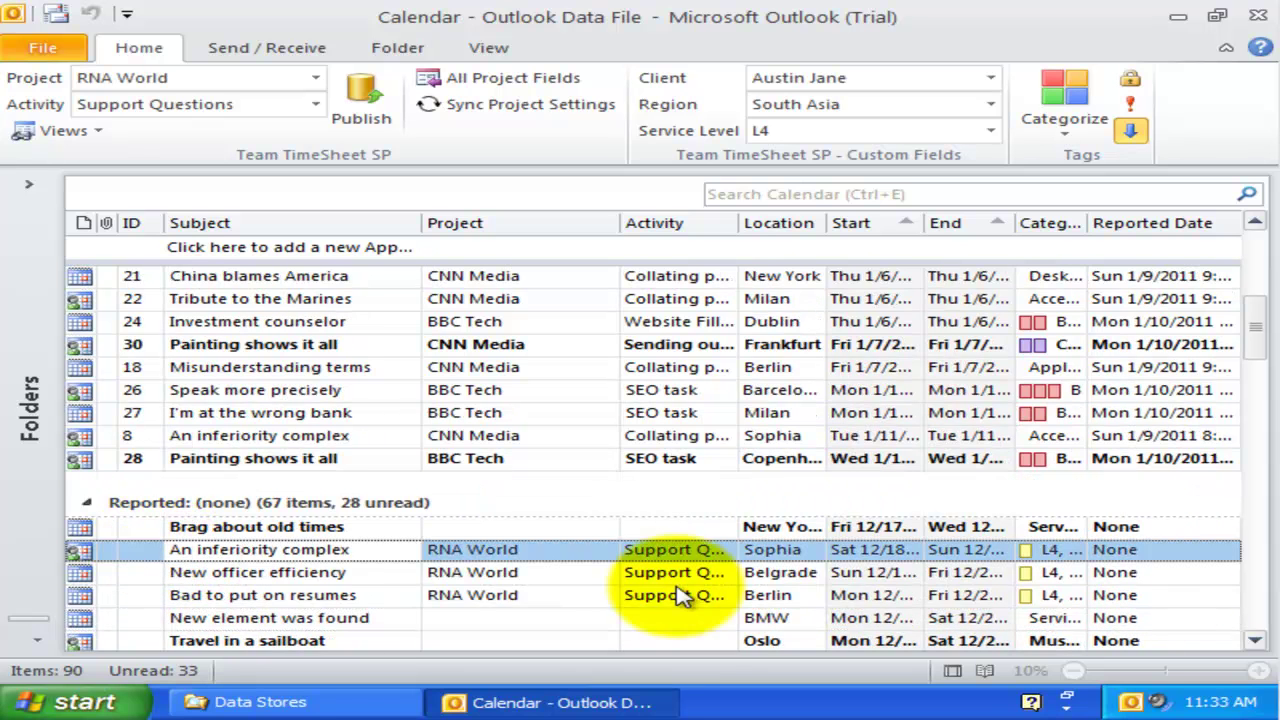
left_click(295, 573)
left_click(295, 595)
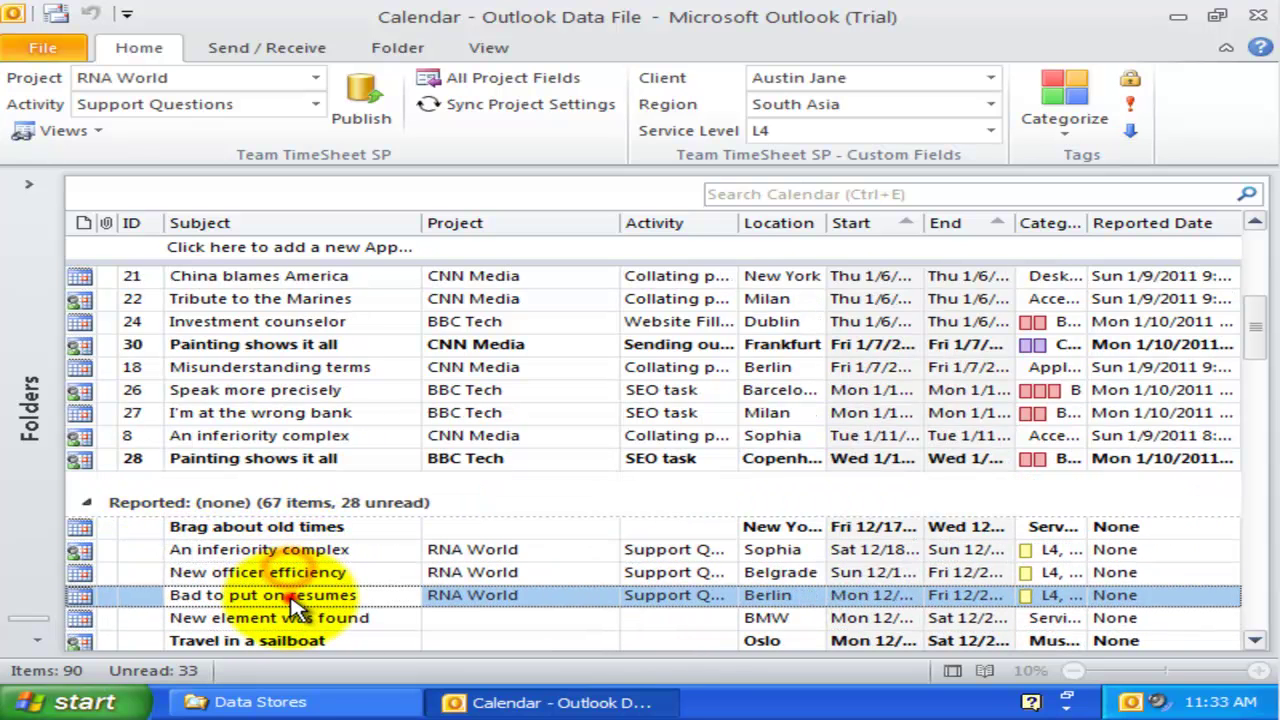
Step: Publish the three selected RNA World items to SharePoint and confirm with Yes
left_click(275, 572, "shift")
left_click(290, 553, "shift")
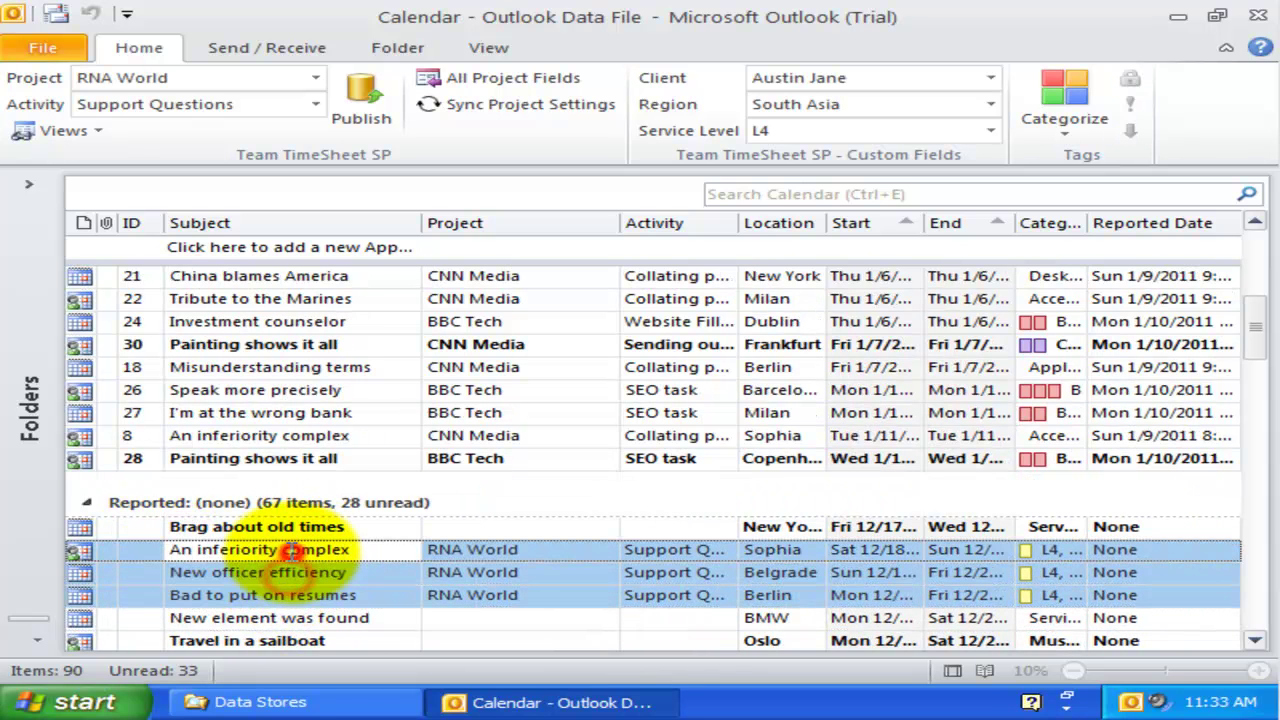
left_click(362, 112)
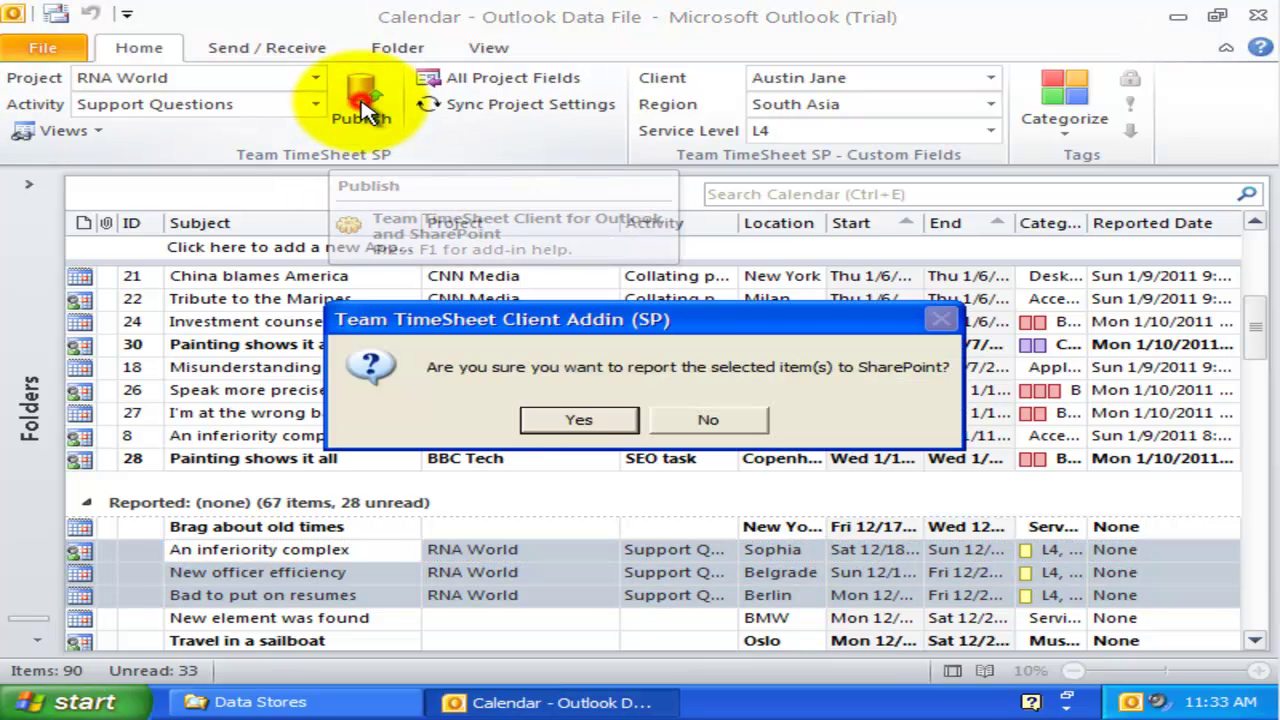
left_click(583, 420)
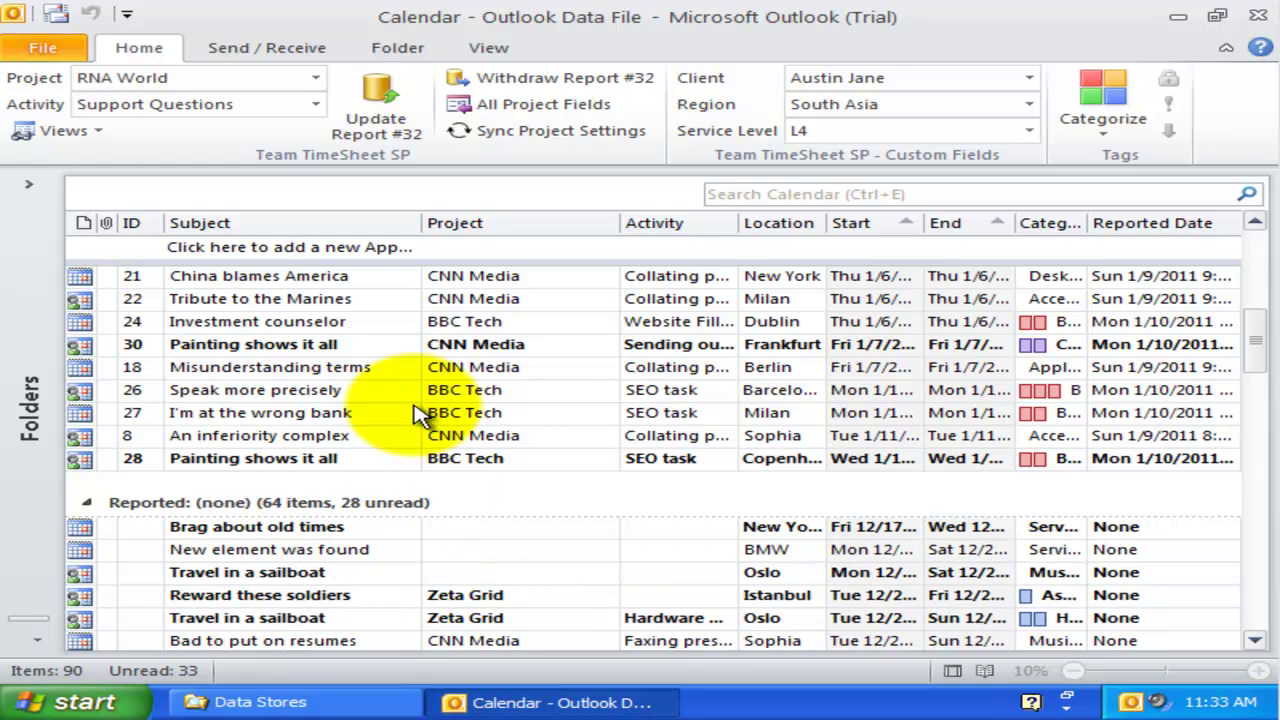
left_click(345, 410)
Step: Switch the calendar to the Project and Activity view
left_click(78, 137)
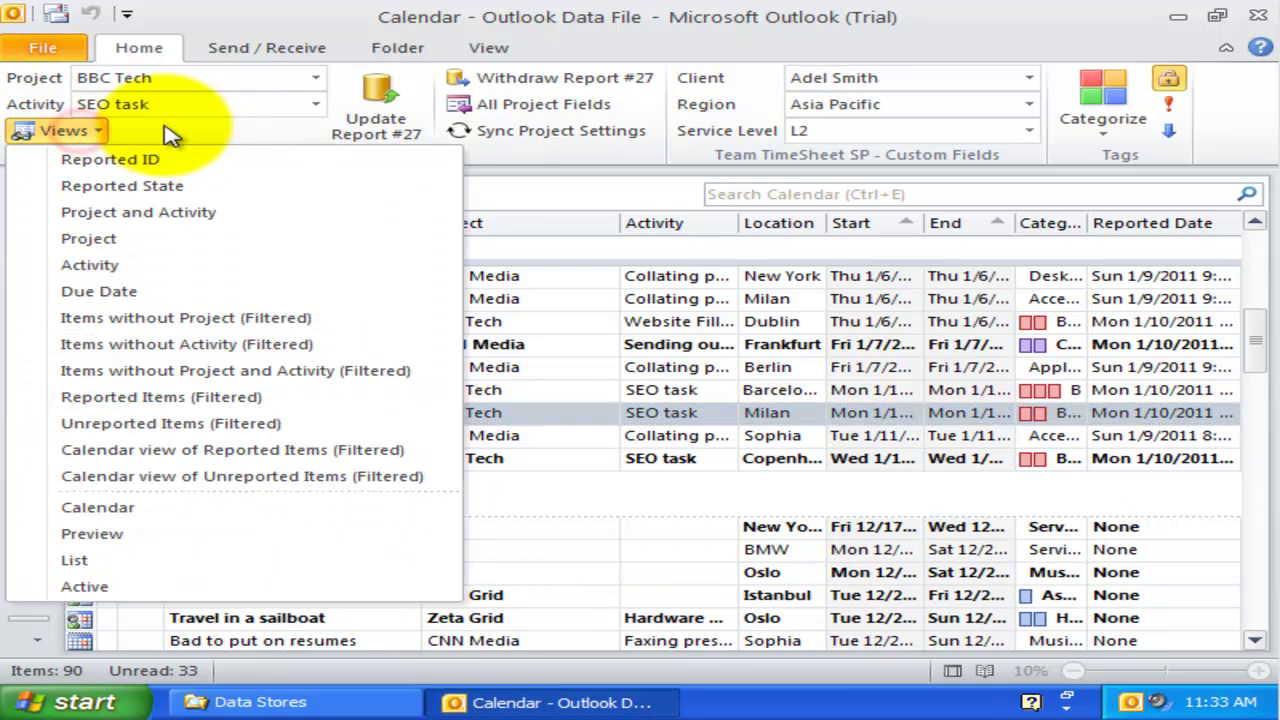
left_click(152, 212)
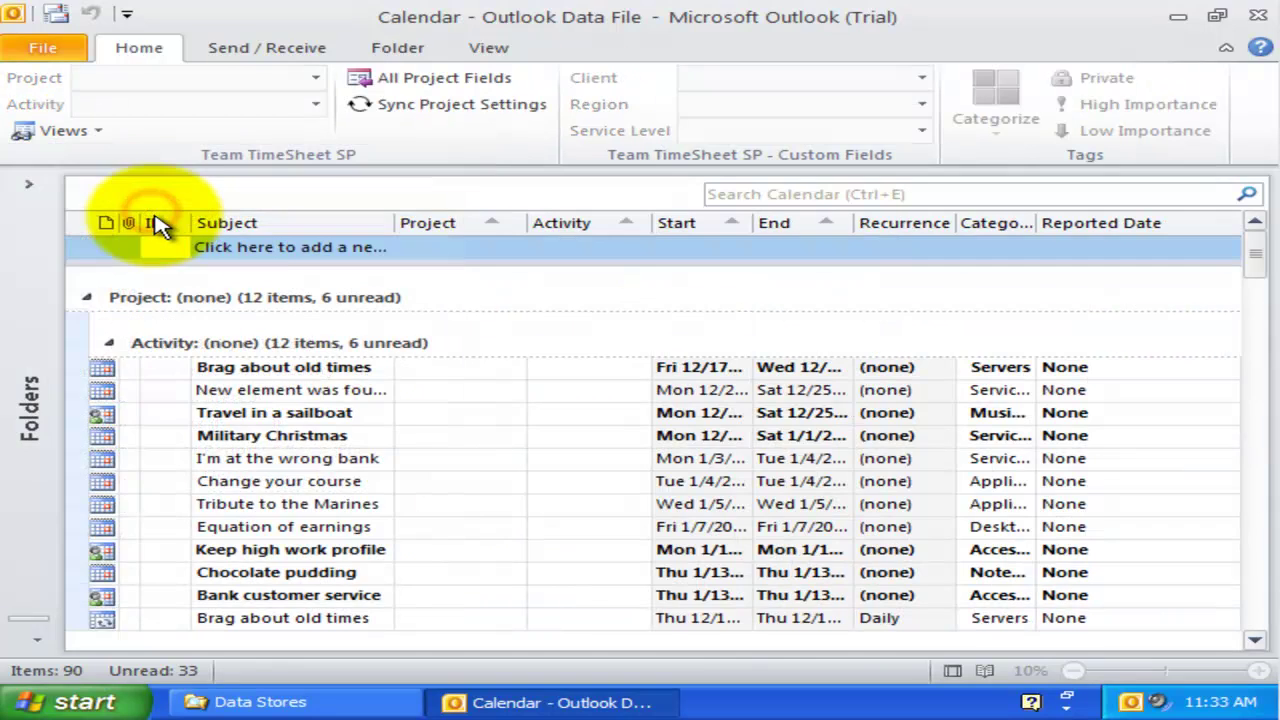
left_click(283, 436)
scroll(836, 463, "down", 10)
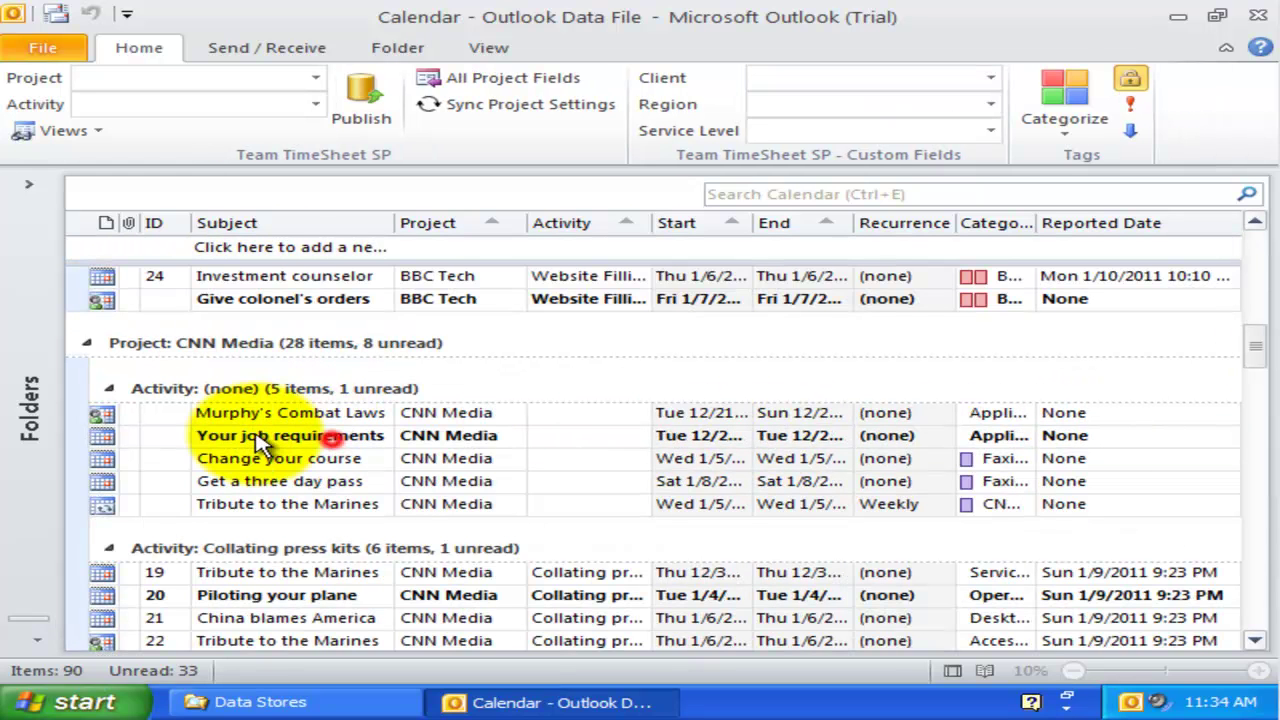
Step: Collapse the CNN Media activity groups, then re-expand the no-activity and Collating press kits groups
left_click(108, 390)
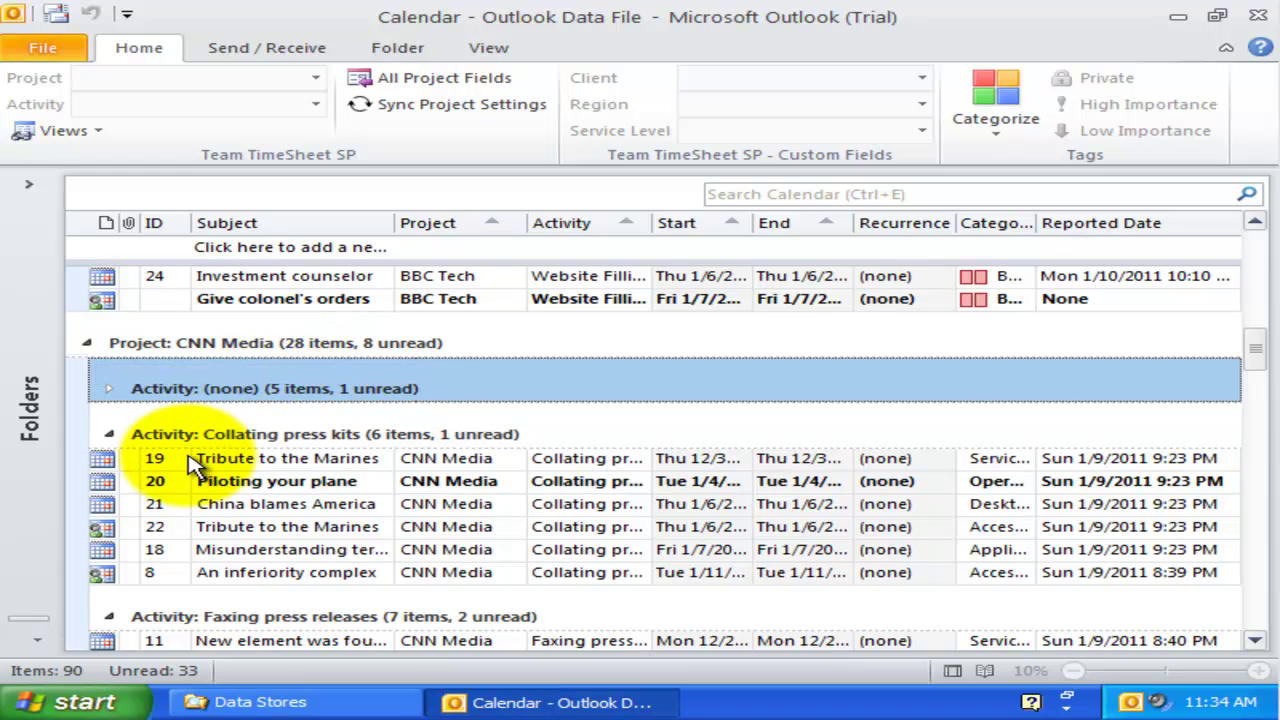
left_click(108, 434)
left_click(108, 480)
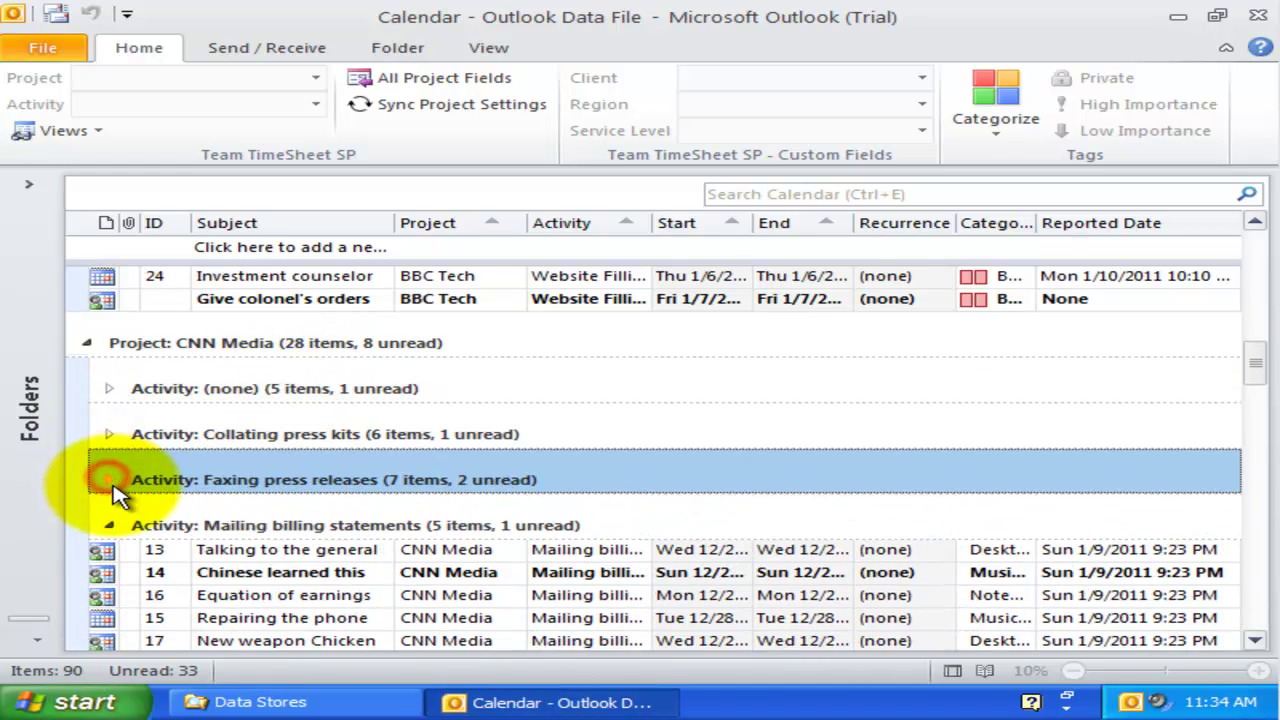
left_click(110, 526)
left_click(110, 571)
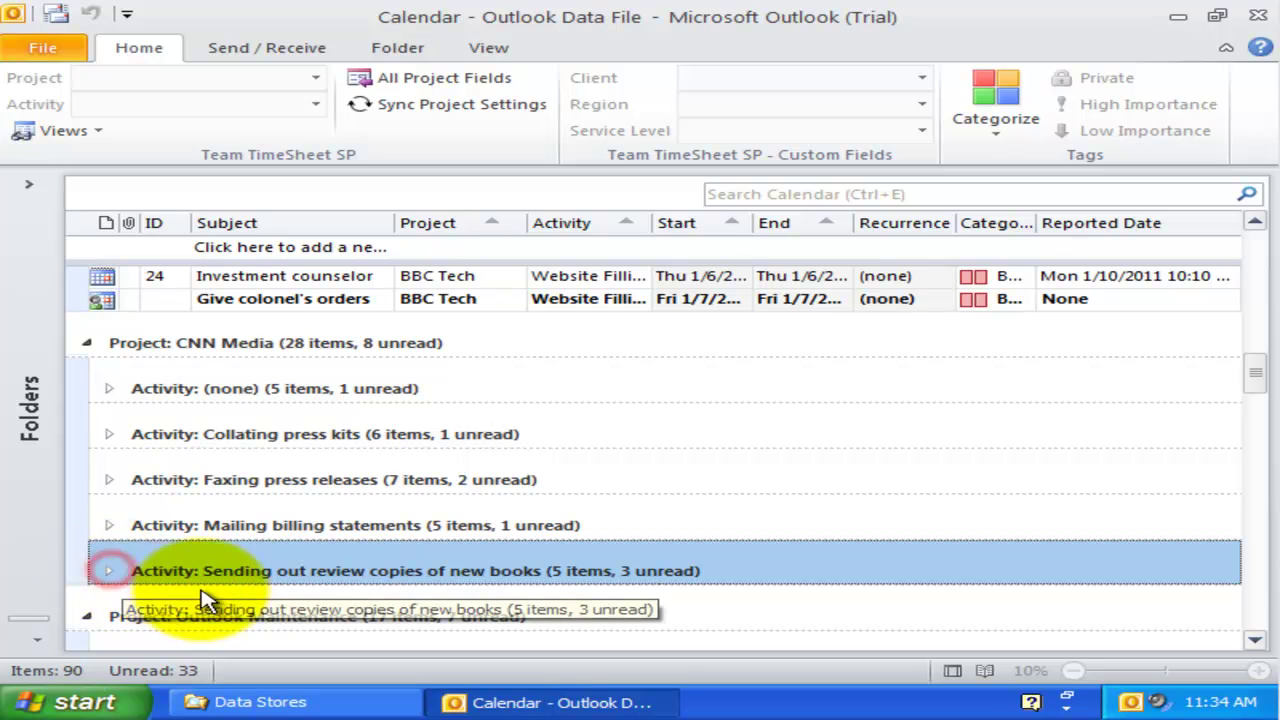
left_click(108, 388)
left_click(108, 526)
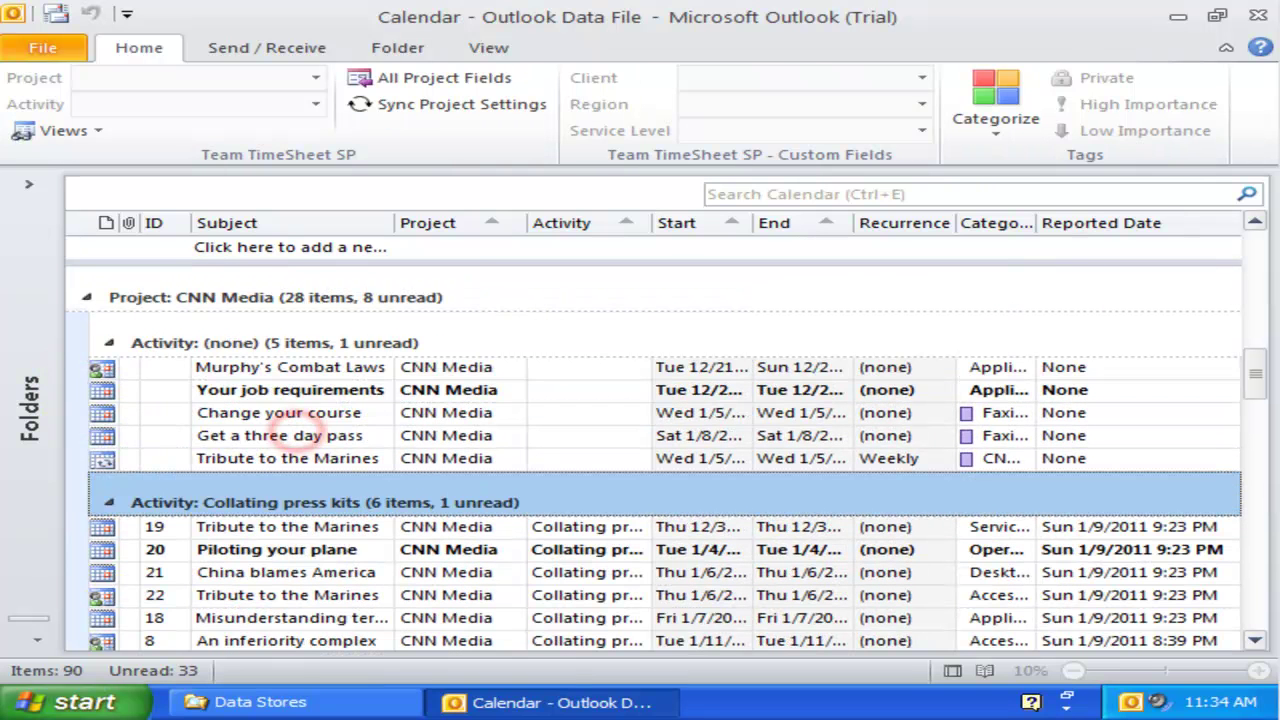
Step: Inspect items like Change your course, Nerds versus jocks and Tribute to the Marines (ID 22)
left_click(293, 414)
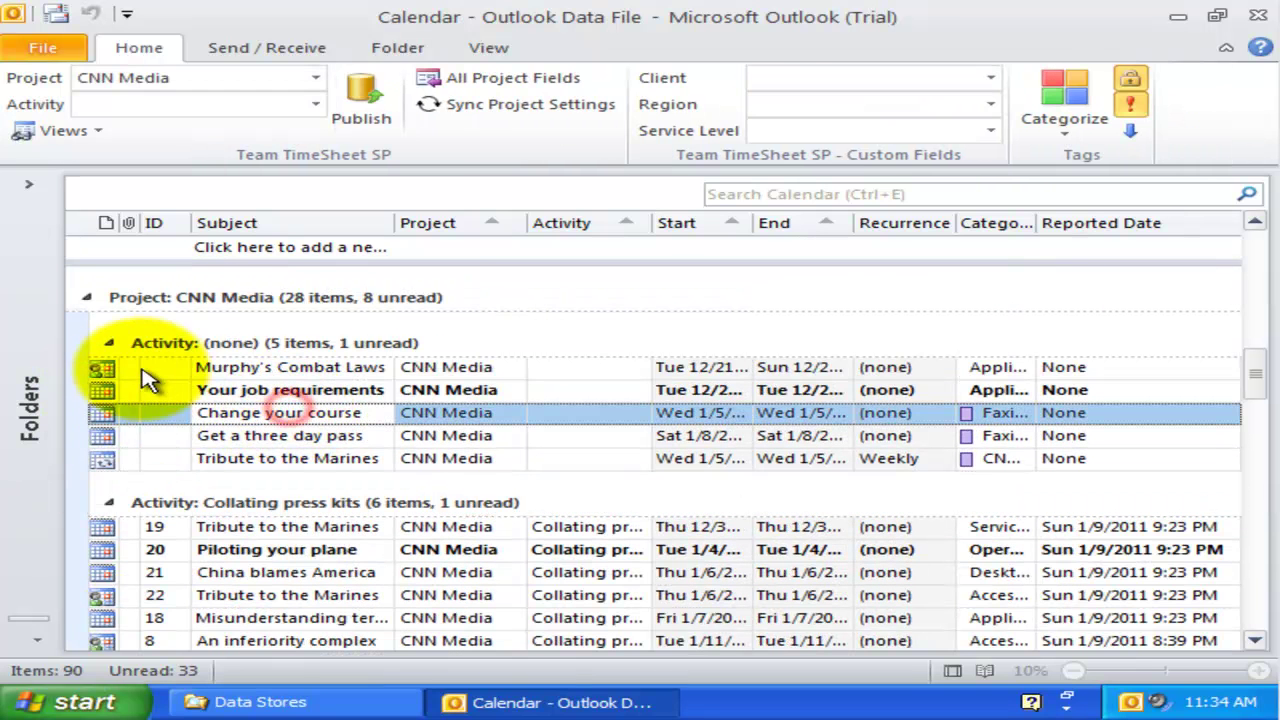
left_click(290, 549)
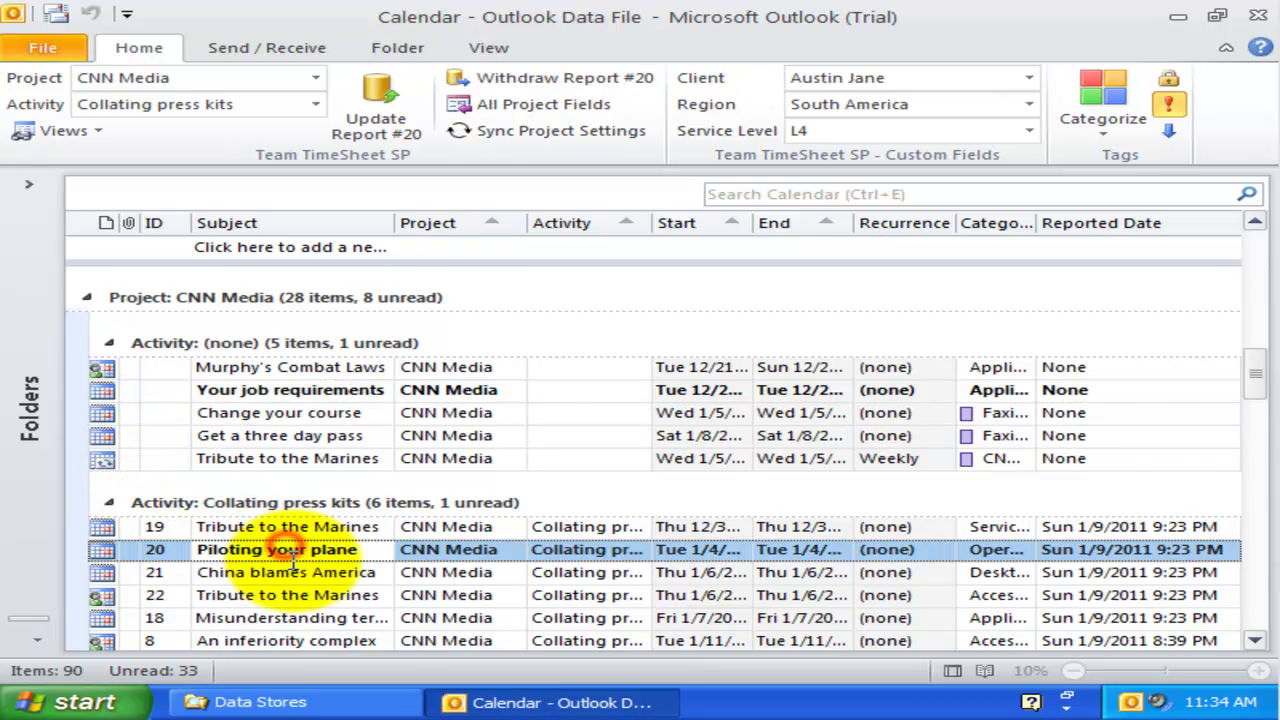
scroll(293, 555, "down", 3)
scroll(250, 560, "down", 2)
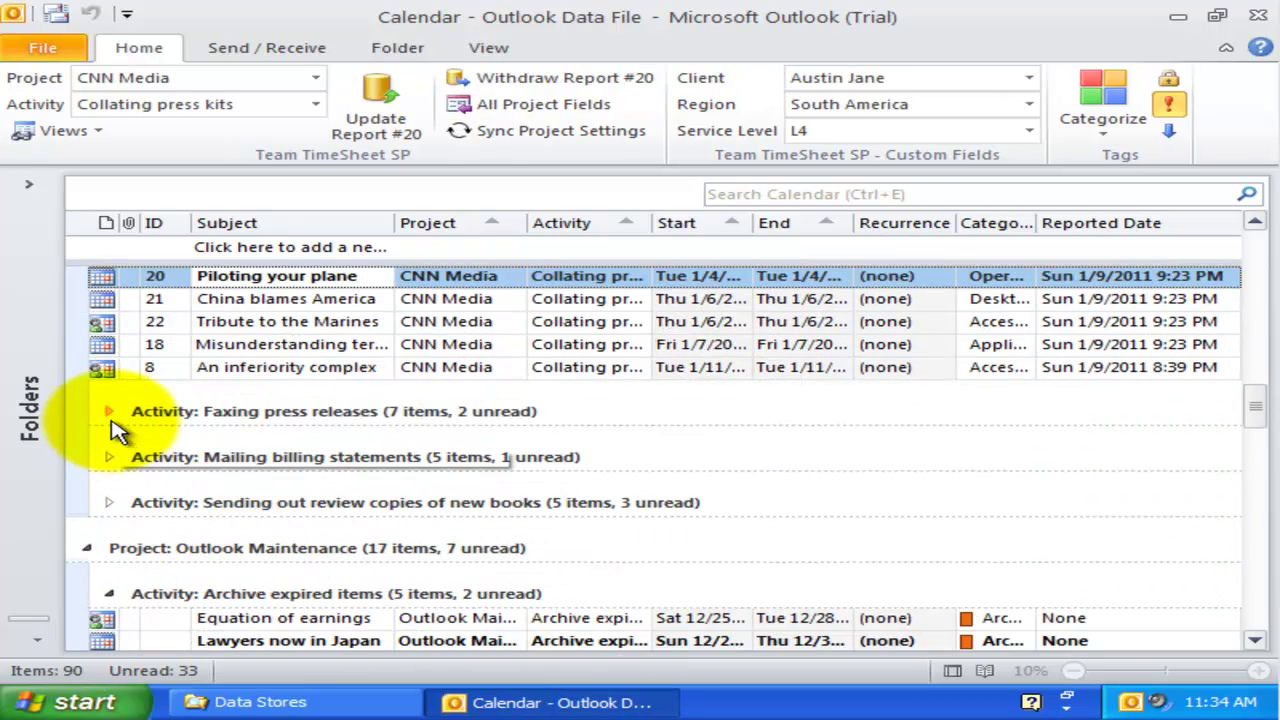
scroll(150, 585, "down", 3)
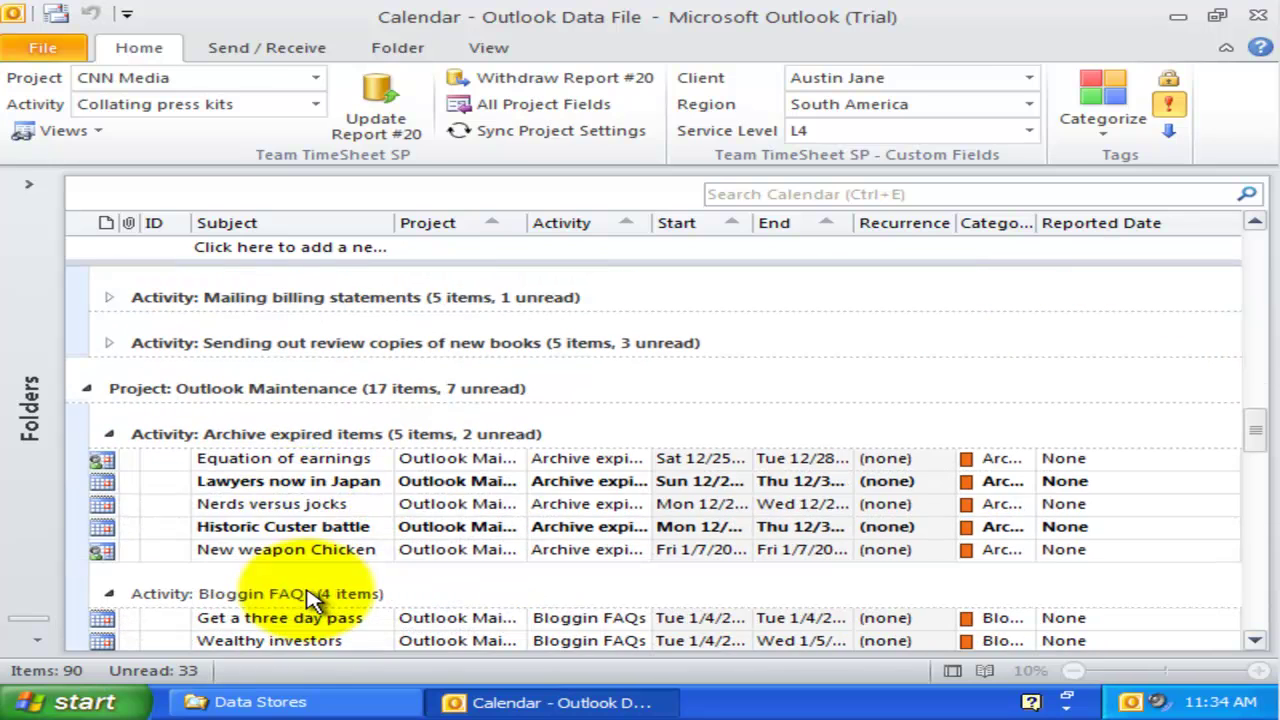
left_click(275, 505)
scroll(276, 511, "up", 5)
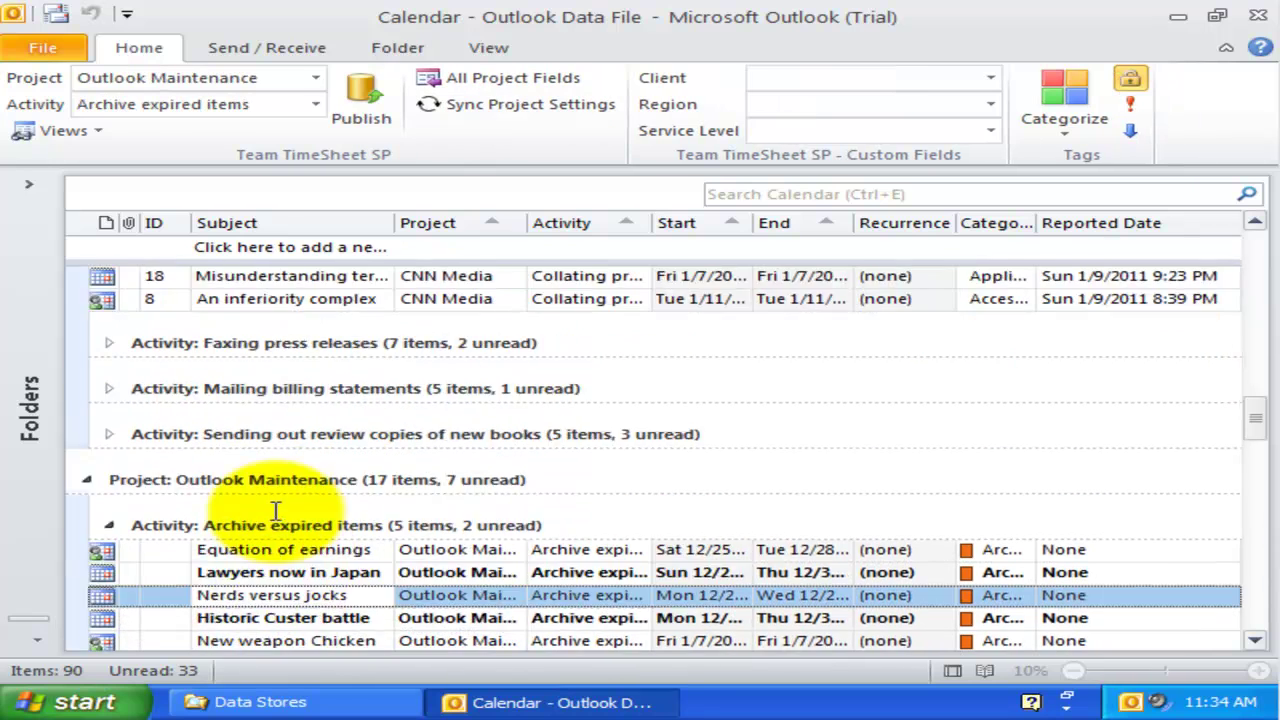
left_click(256, 482)
scroll(255, 482, "up", 3)
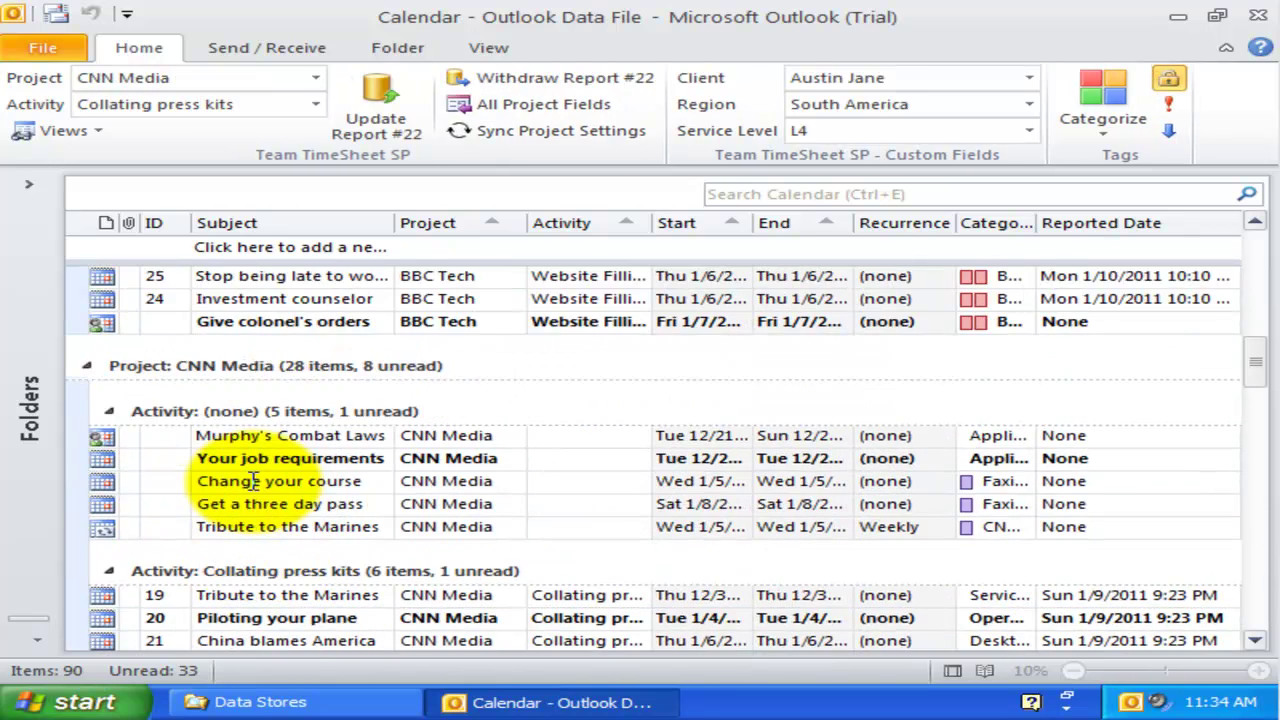
scroll(363, 503, "down", 1)
Step: Drag The ifs of employment and Question and answer from Faxing press releases into Mailing billing statements
scroll(355, 450, "down", 5)
left_click(355, 434)
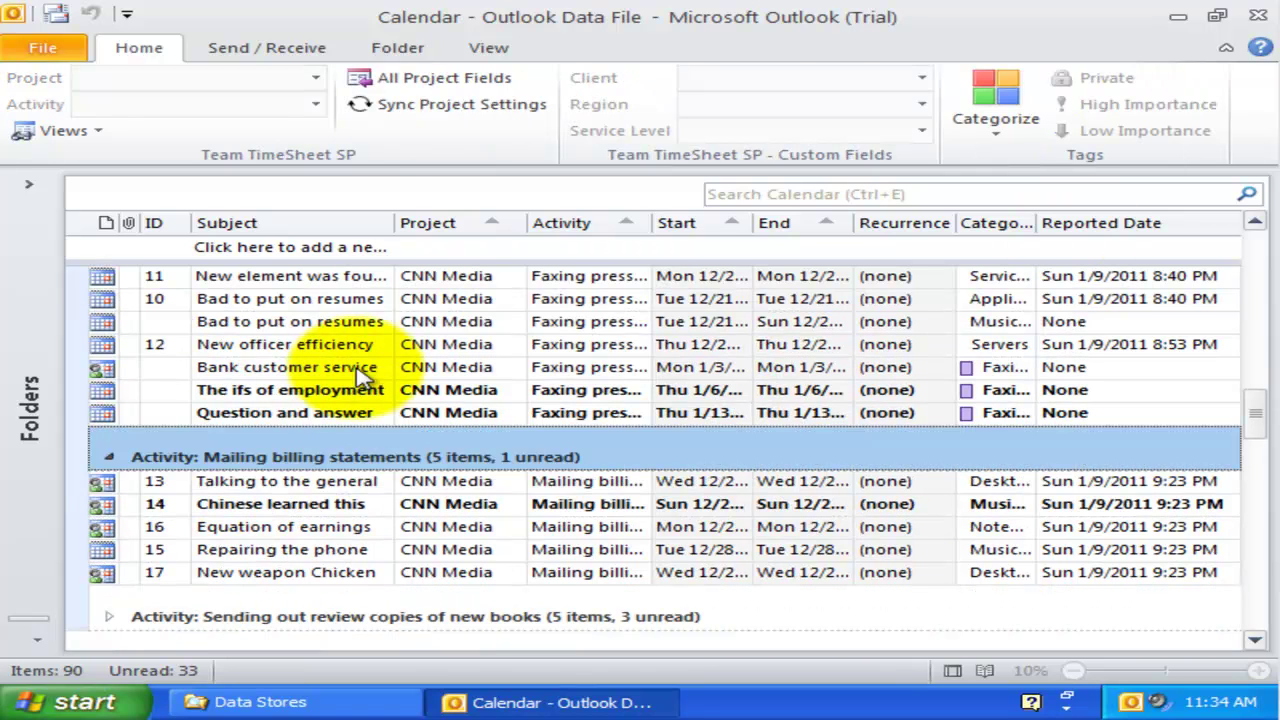
left_click(325, 393)
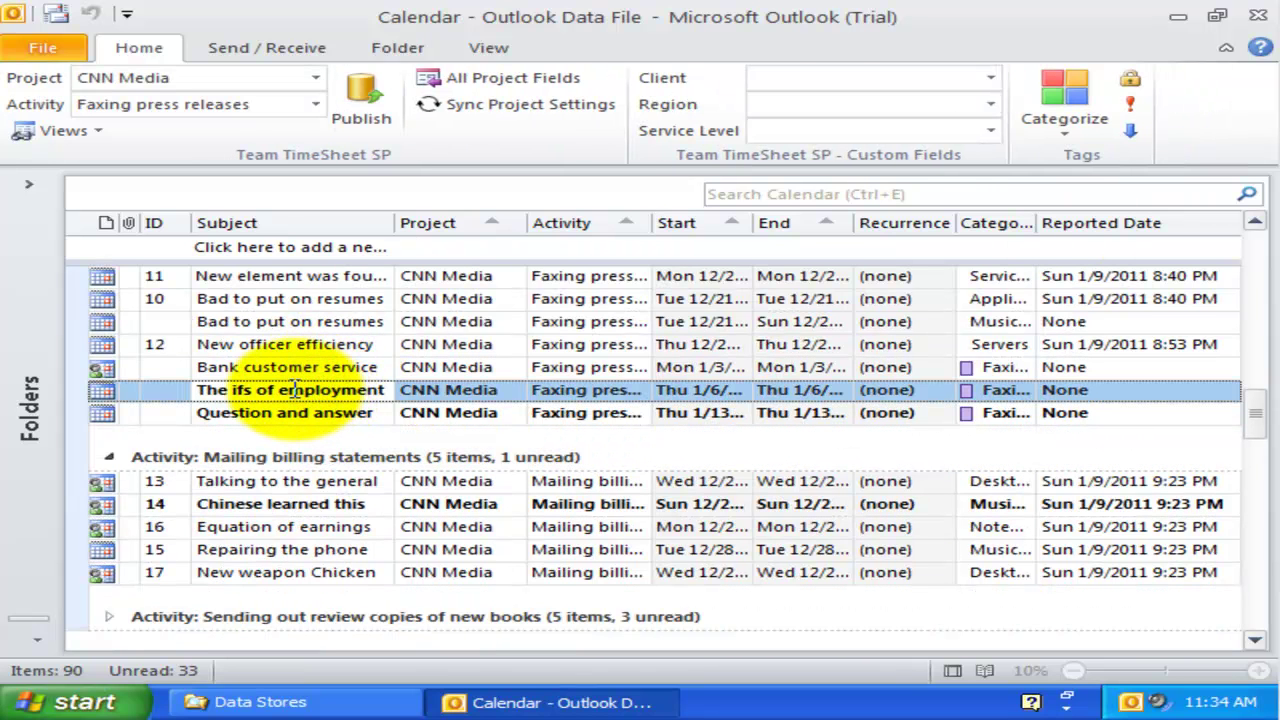
left_click_drag(322, 414, 323, 497)
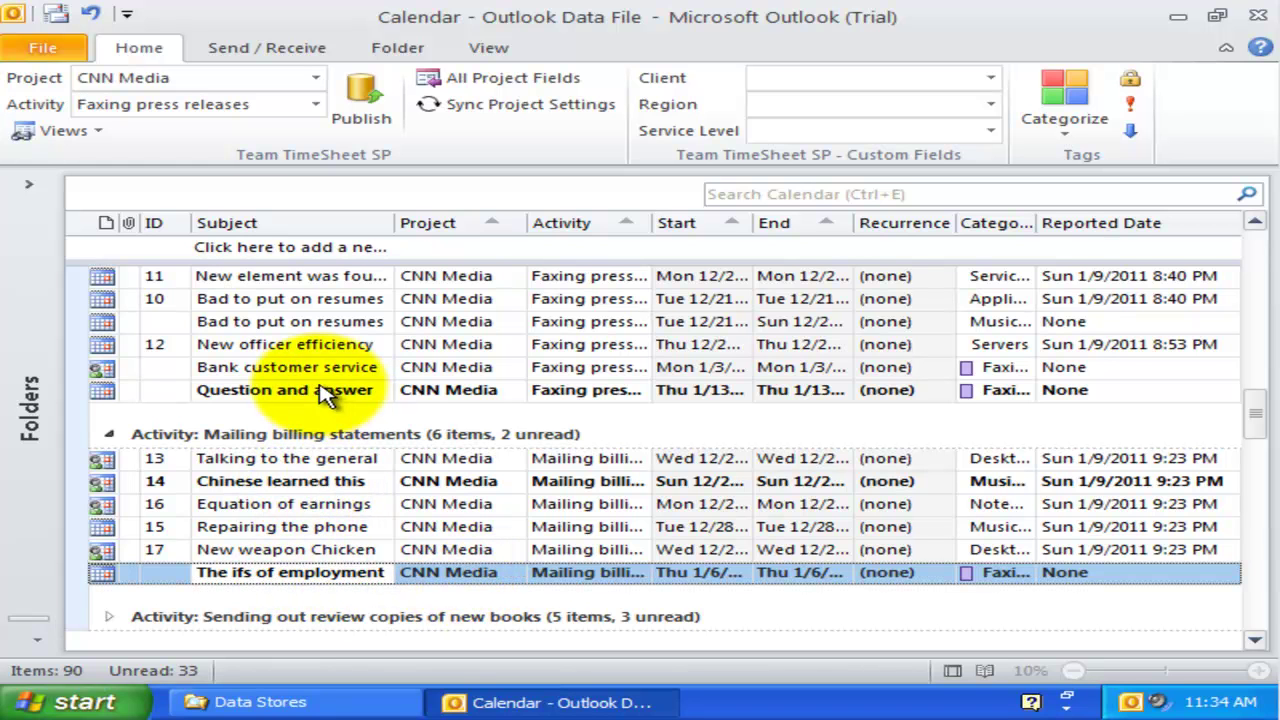
left_click_drag(340, 390, 335, 562)
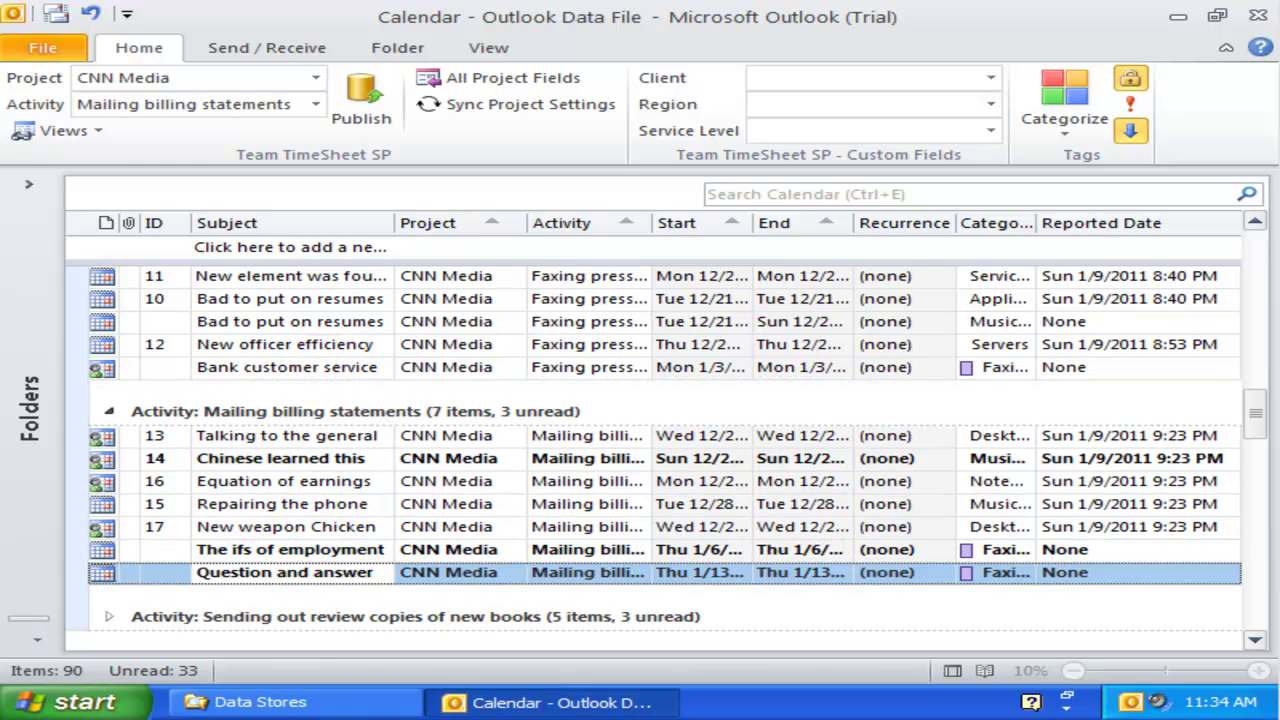
Step: Apply the Project view and scroll through the CNN Media, RNA World and Zeta Grid groups
left_click(60, 131)
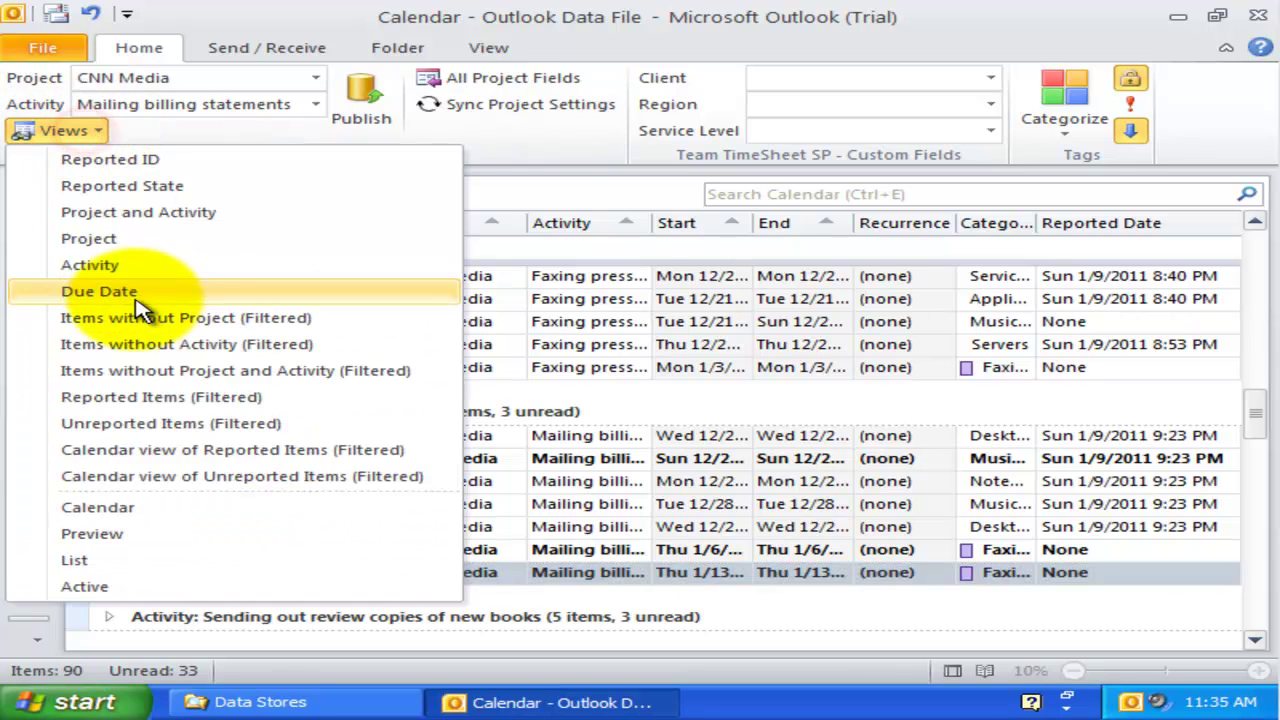
left_click(100, 240)
left_click(329, 457)
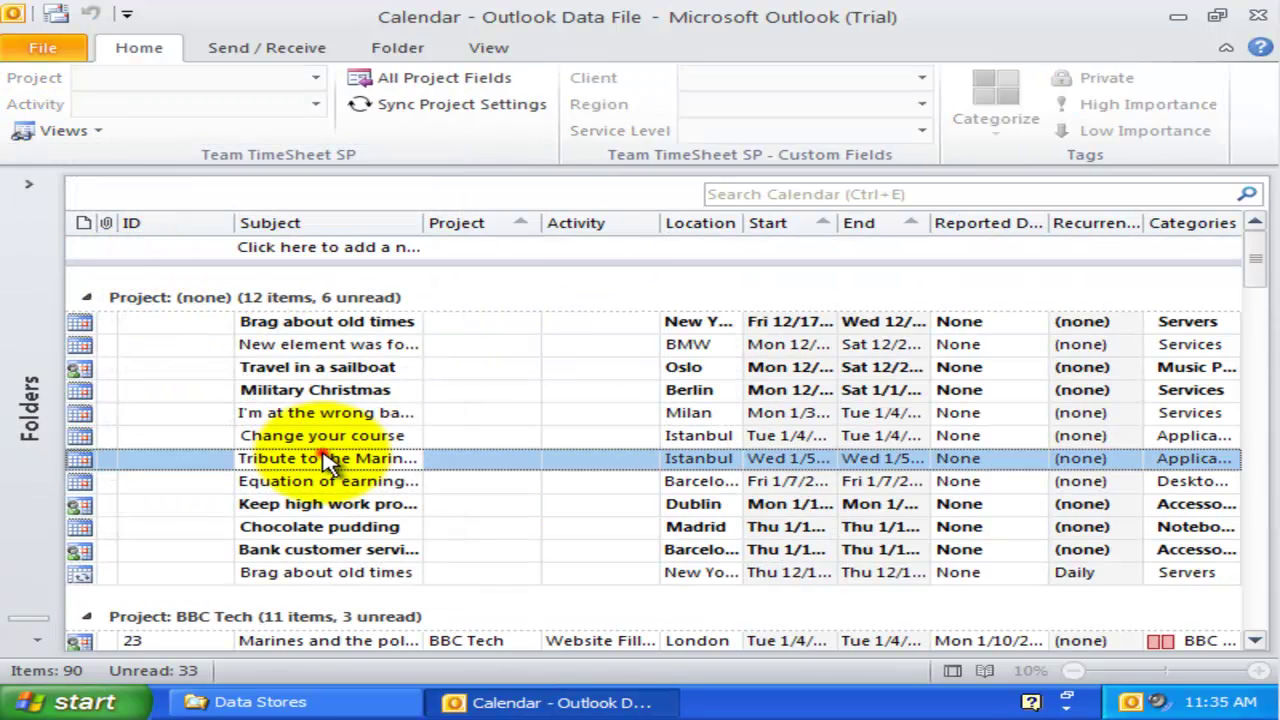
scroll(335, 470, "down", 2)
scroll(337, 470, "down", 3)
scroll(340, 483, "down", 2)
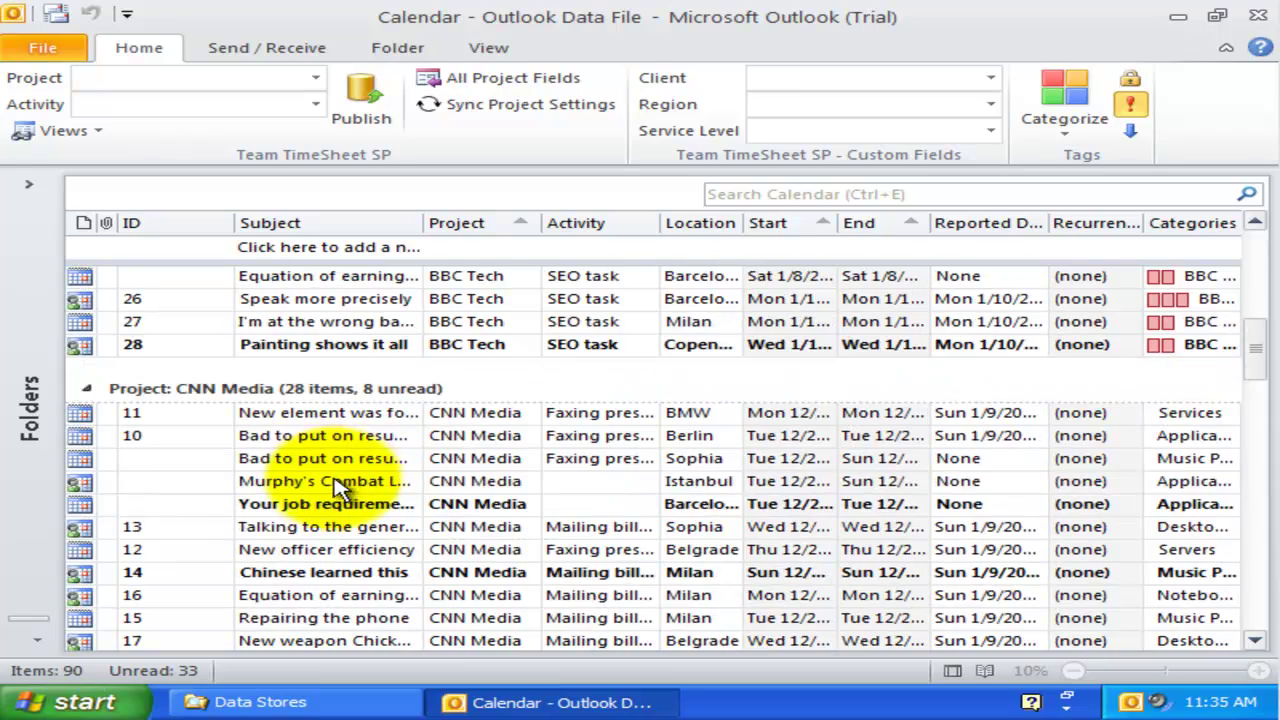
left_click(337, 486)
scroll(338, 488, "down", 4)
scroll(335, 470, "down", 2)
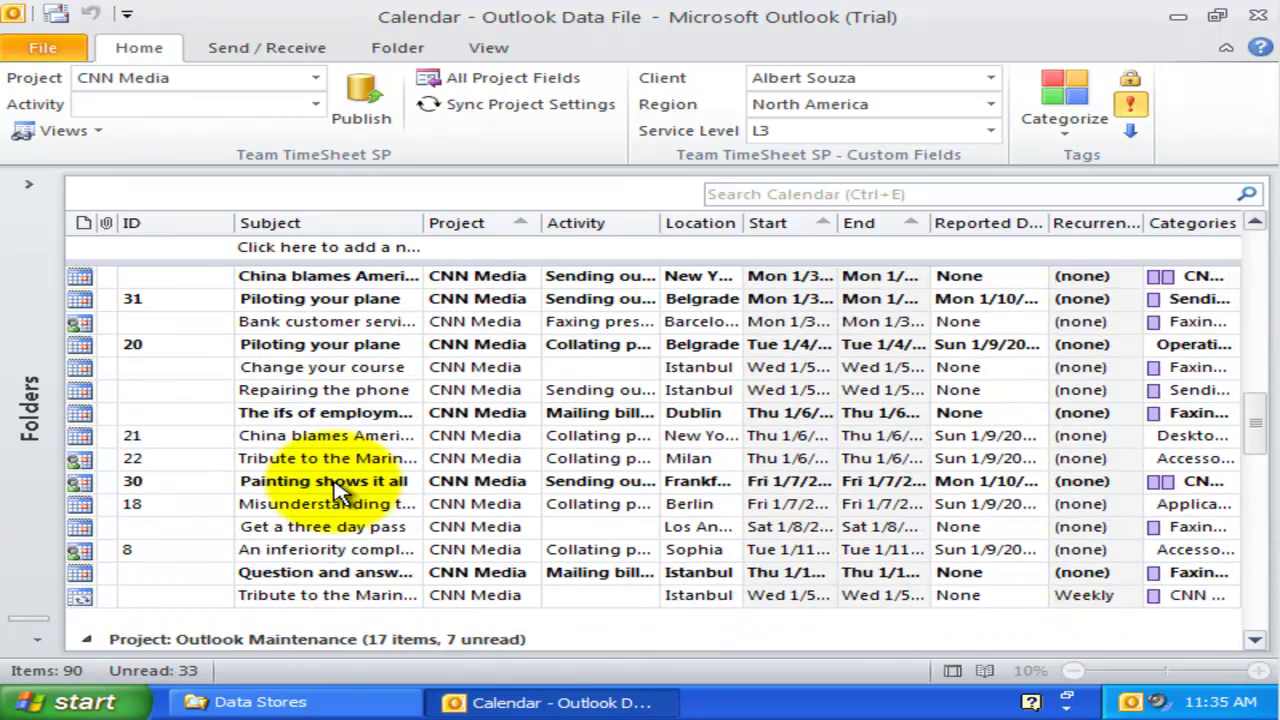
scroll(330, 477, "up", 3)
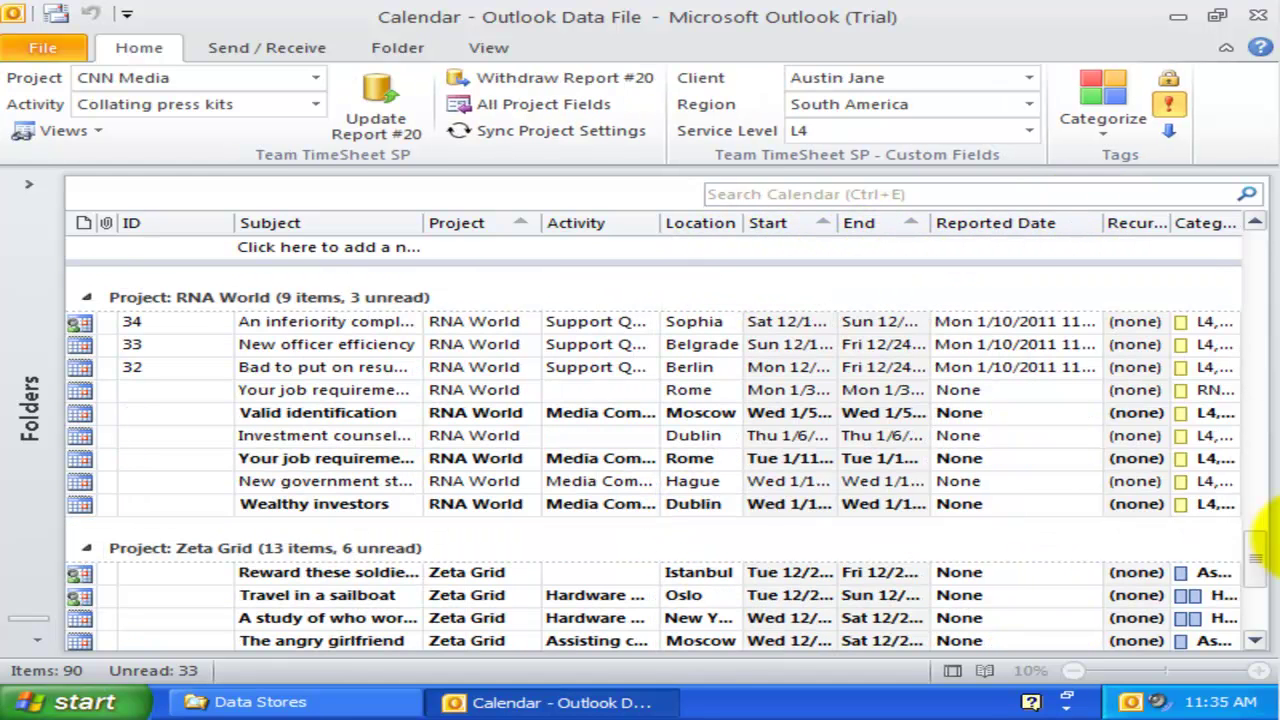
Step: Drag the whole Zeta Grid group into RNA World, then check The angry girlfriend's project
left_click(308, 573)
scroll(337, 585, "down", 1)
scroll(340, 590, "up", 1)
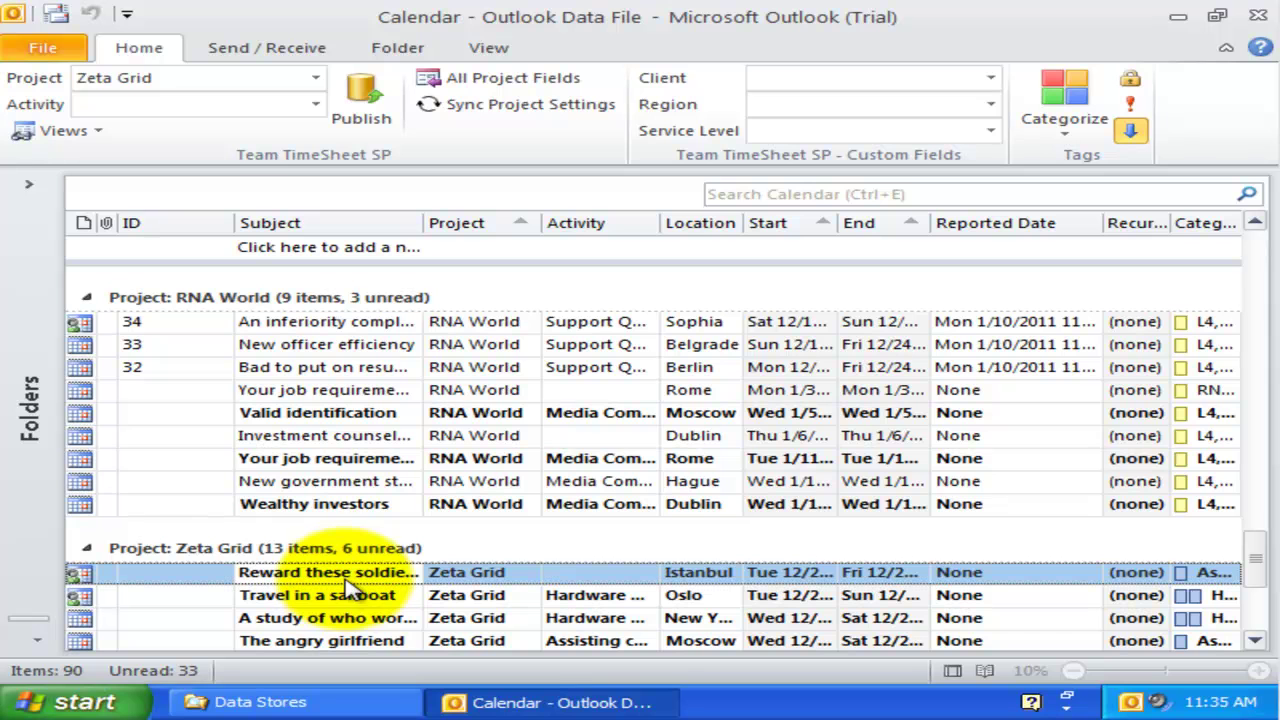
left_click_drag(340, 556, 265, 305)
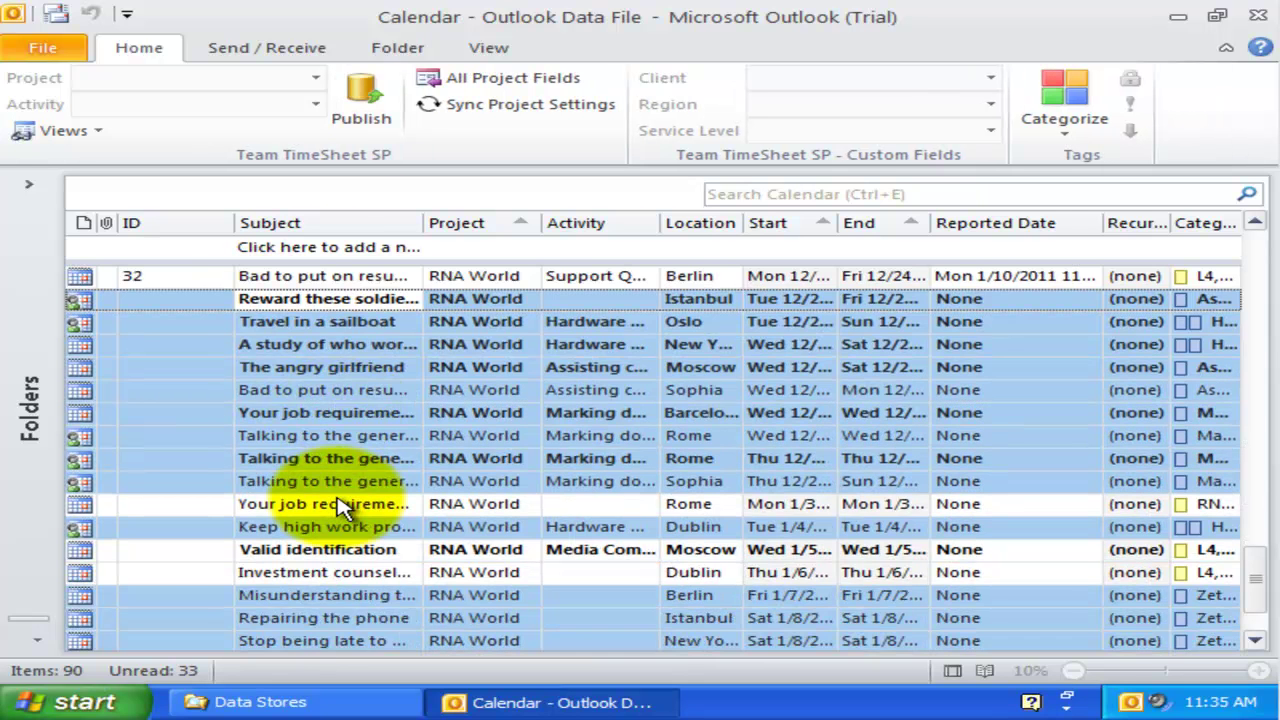
left_click(330, 458)
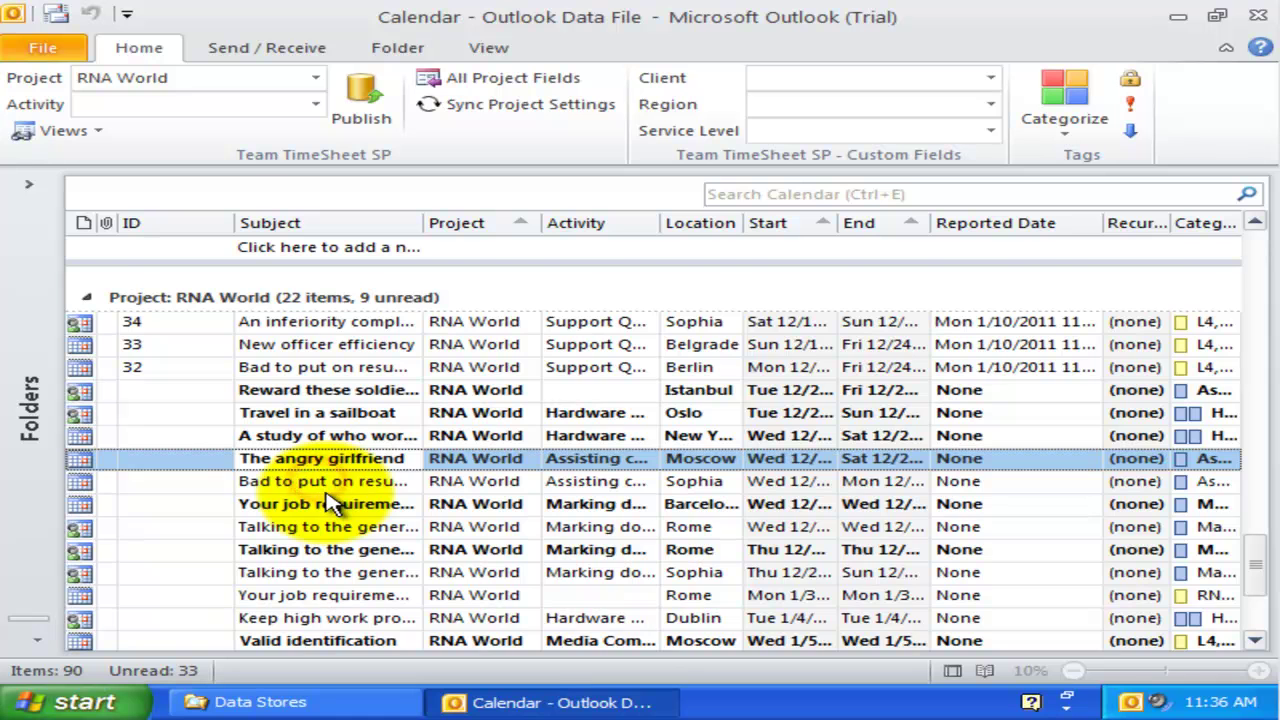
scroll(330, 503, "down", 1)
scroll(330, 503, "up", 1)
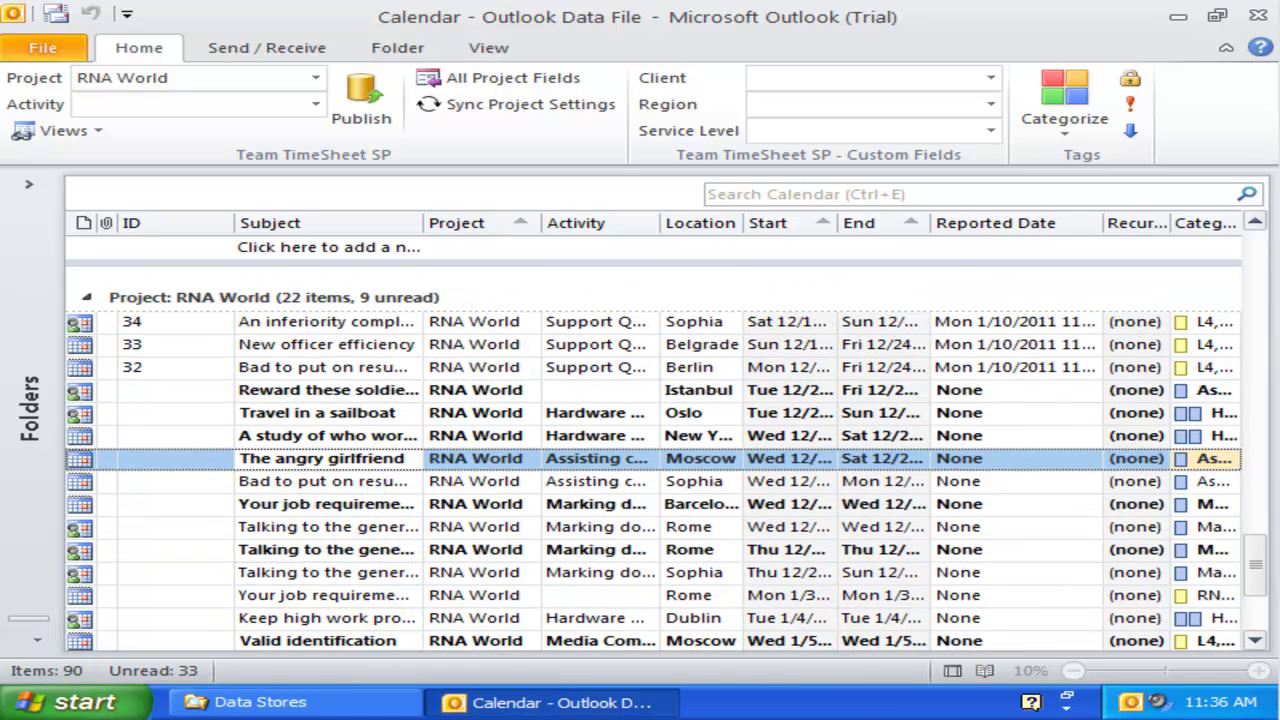
Step: Regroup the calendar items with the Activity view
left_click(80, 132)
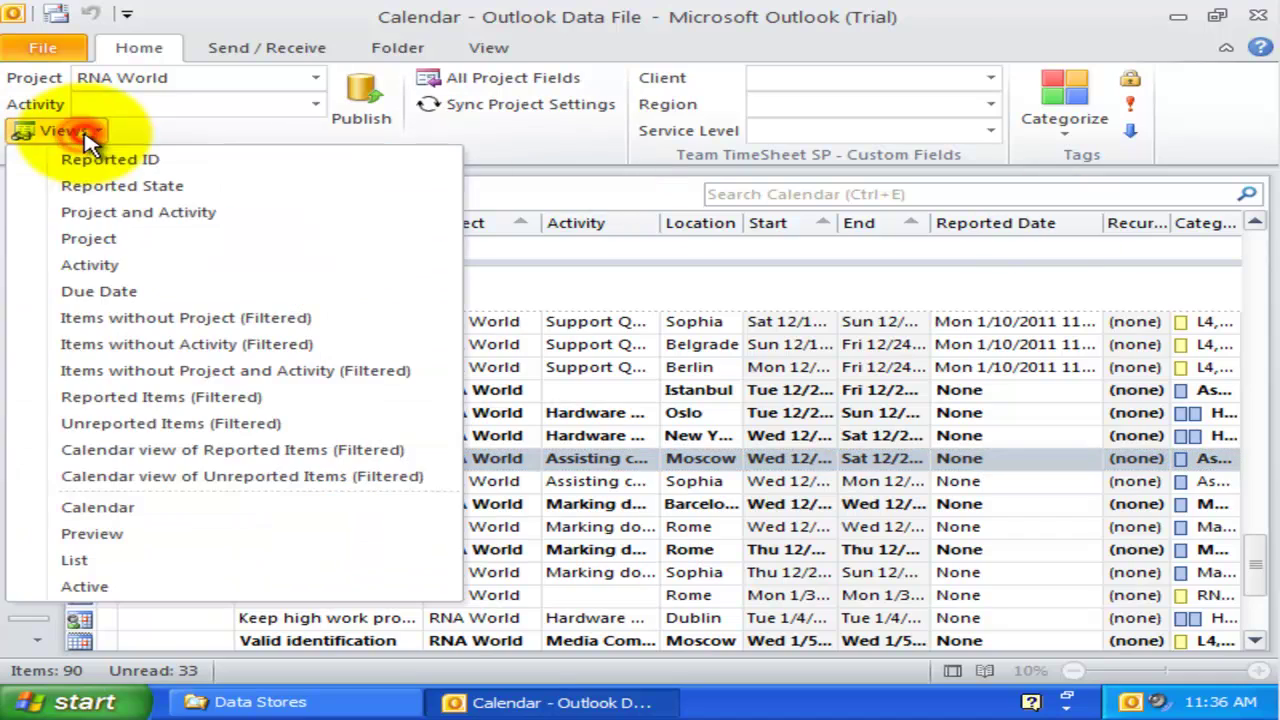
left_click(157, 276)
scroll(286, 457, "down", 4)
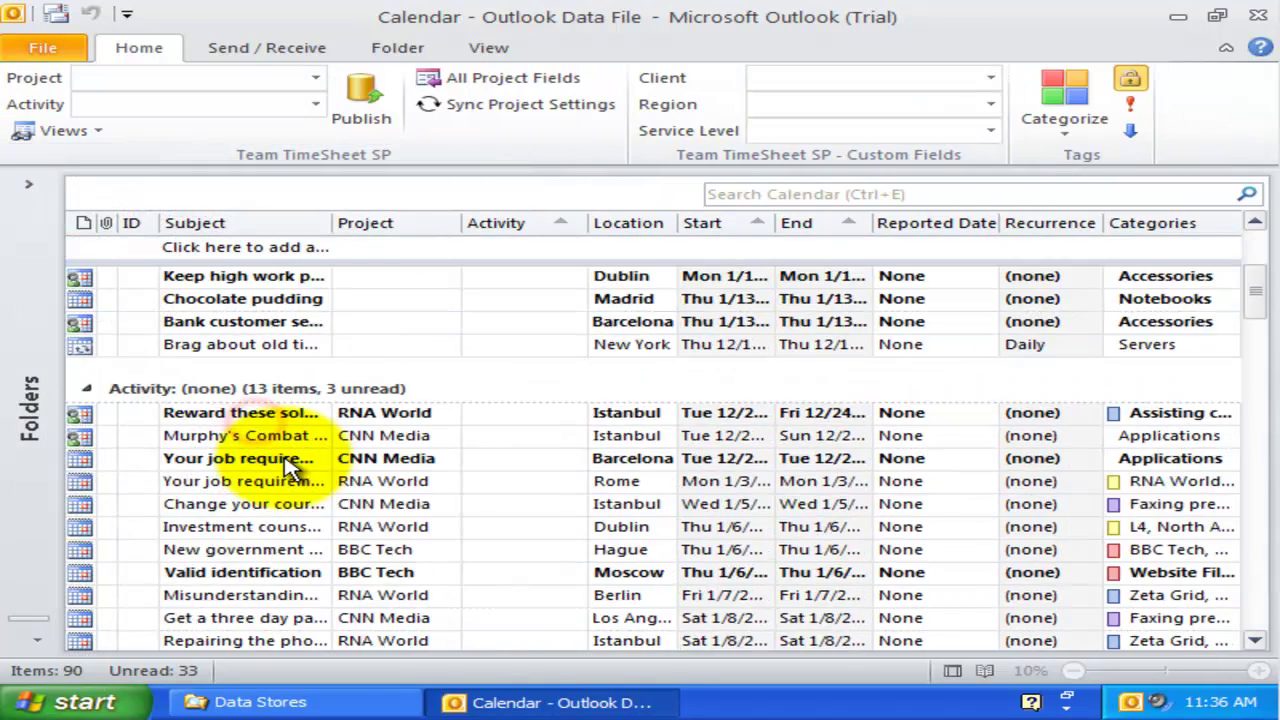
scroll(286, 462, "down", 5)
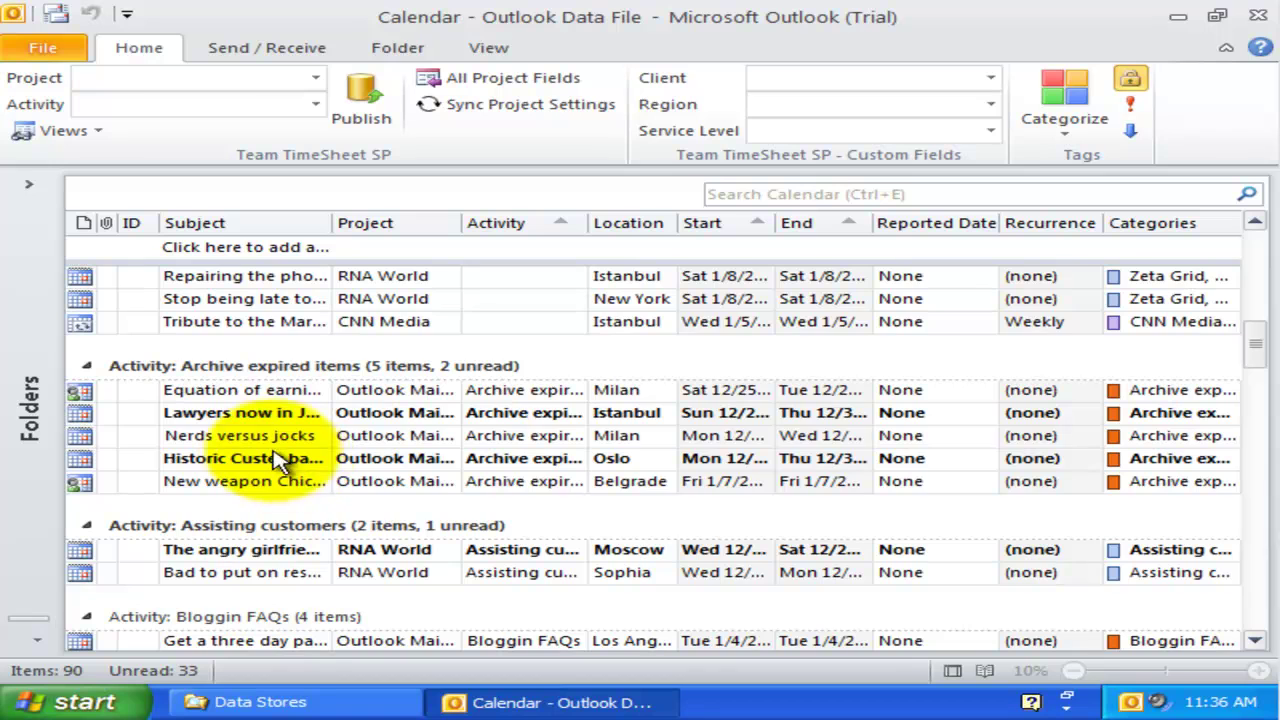
Step: Collapse the Mailing billing statements and Hardware maintenance groups and expand the folder pane
left_click(275, 437)
scroll(200, 470, "down", 5)
left_click(88, 455)
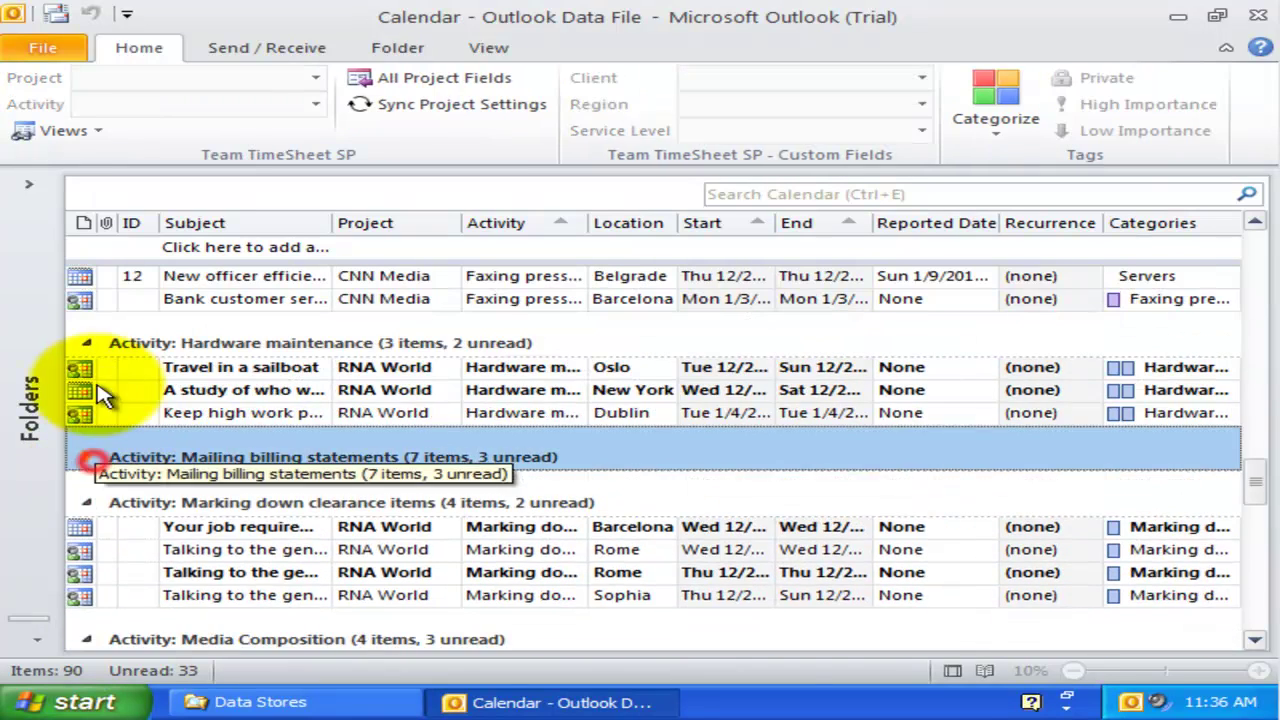
left_click(87, 343)
left_click(193, 457)
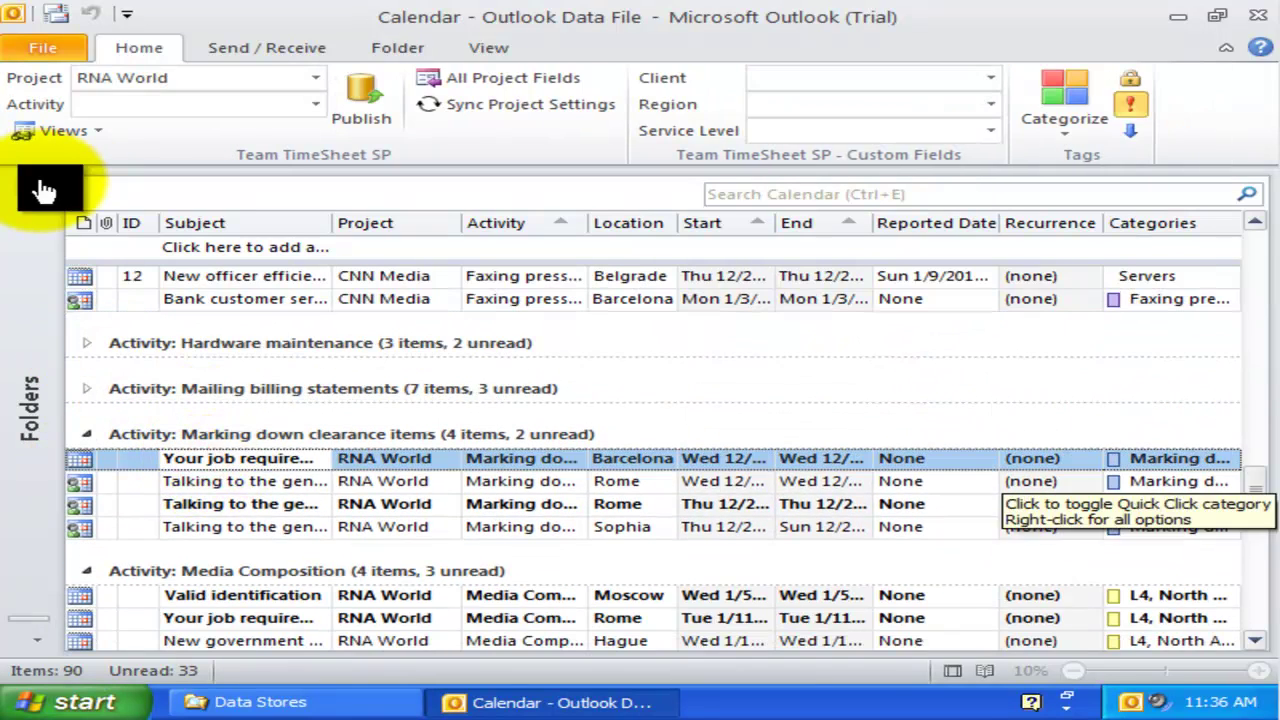
left_click(36, 190)
Step: Show Tasks in the Due Date view and inspect a BBC Tech and a CNN Media task
left_click(95, 481)
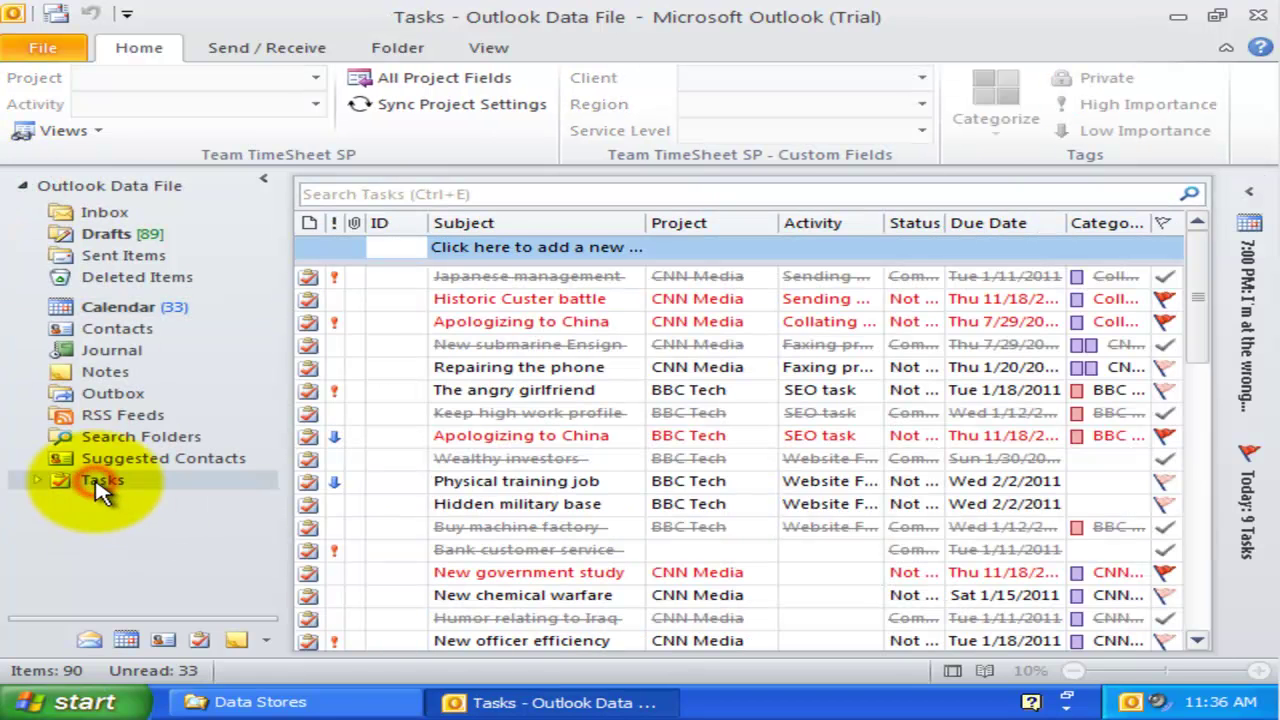
left_click(86, 131)
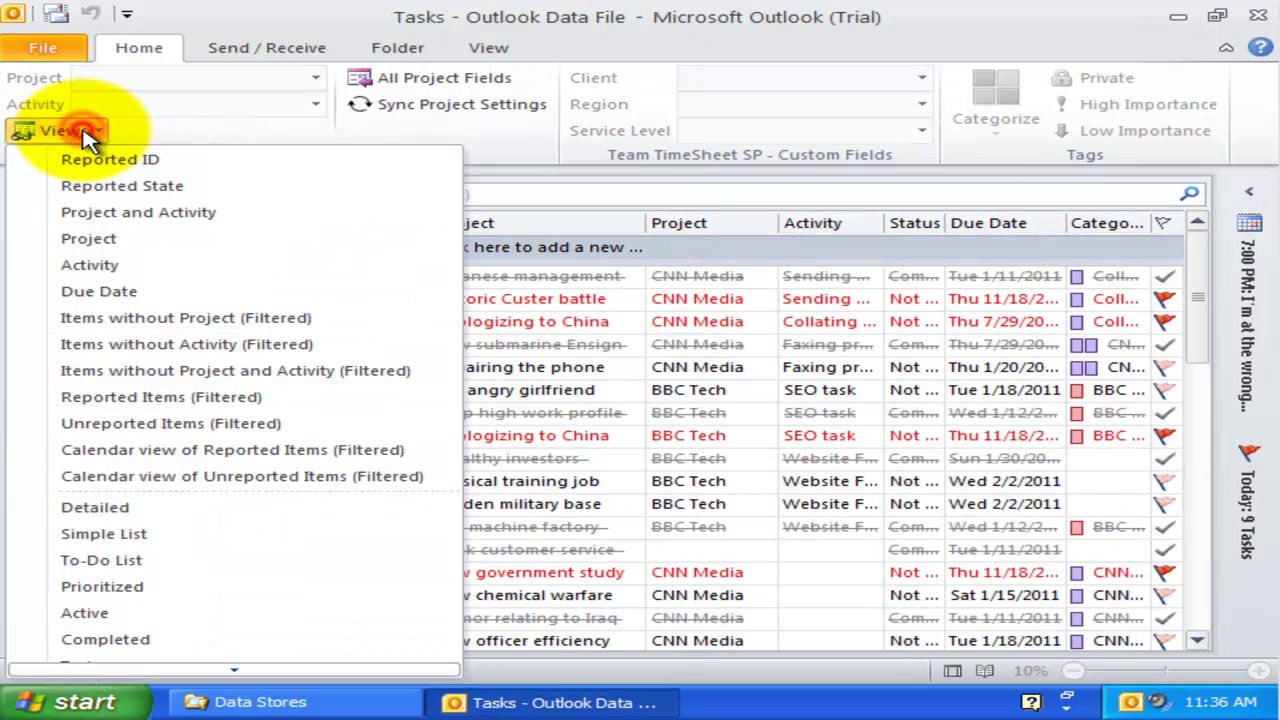
left_click(137, 288)
left_click(586, 480)
scroll(593, 485, "down", 4)
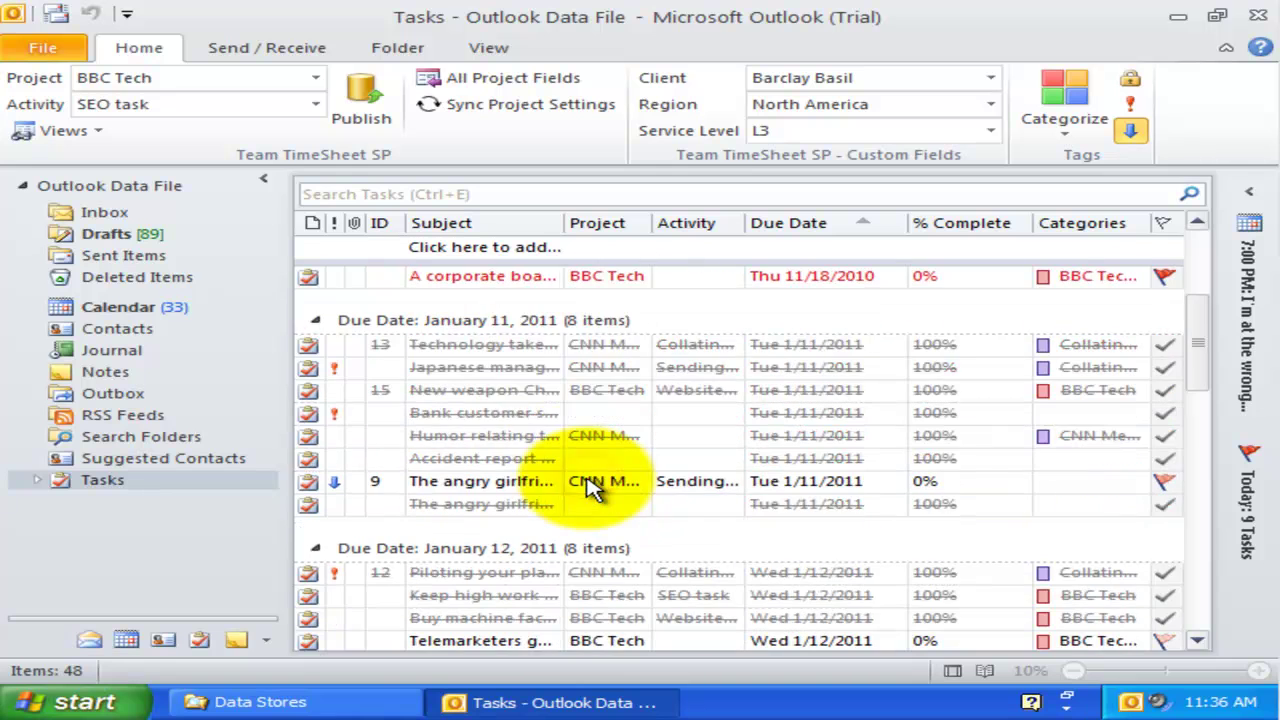
left_click(515, 367)
scroll(471, 406, "down", 3)
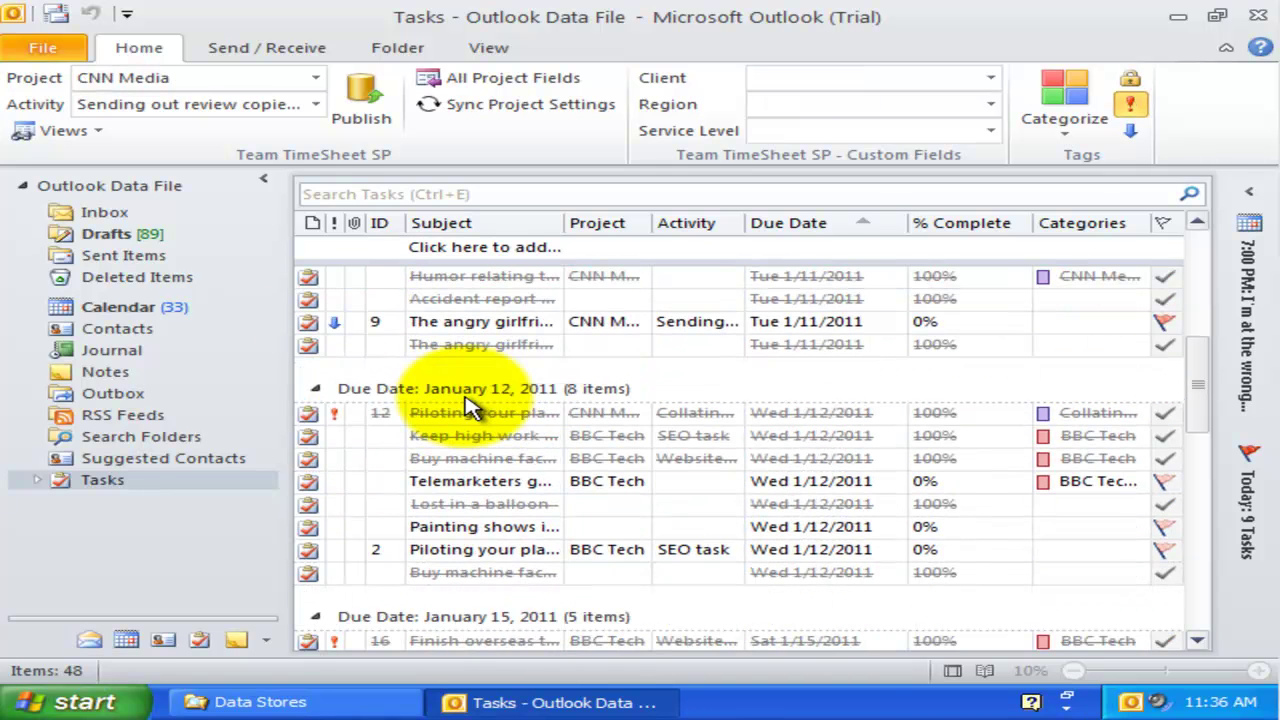
Step: Minimize the folder pane and review the Telemarketers go away and New chemical warfare tasks
left_click(264, 178)
left_click(322, 484)
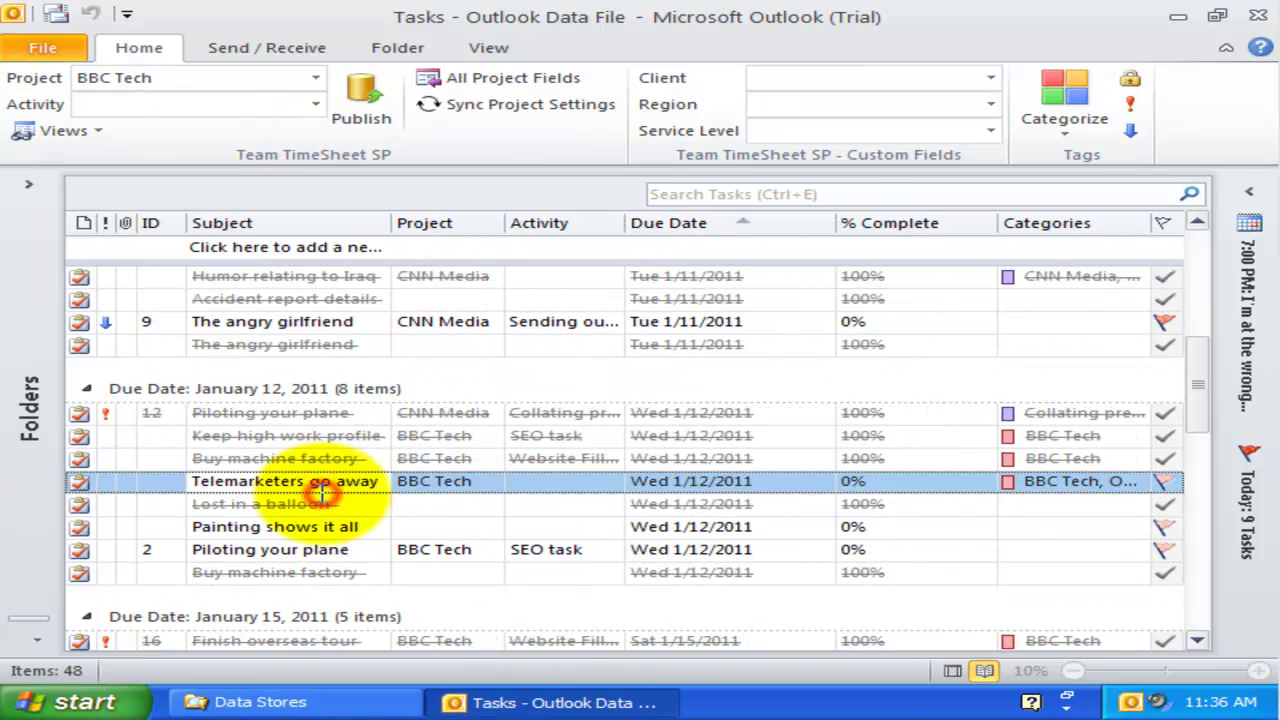
scroll(310, 485, "up", 3)
scroll(328, 500, "down", 5)
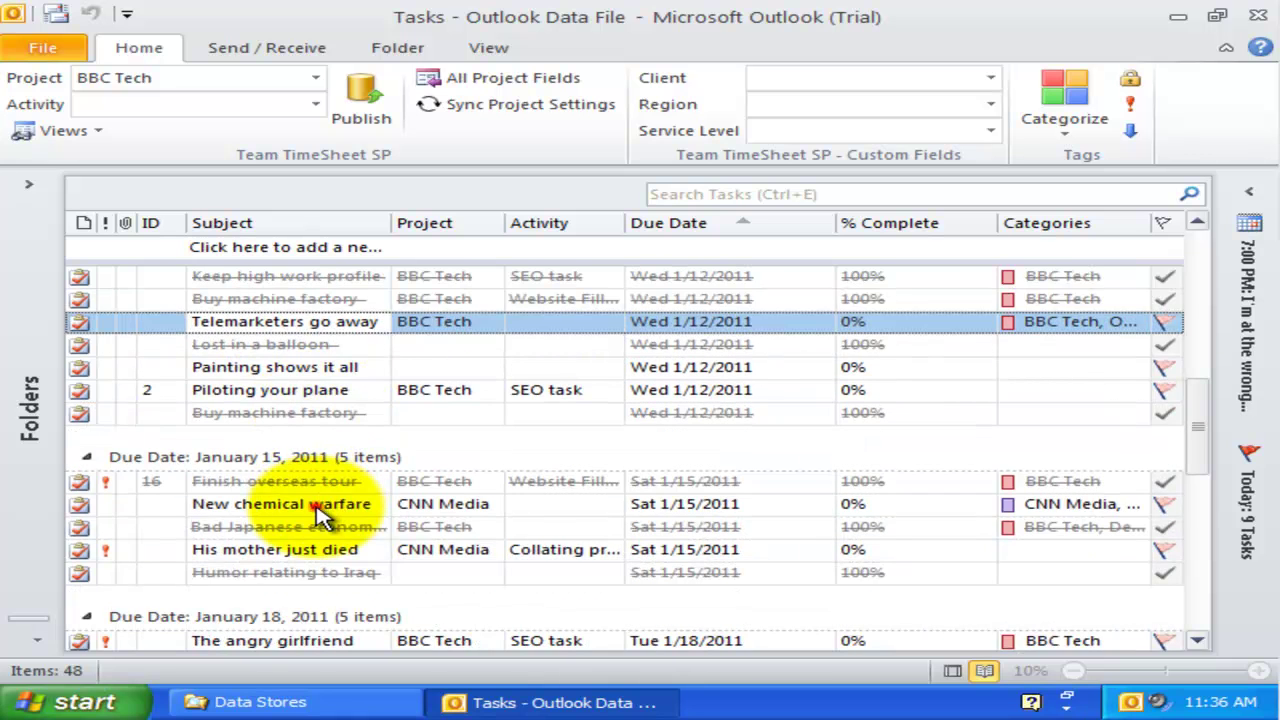
left_click(316, 507)
scroll(316, 507, "down", 1)
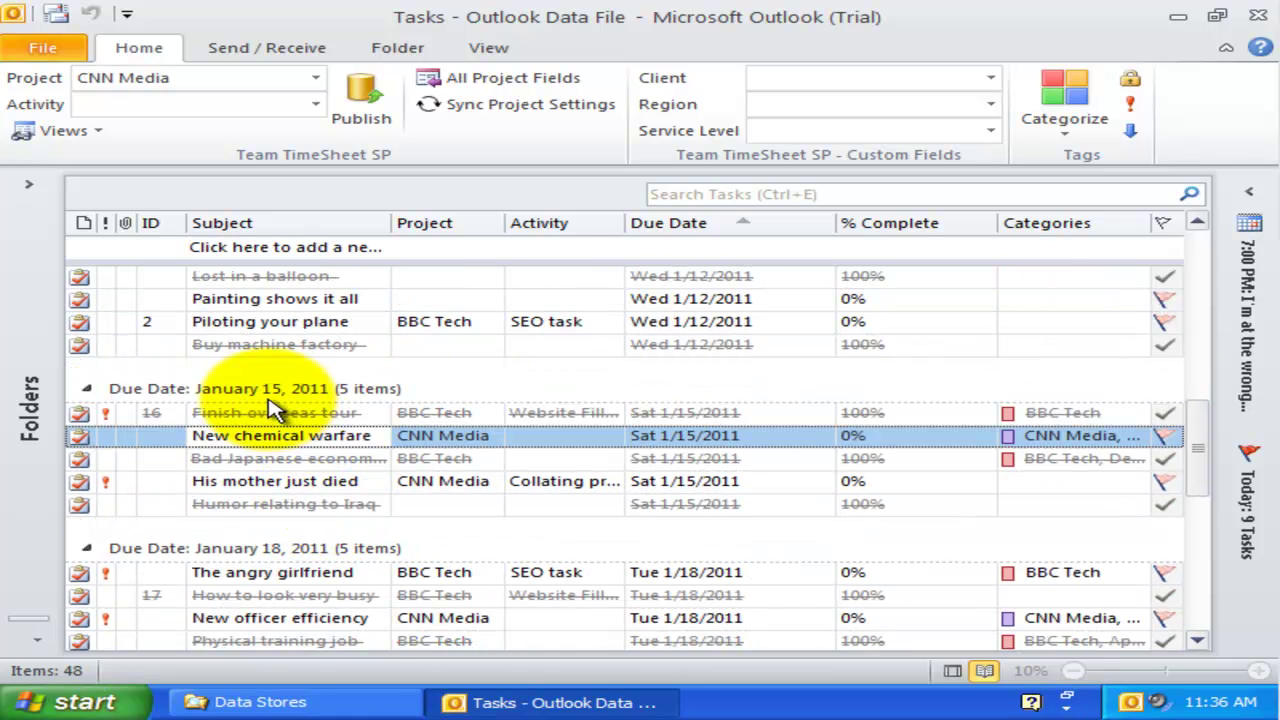
left_click_drag(229, 388, 348, 560)
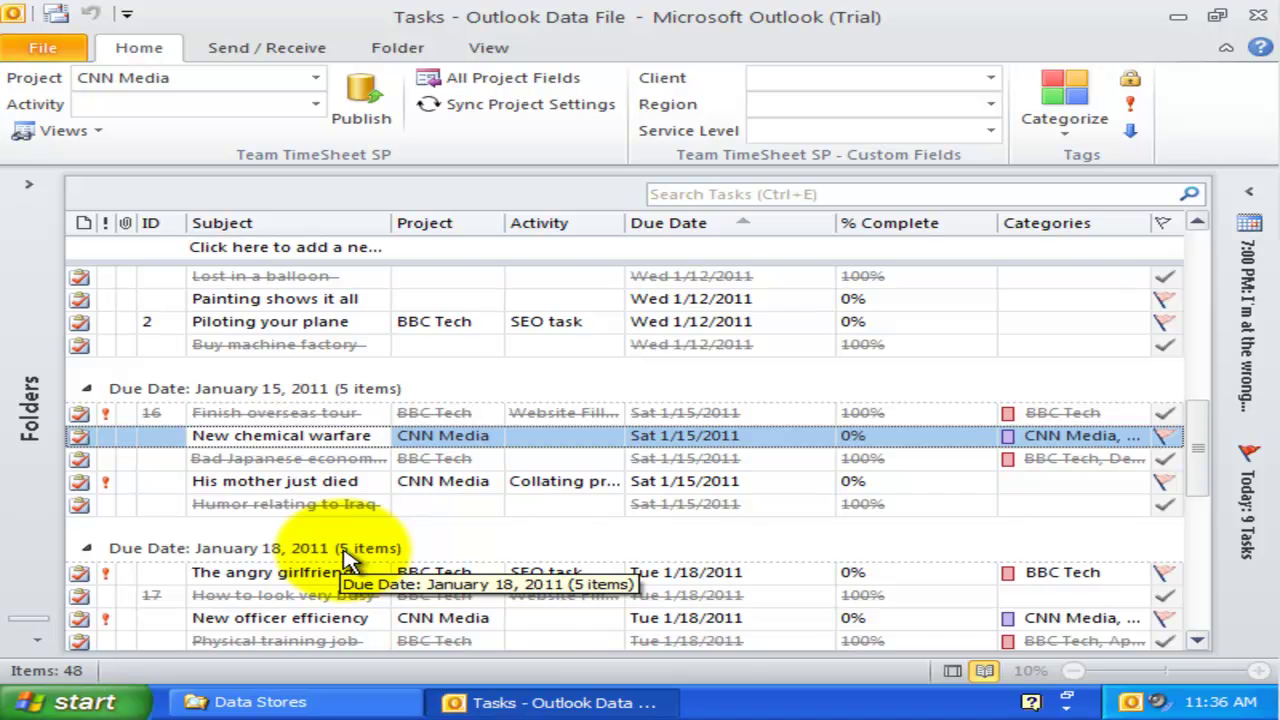
scroll(348, 560, "up", 2)
Step: Apply Items without Project (Filtered) and review Painting shows it all, tight travel budget, Work qualification test
left_click(458, 459)
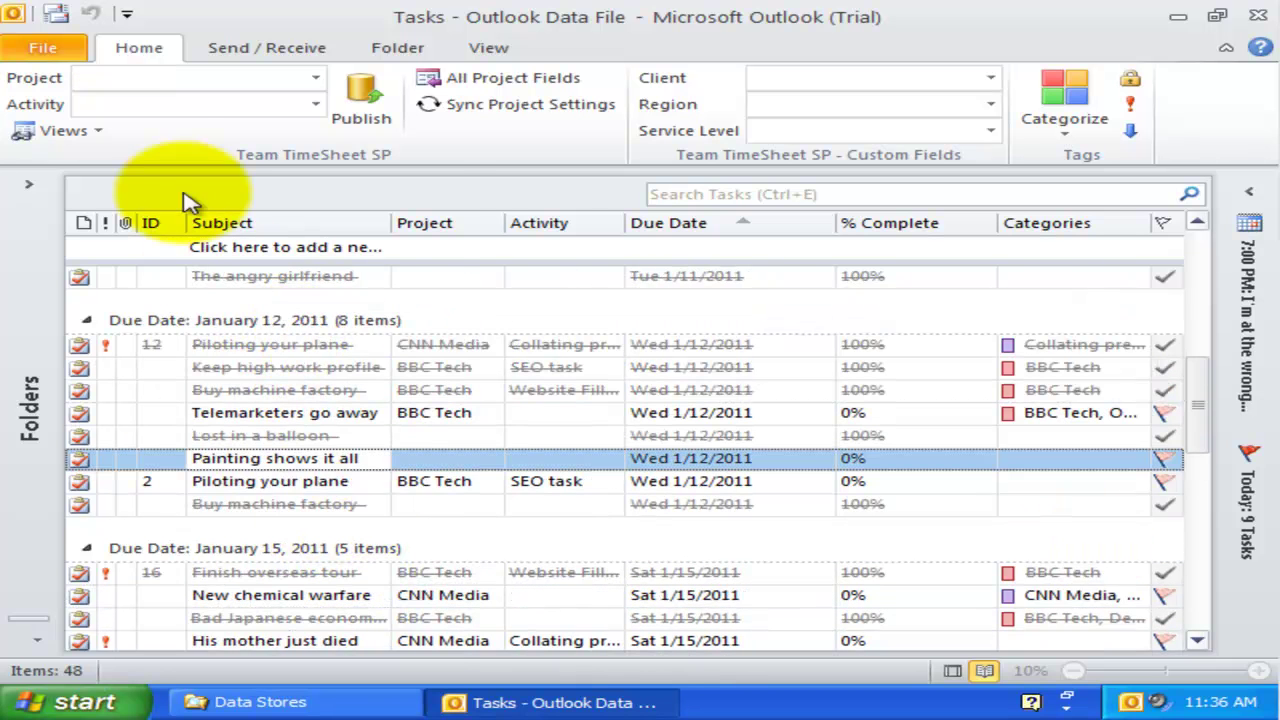
left_click(96, 131)
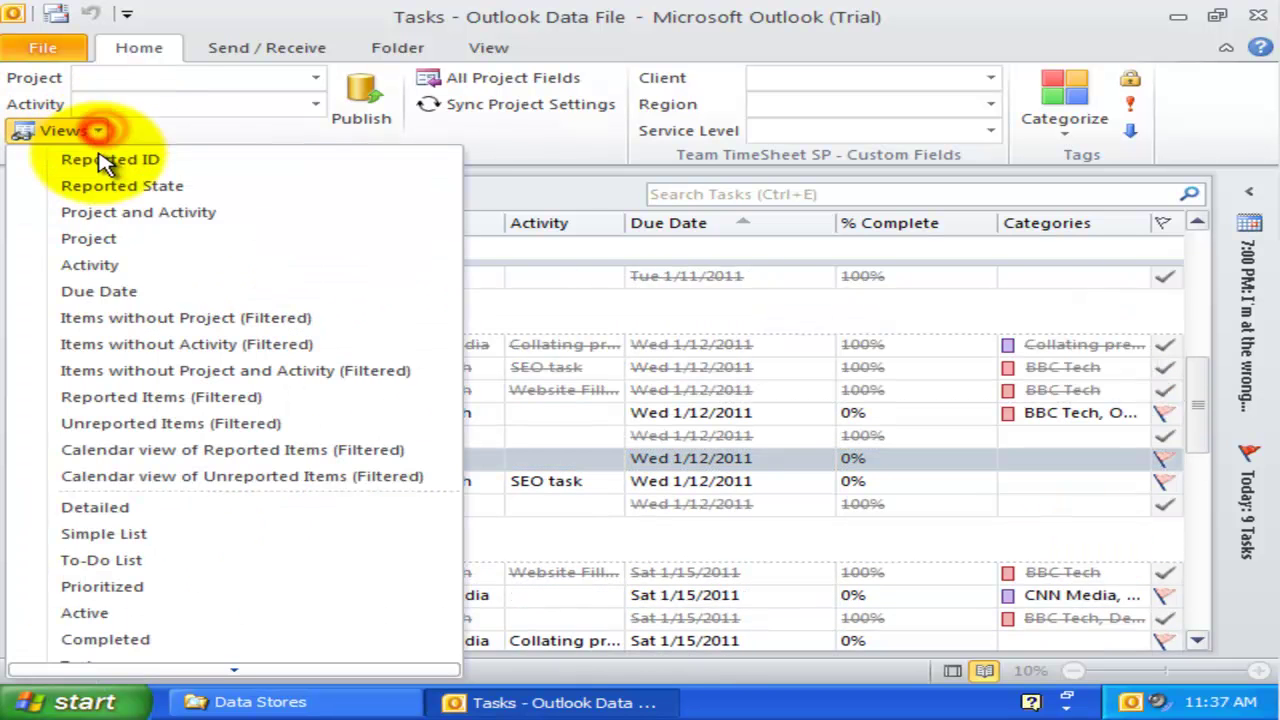
left_click(186, 318)
left_click(210, 368)
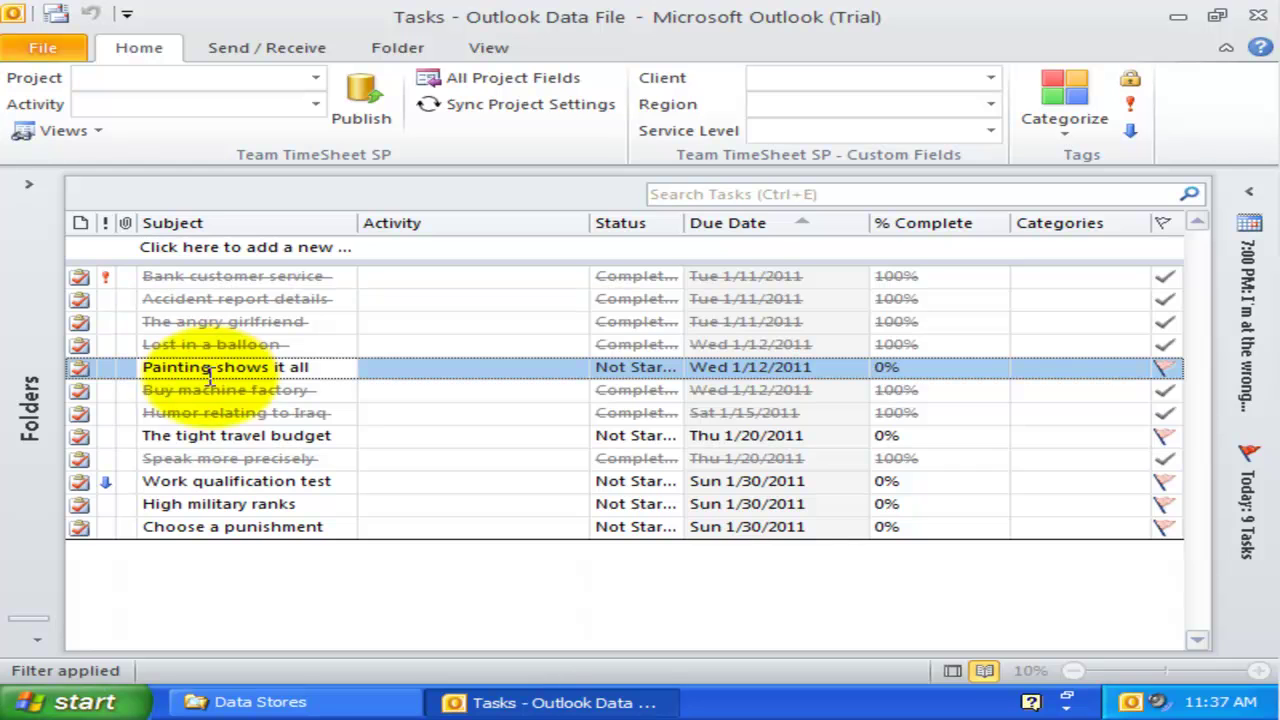
left_click(218, 437)
left_click(223, 484)
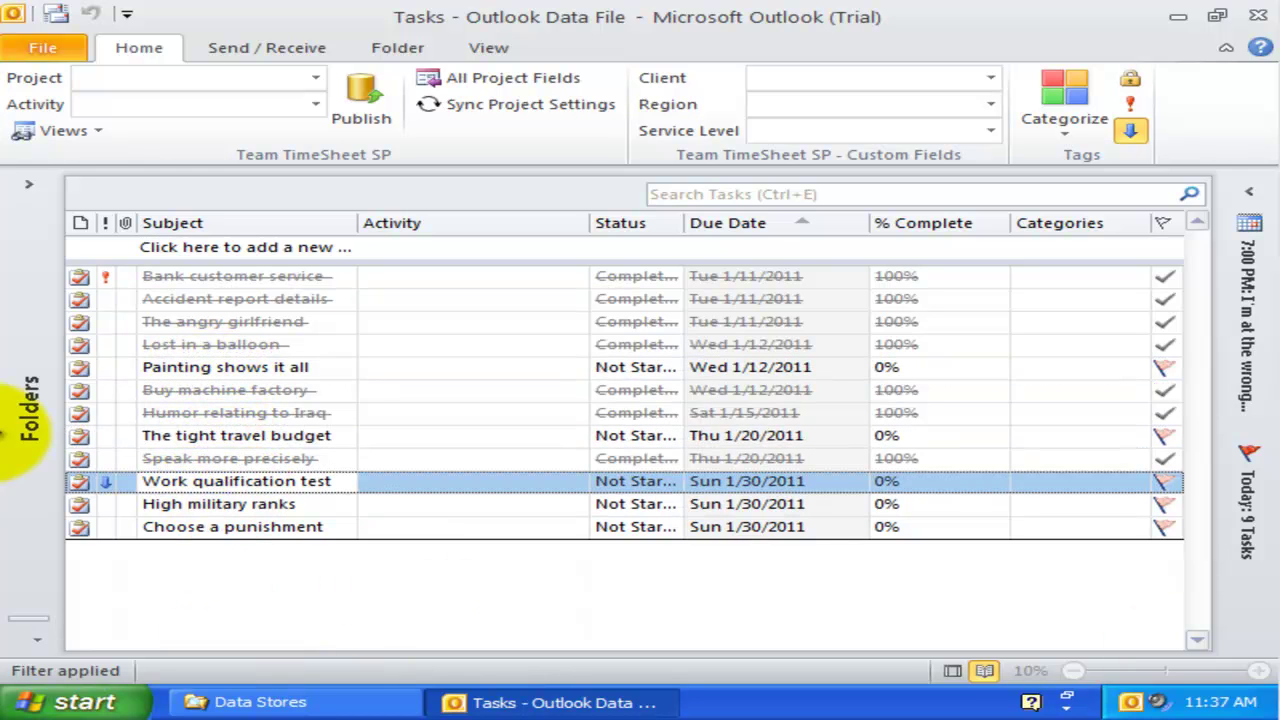
Step: Switch to Items without Activity (Filtered) and inspect Lost in a balloon and Humor relating to Iraq
left_click(55, 130)
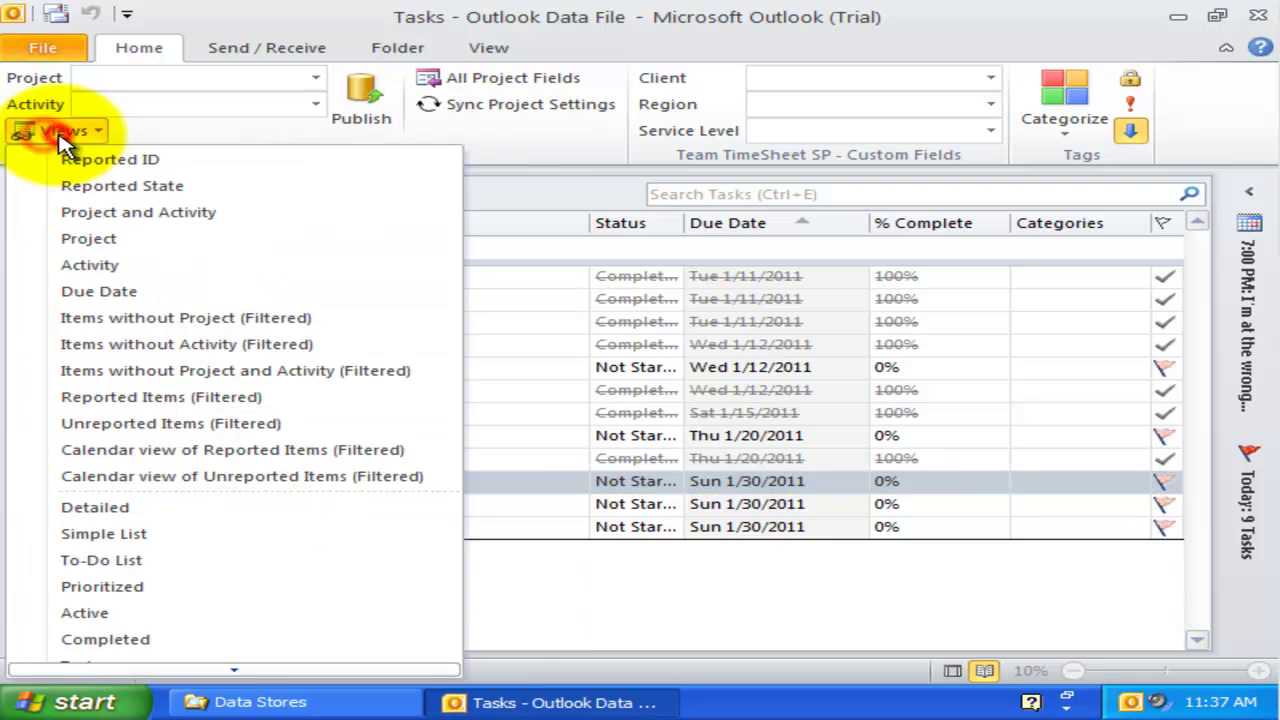
left_click(190, 345)
left_click(255, 436)
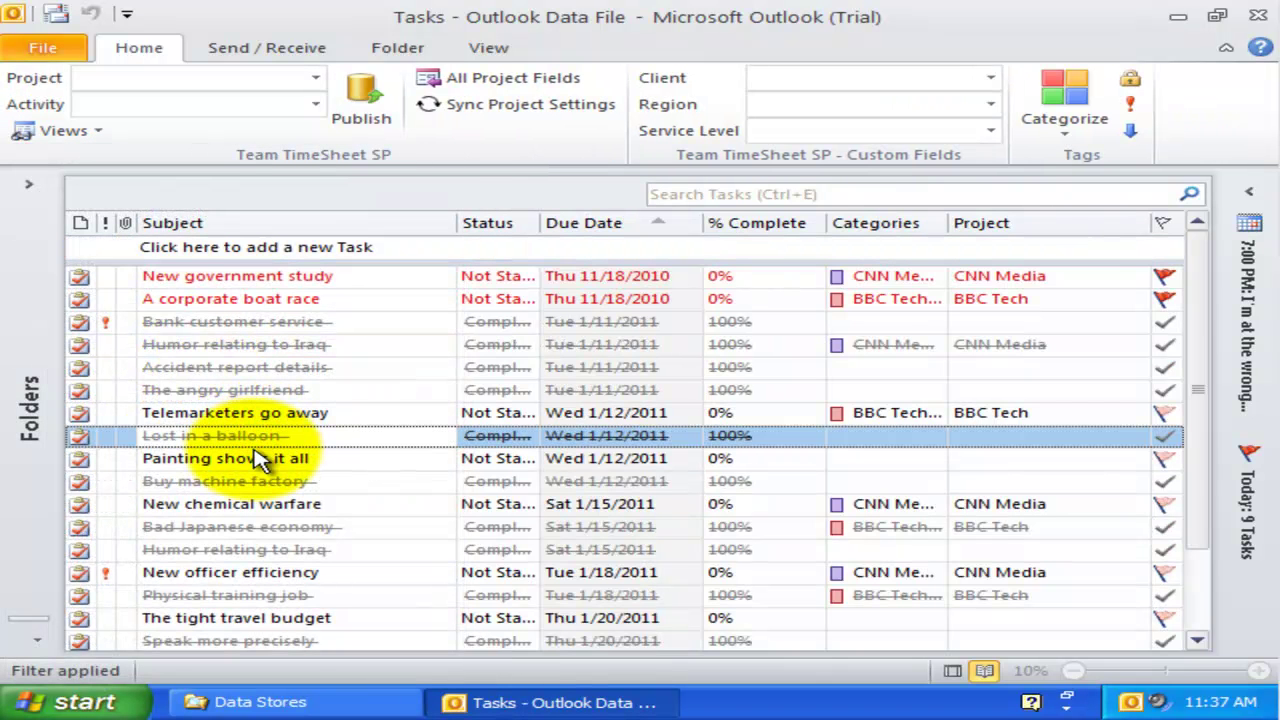
scroll(260, 458, "down", 1)
scroll(257, 458, "up", 1)
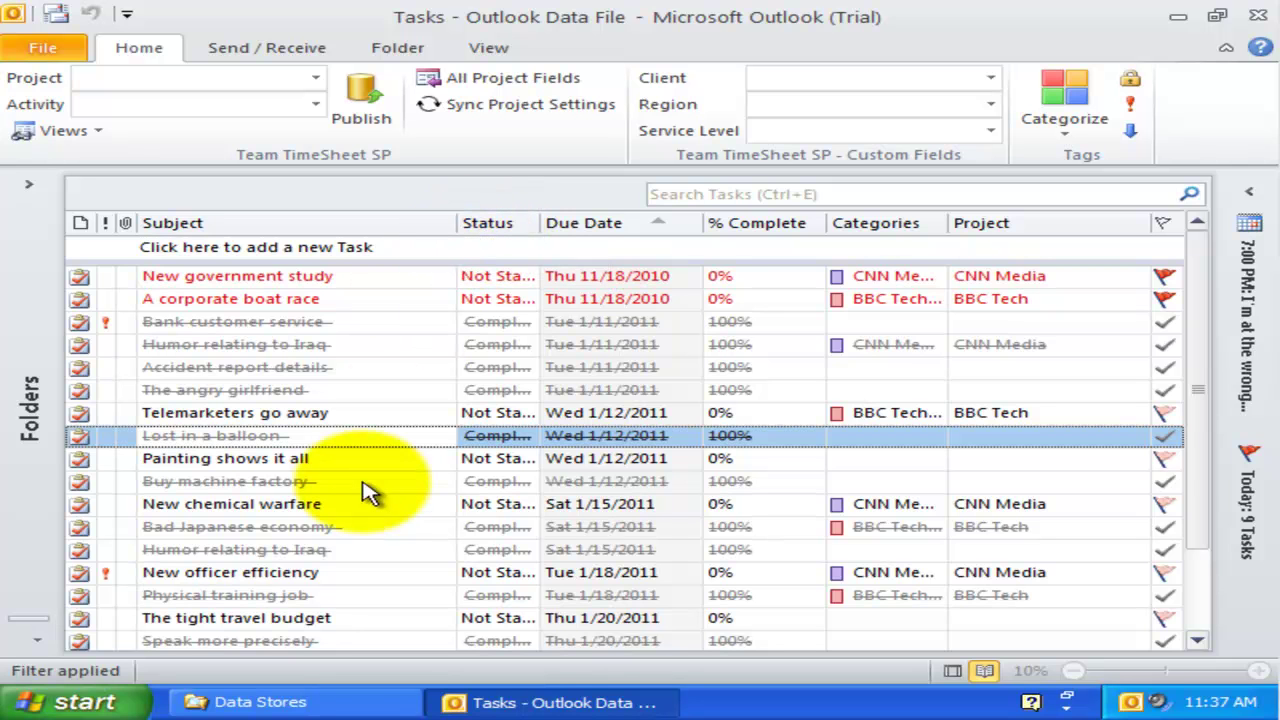
left_click(329, 549)
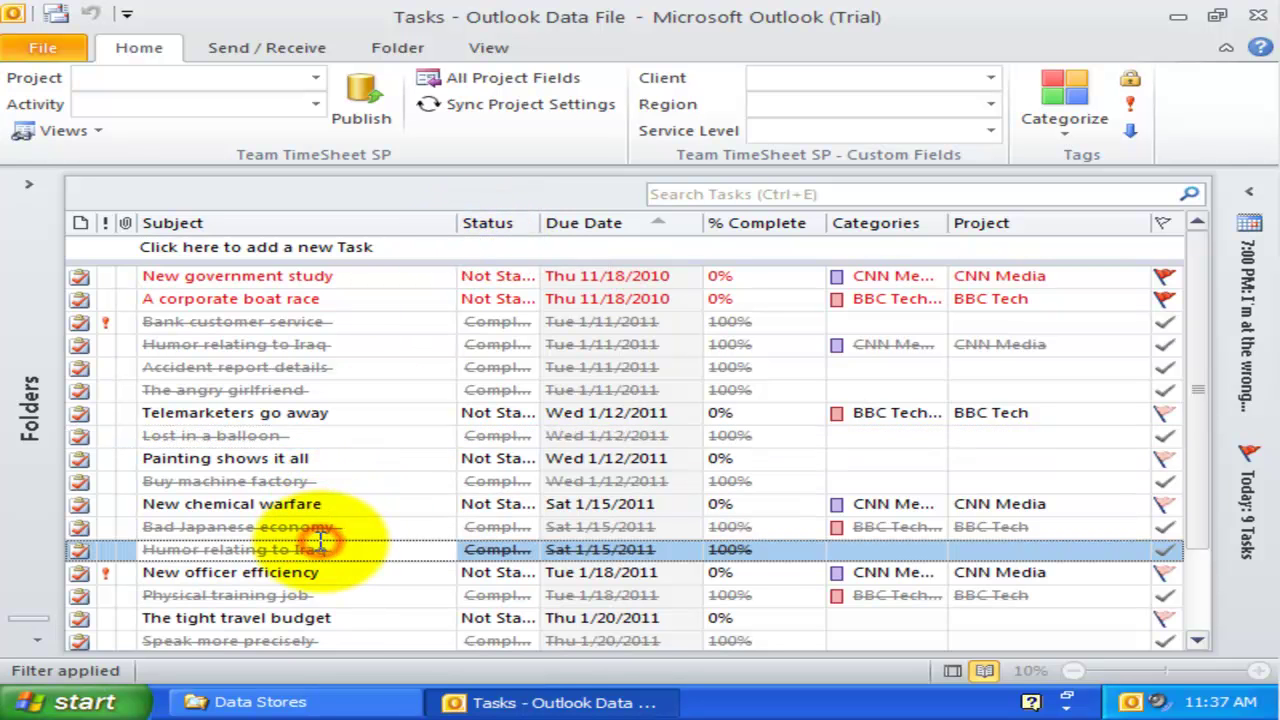
scroll(320, 540, "down", 2)
scroll(320, 540, "up", 2)
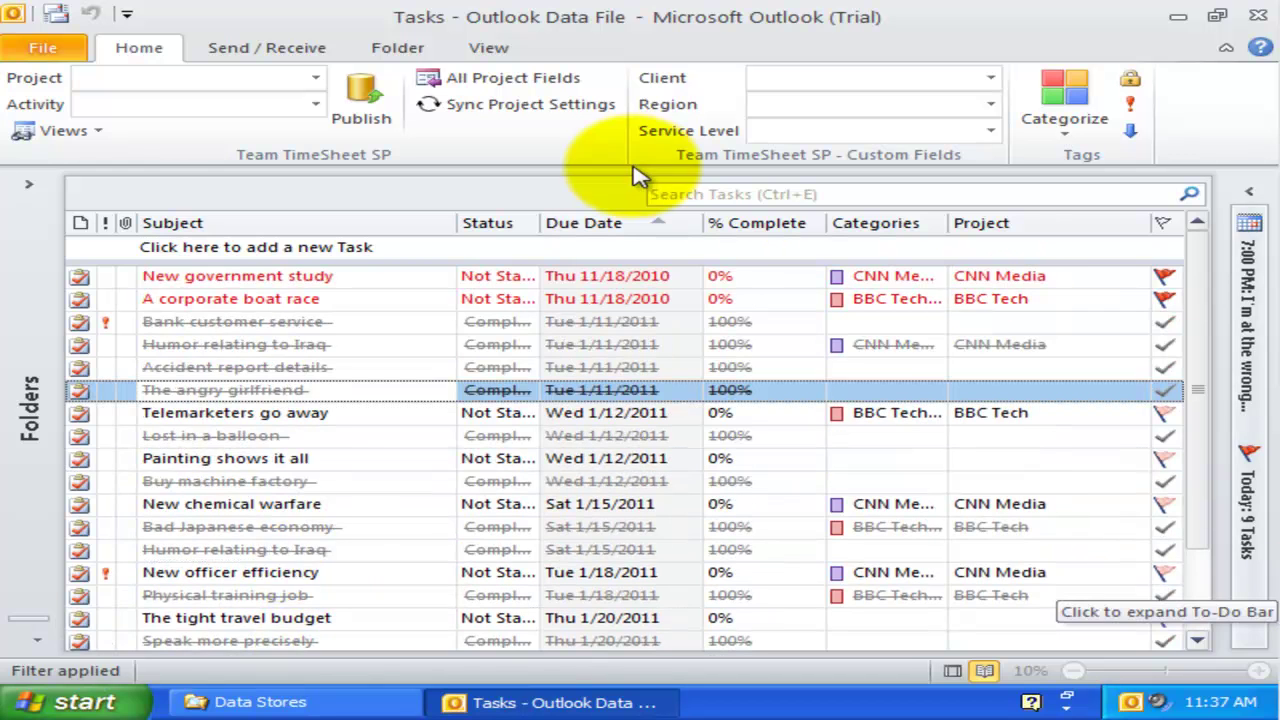
left_click(78, 131)
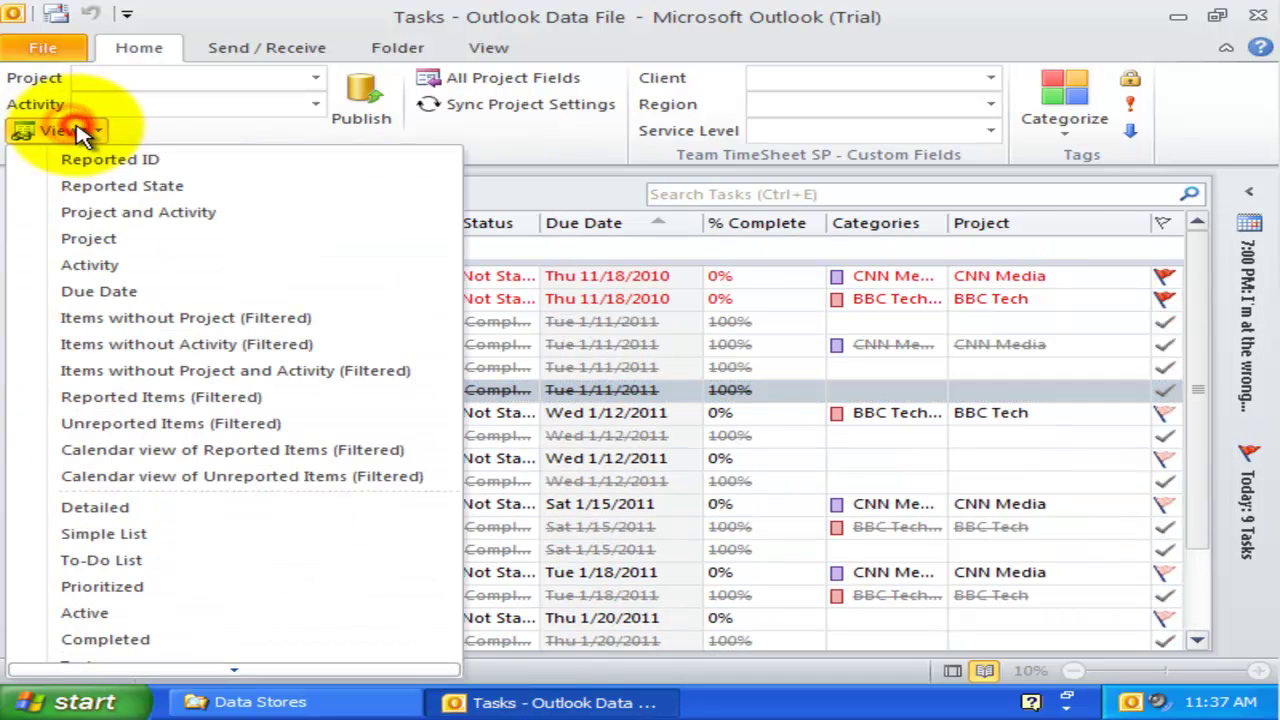
Step: Apply Items without Project and Activity (Filtered) and inspect Painting shows it all, Humor relating to Iraq, Lost in a balloon
left_click(194, 370)
left_click(240, 368)
left_click(240, 414)
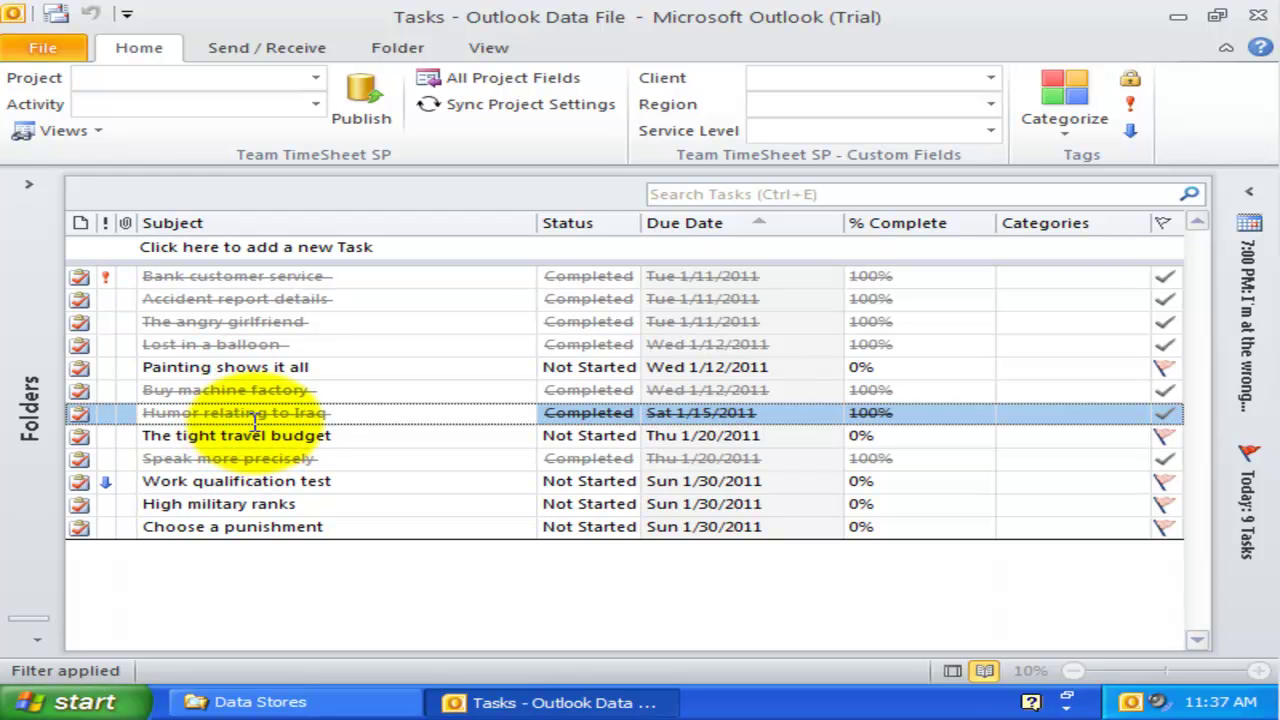
left_click(252, 344)
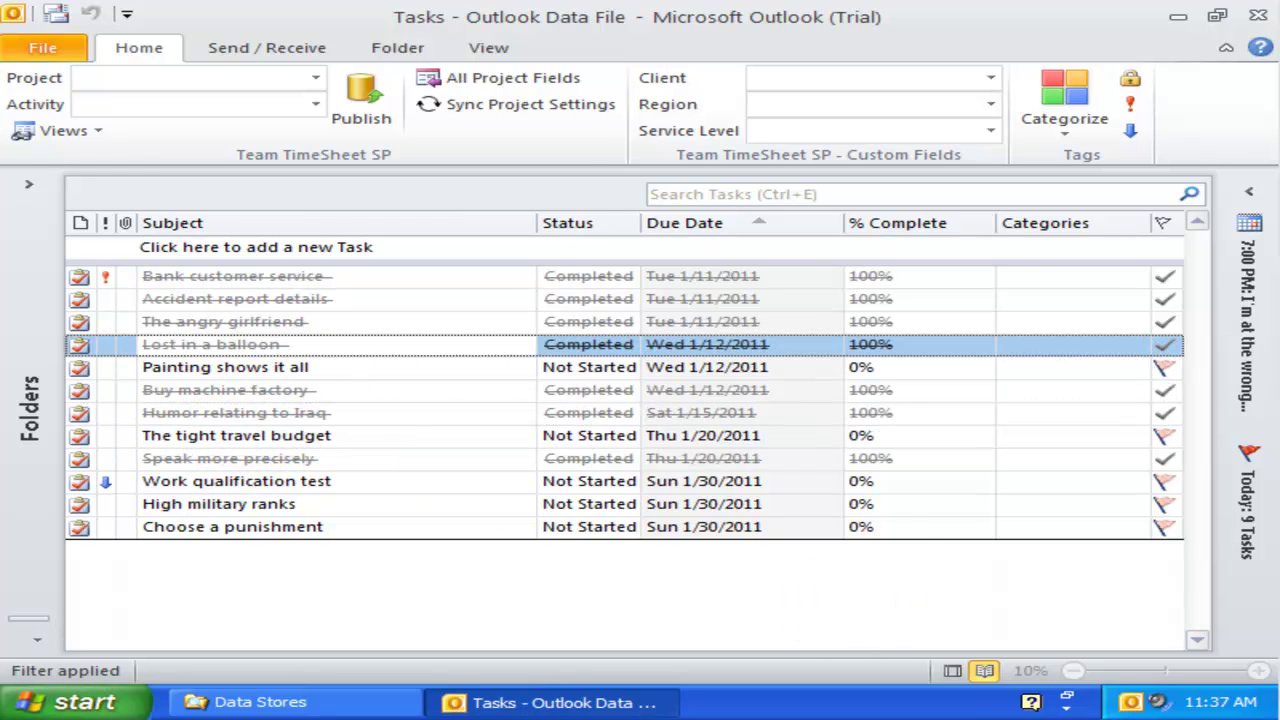
left_click(103, 134)
Step: Apply Reported Items (Filtered) and inspect reported task 6, Your job requirements
left_click(171, 409)
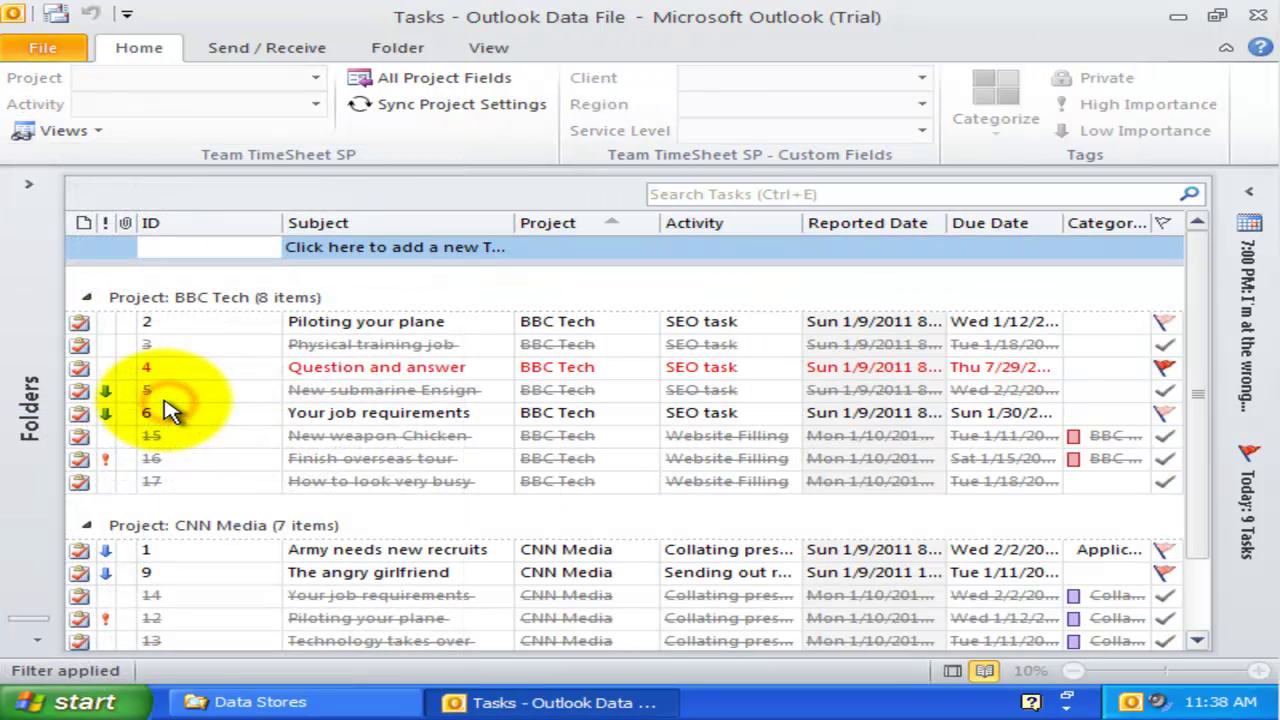
left_click(490, 412)
scroll(450, 440, "down", 1)
scroll(450, 443, "up", 1)
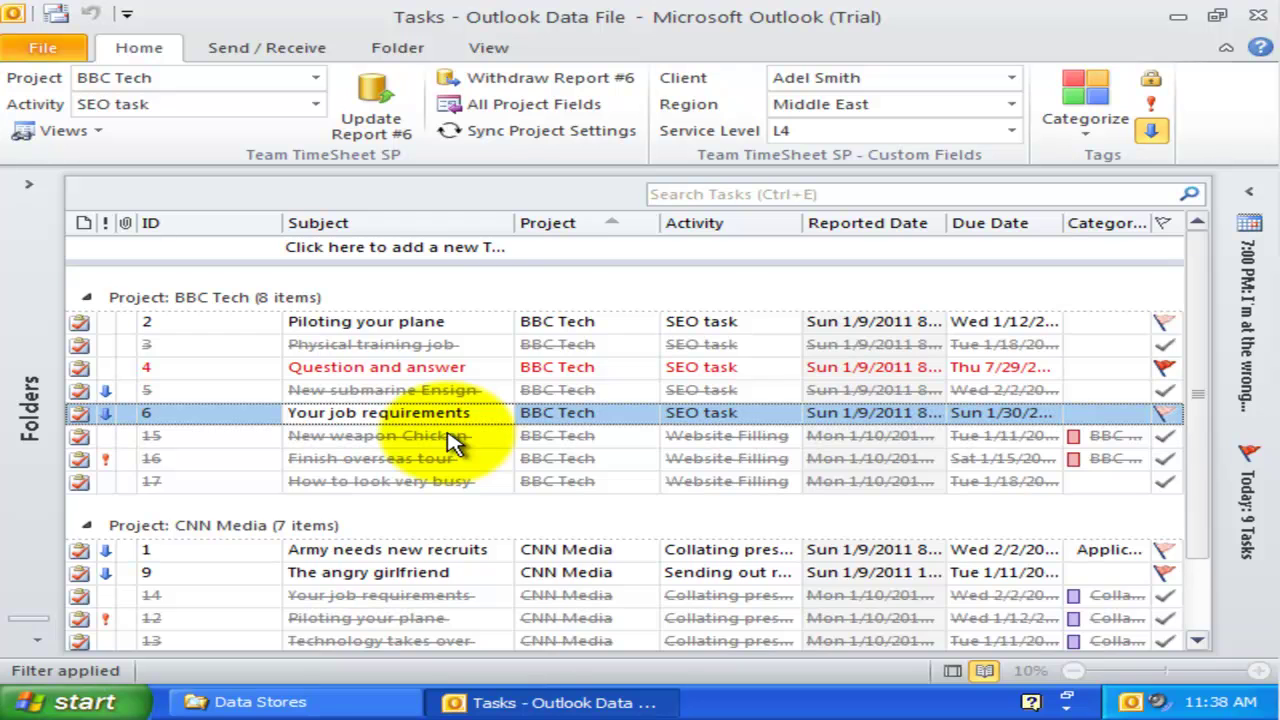
scroll(450, 443, "down", 1)
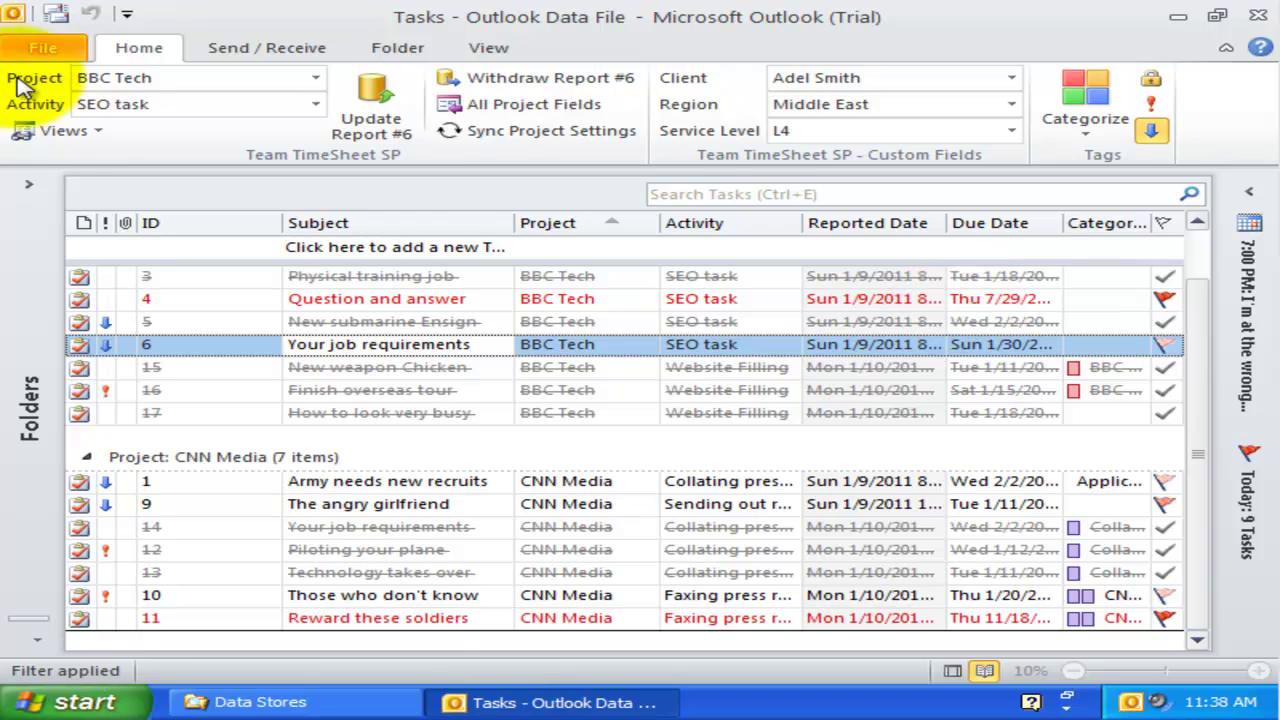
left_click(62, 132)
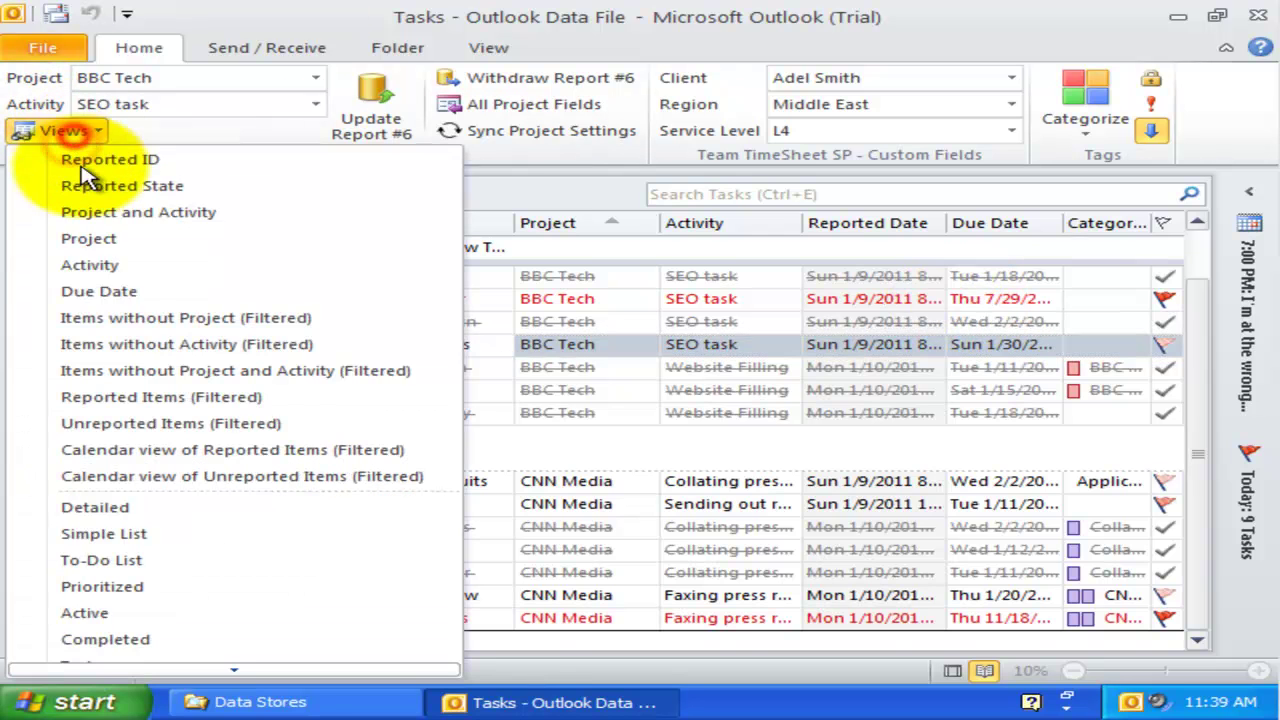
Step: Switch to the unreported tasks view and inspect the Buy machine factory task
left_click(224, 423)
left_click(282, 437)
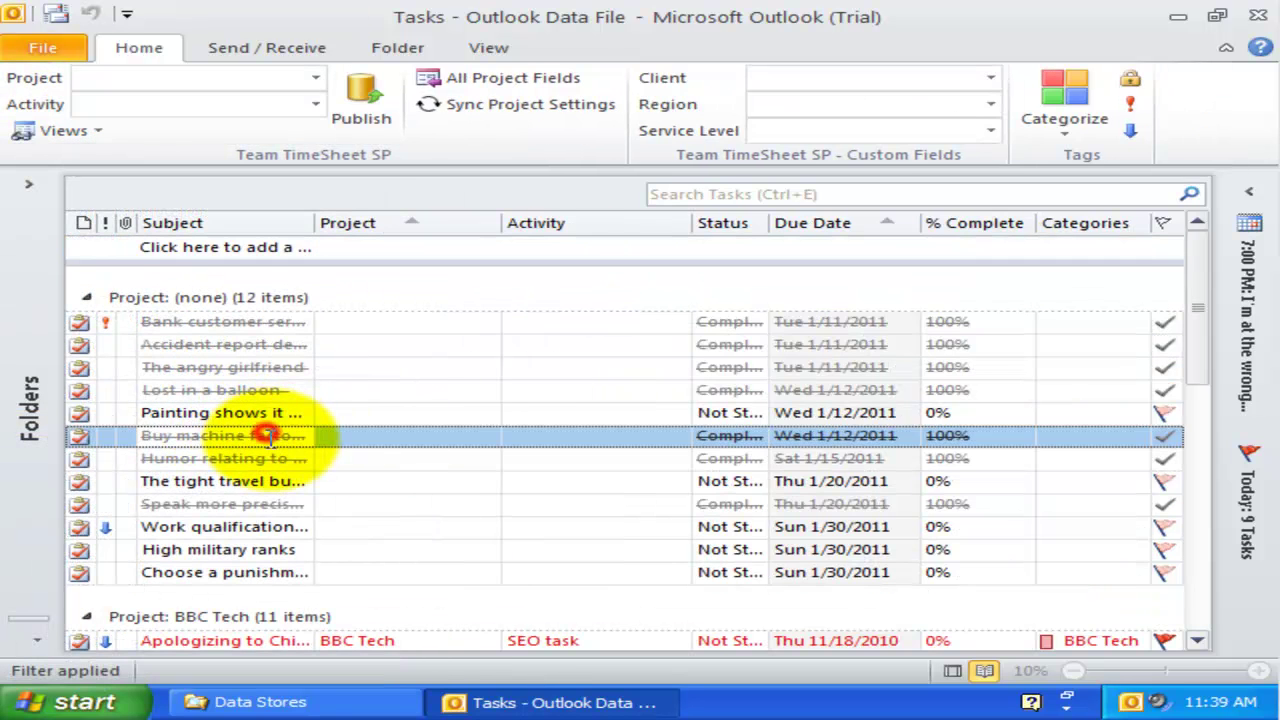
scroll(275, 445, "down", 8)
scroll(277, 447, "up", 1)
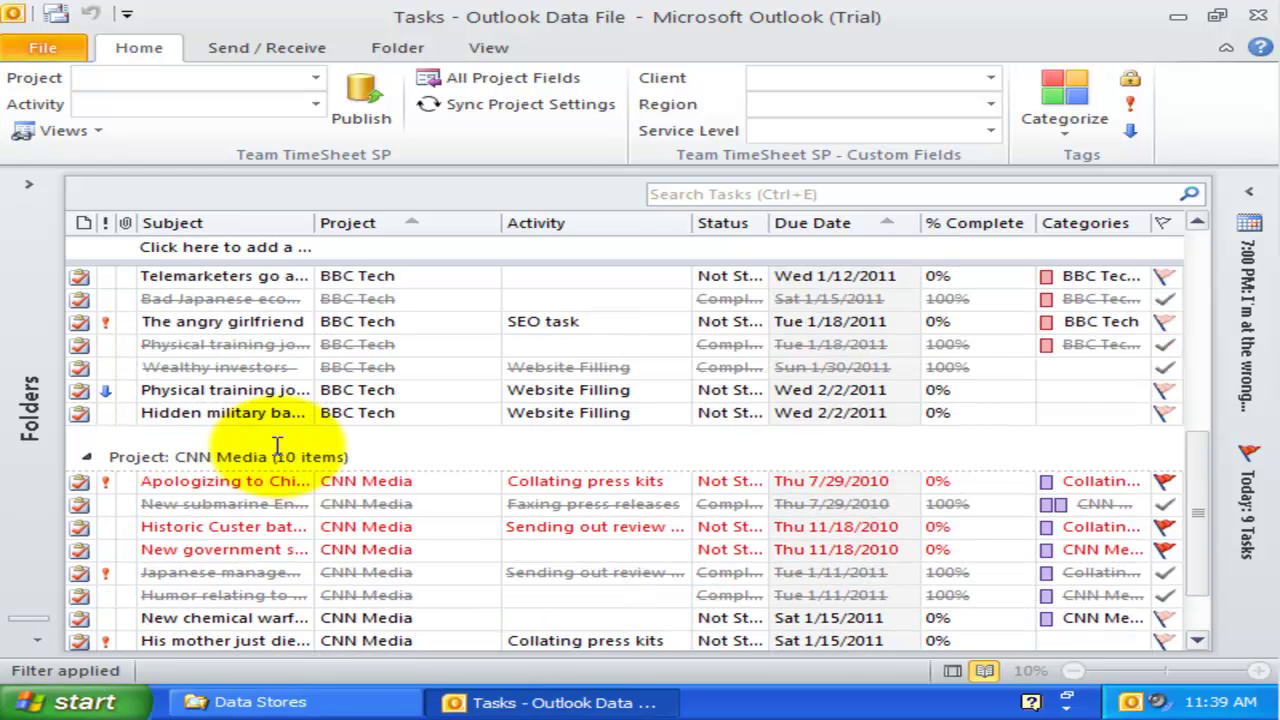
scroll(277, 447, "up", 1)
Step: Publish Wealthy investors and the two BBC Tech tasks below it to SharePoint
left_click(250, 437)
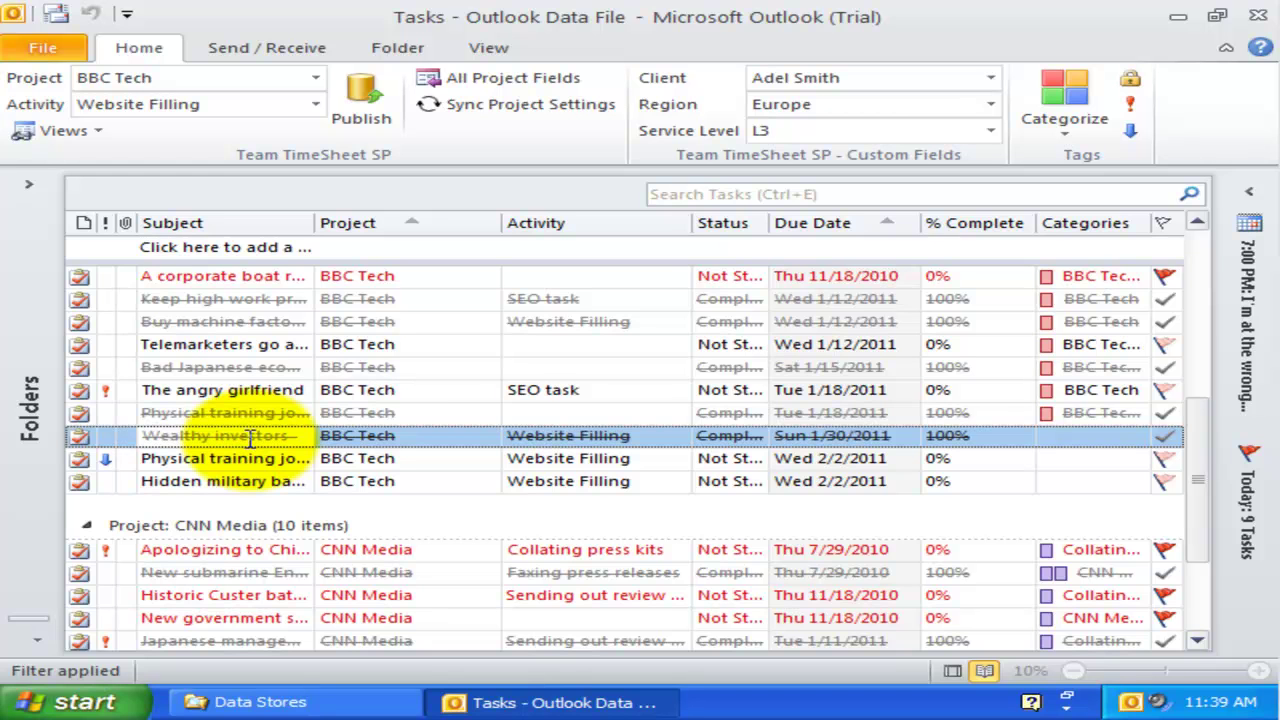
key("shift+Down")
key("shift+Down")
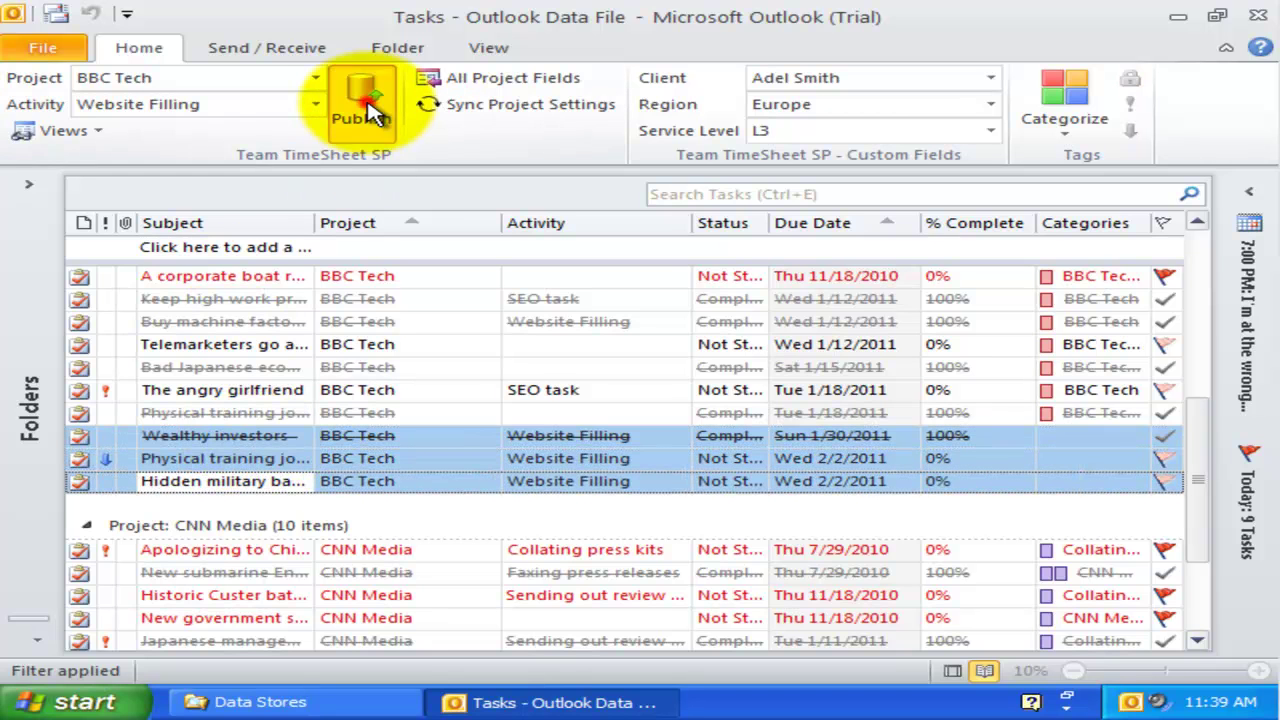
left_click(373, 113)
left_click(547, 422)
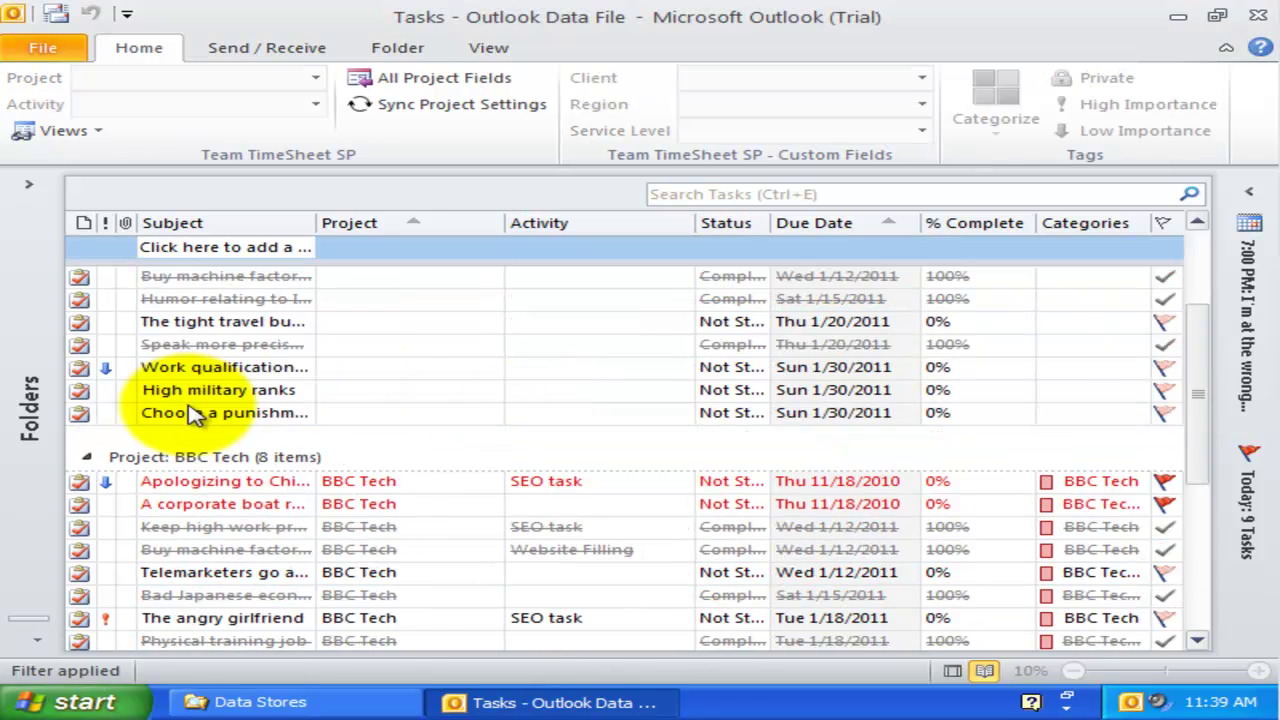
Step: Open the Calendar with the folder pane collapsed and apply Calendar view of Reported Items (Filtered)
left_click(28, 193)
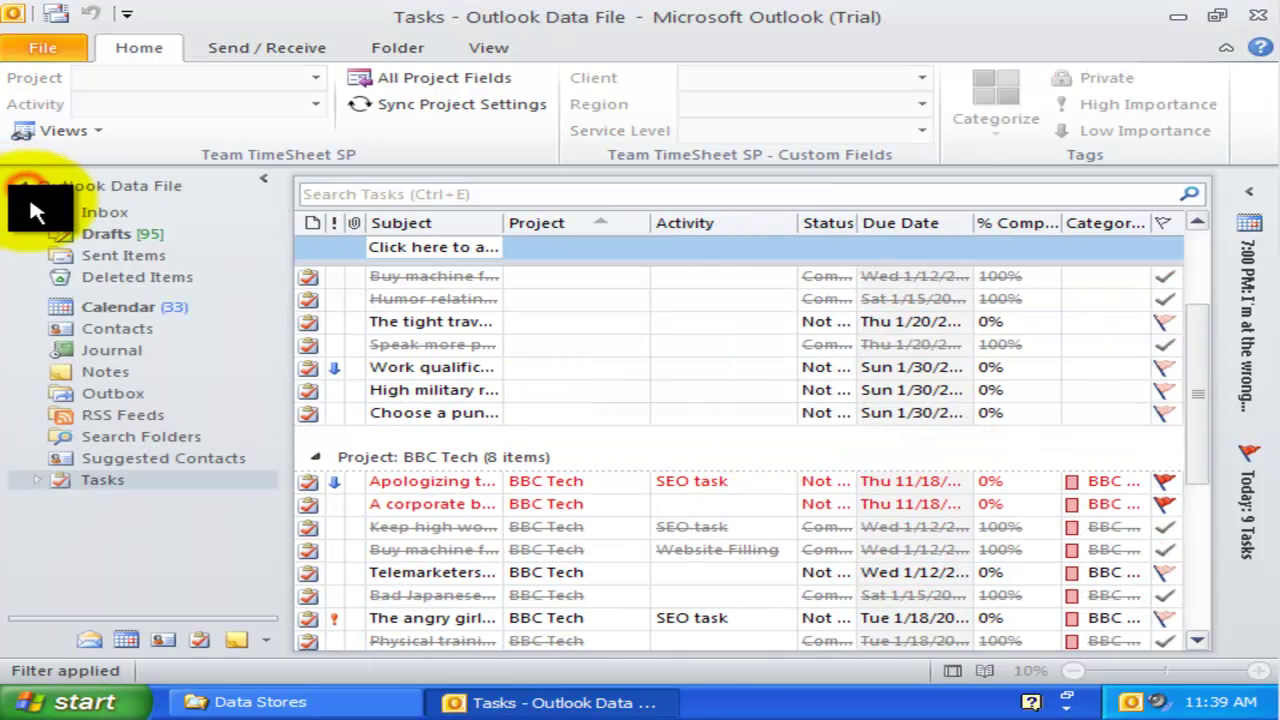
left_click(106, 305)
left_click(263, 178)
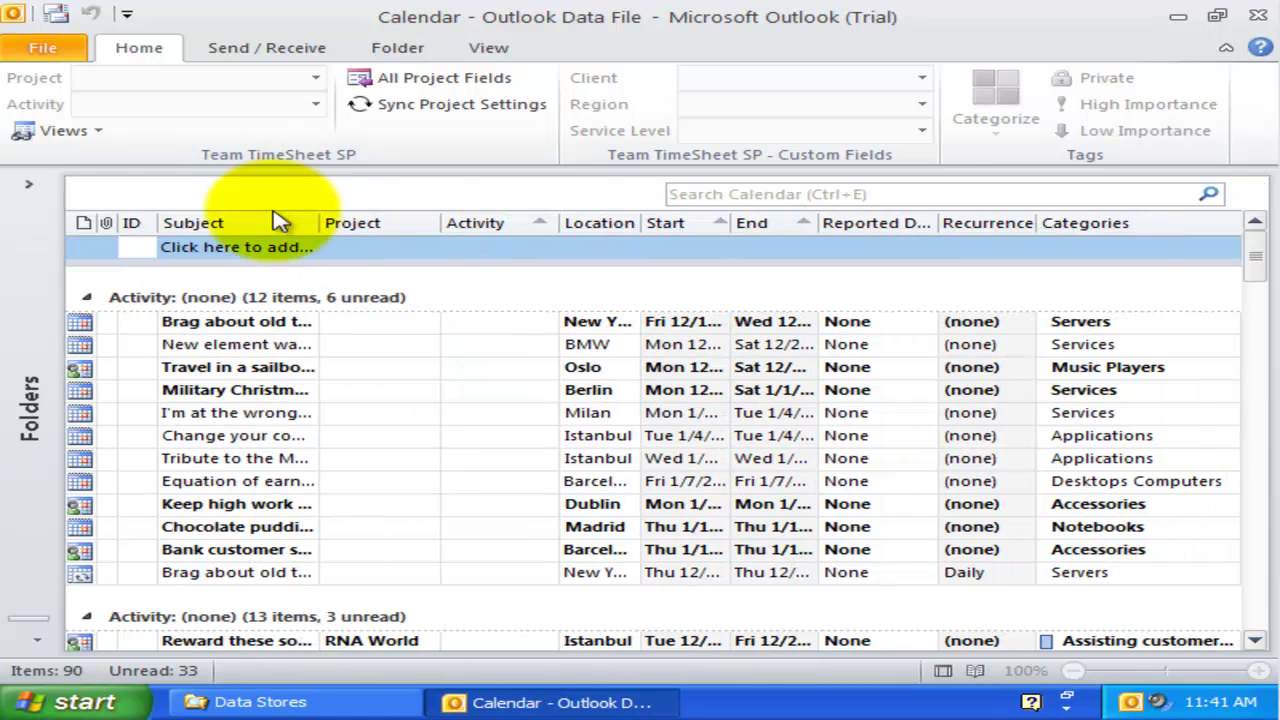
left_click(87, 128)
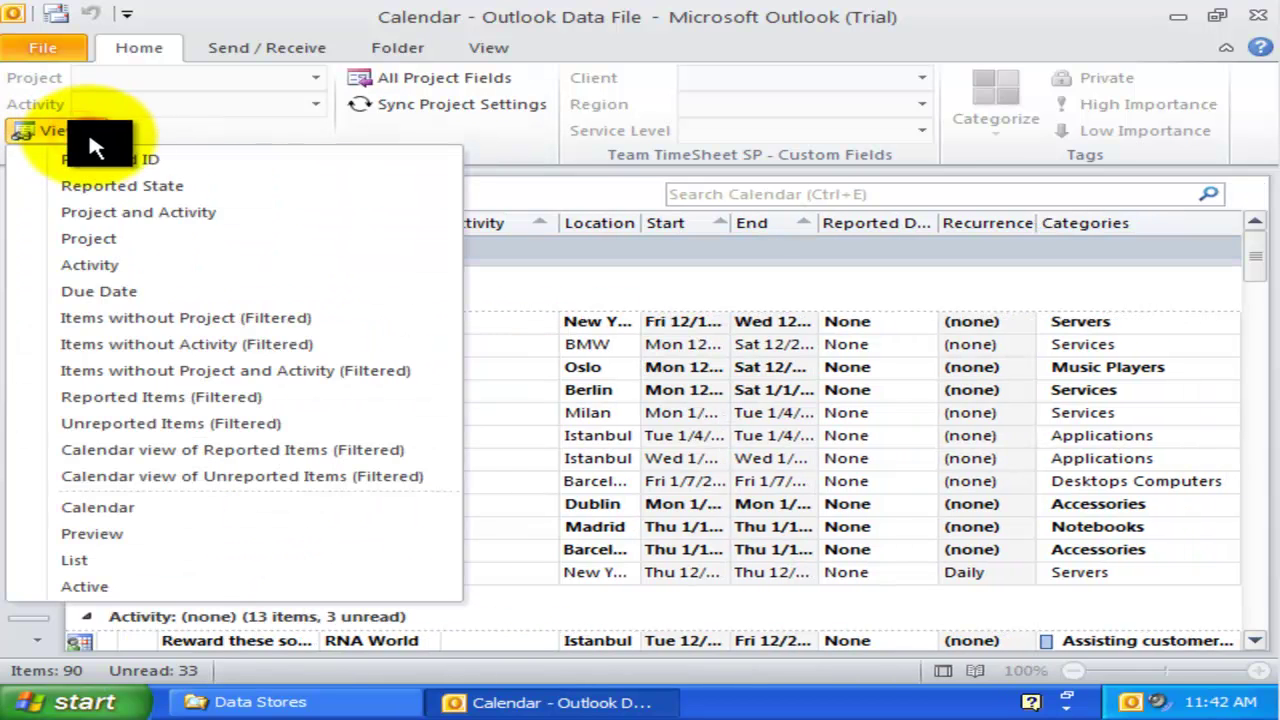
left_click(186, 449)
Step: Check project fields of Tribute to the Marines, Repairing the phone and New weapon Chicken
left_click(700, 487)
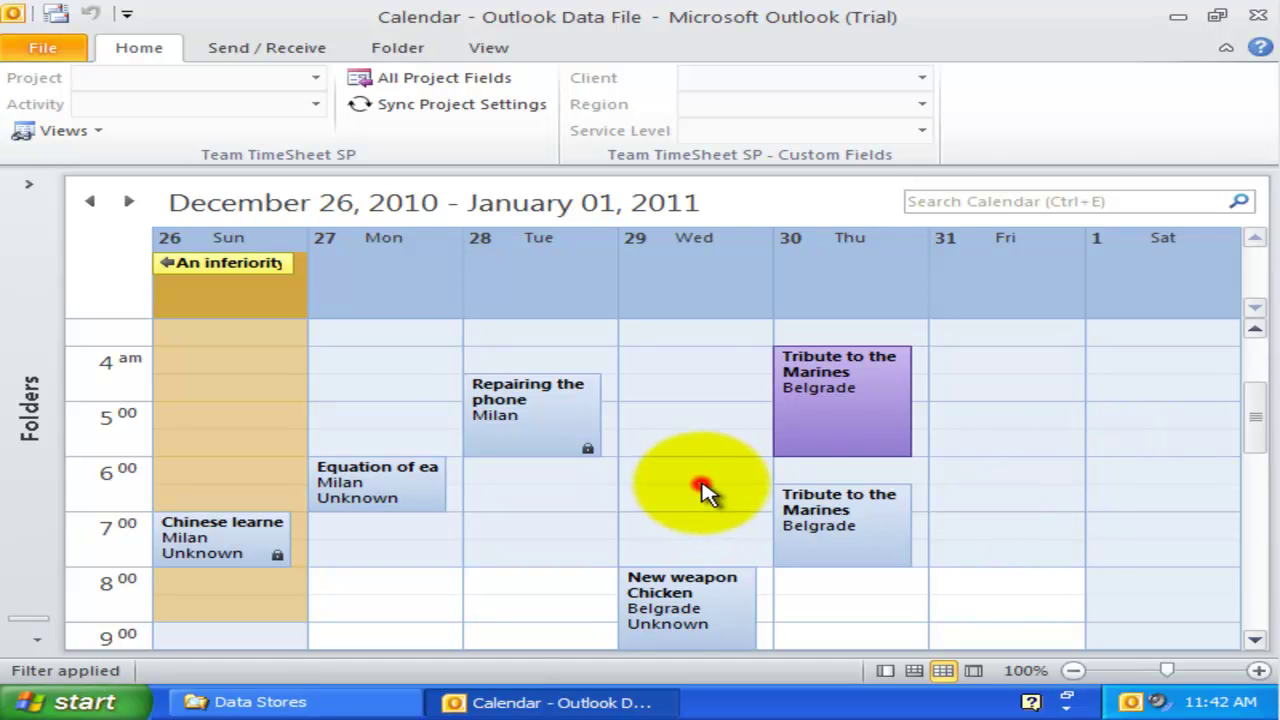
left_click(792, 414)
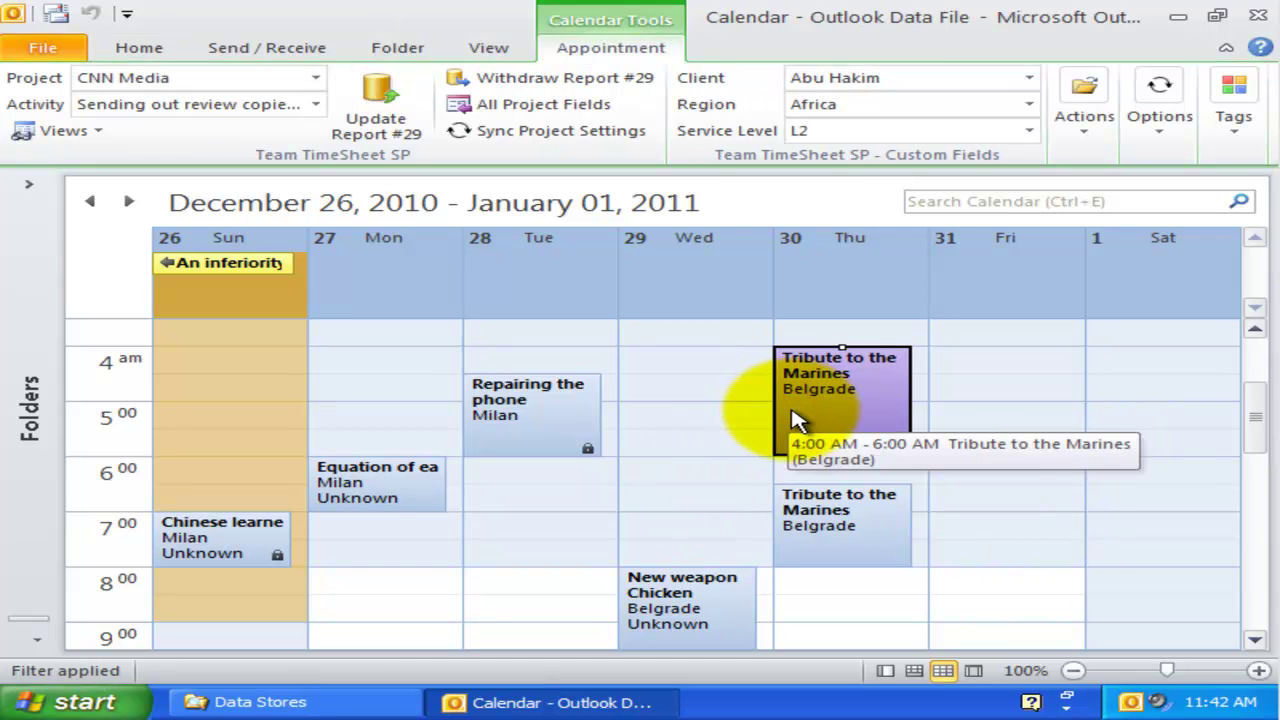
left_click(557, 416)
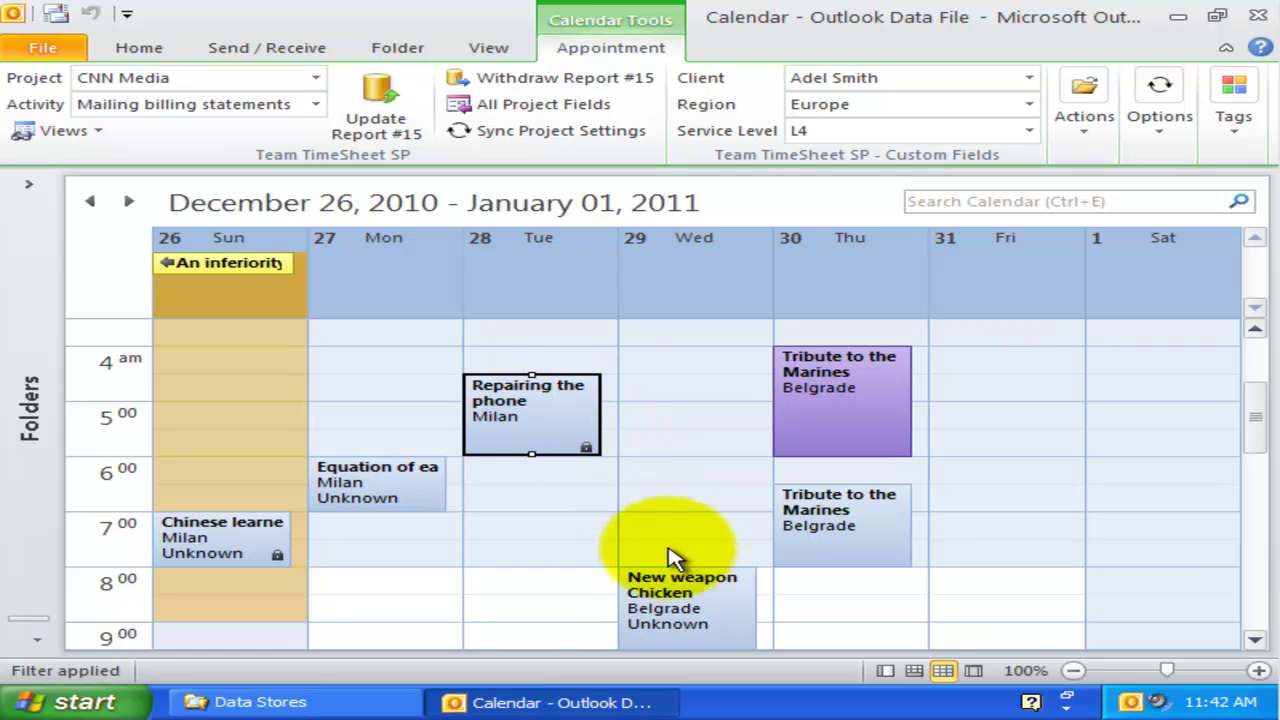
left_click(692, 602)
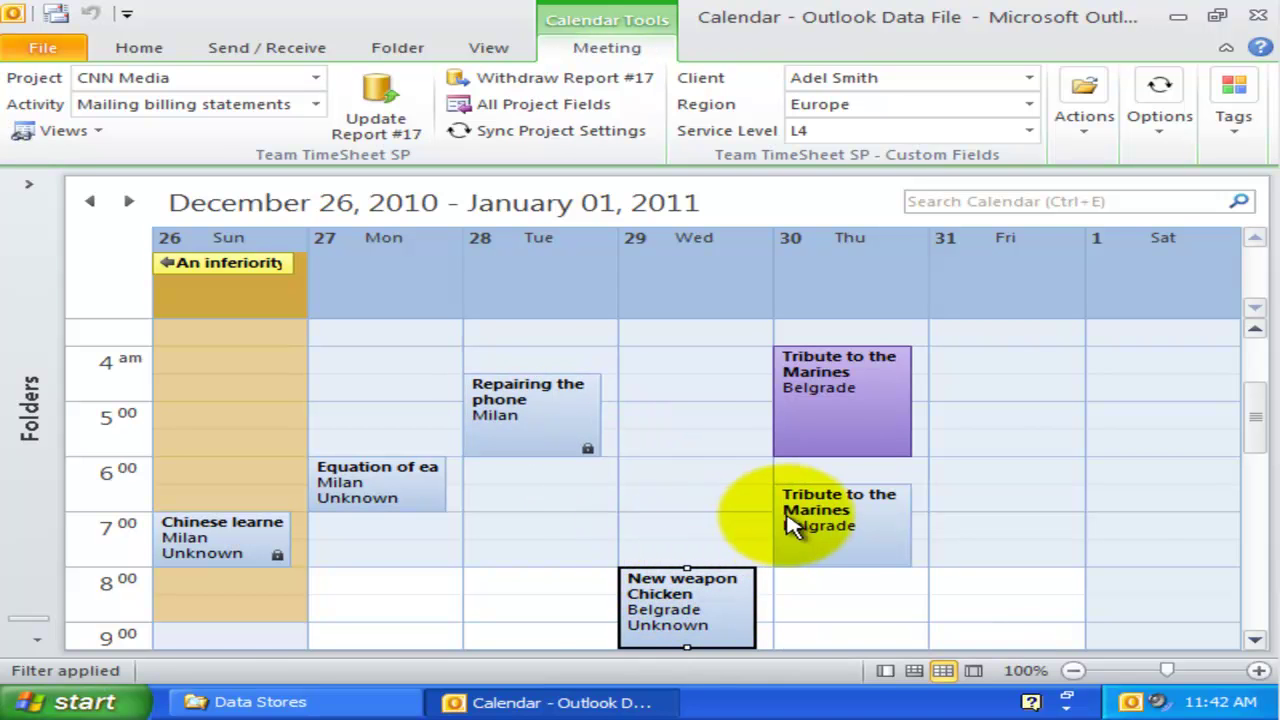
Step: Go back one week and check Talking to the general and New officer efficiency
left_click(90, 203)
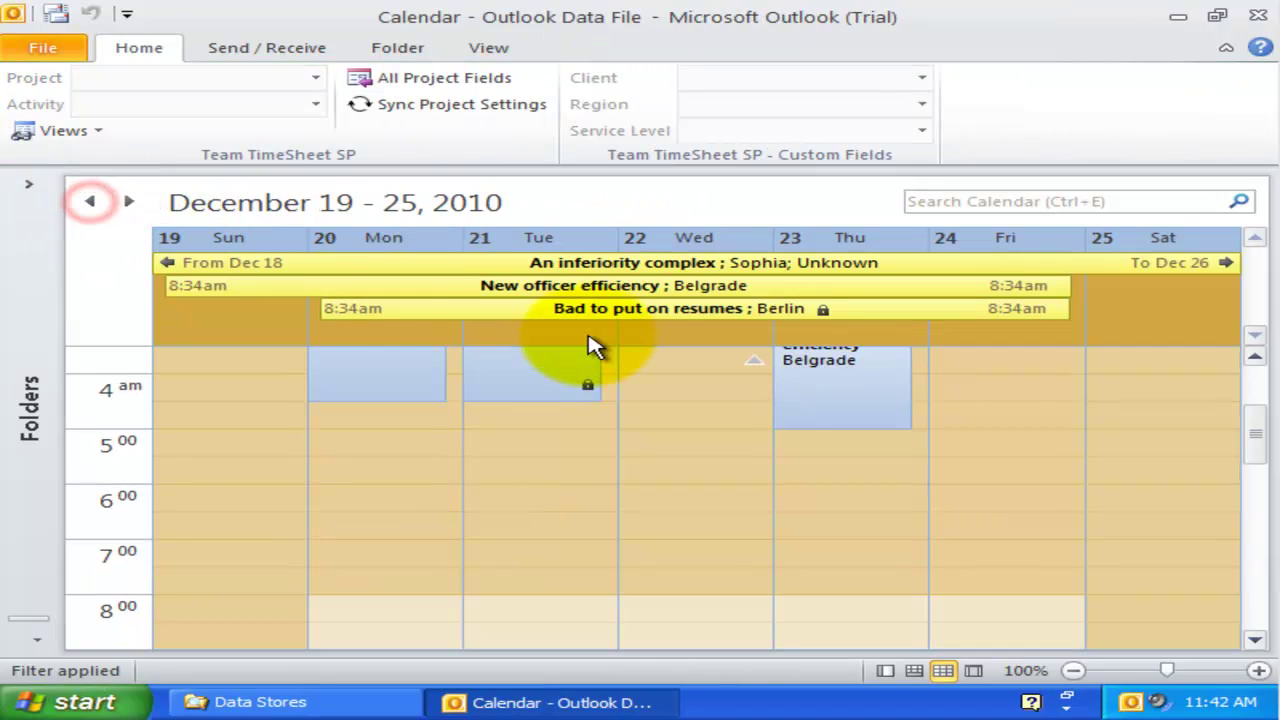
scroll(617, 363, "up", 4)
scroll(613, 366, "down", 4)
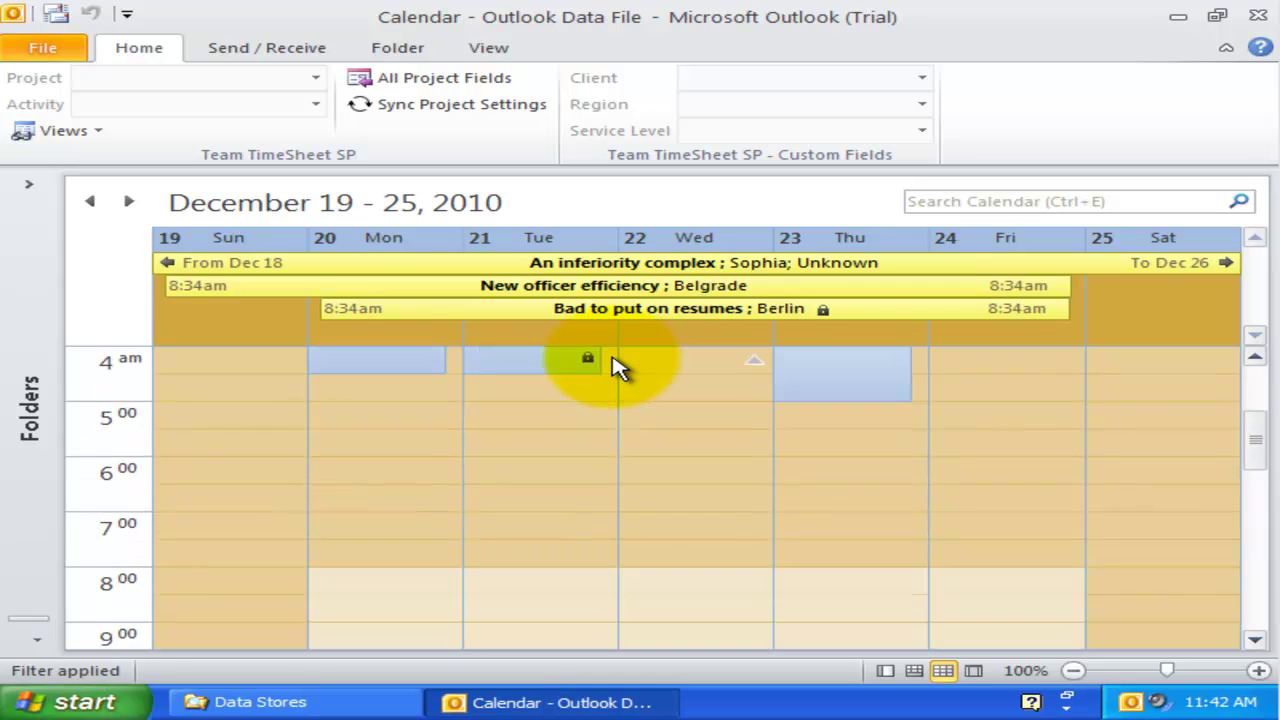
scroll(571, 402, "up", 3)
left_click(675, 395)
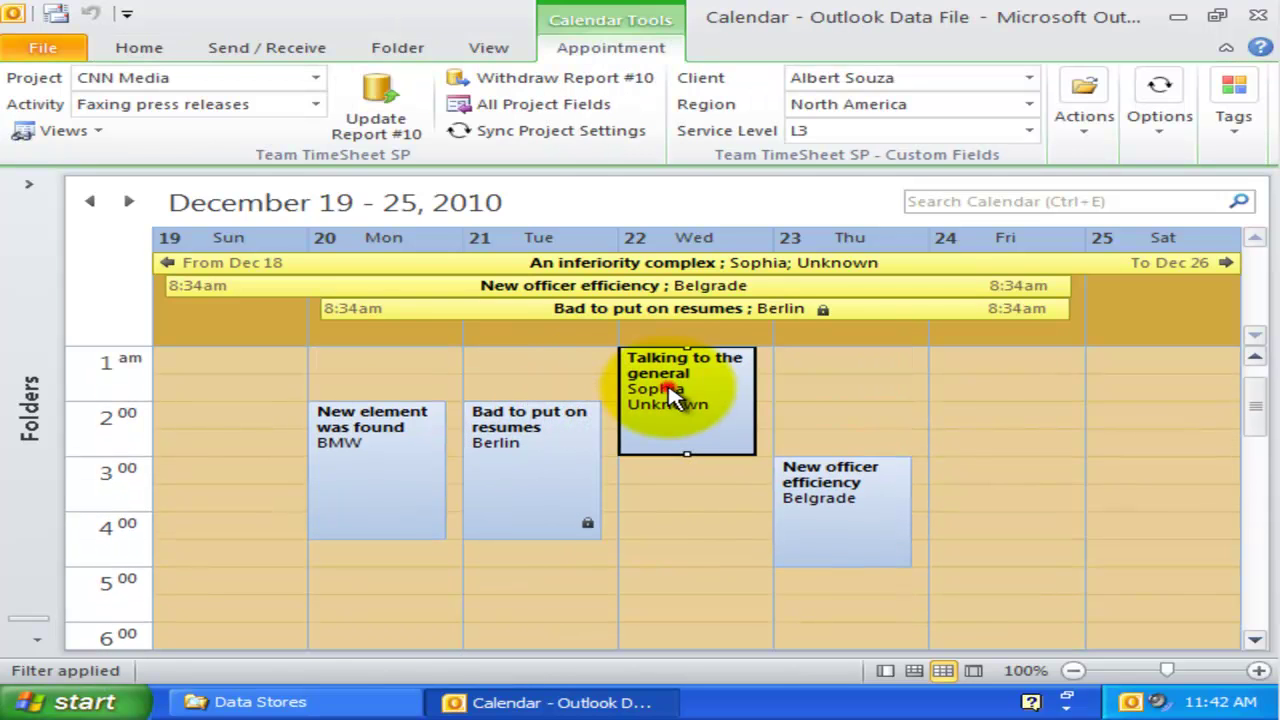
left_click(836, 508)
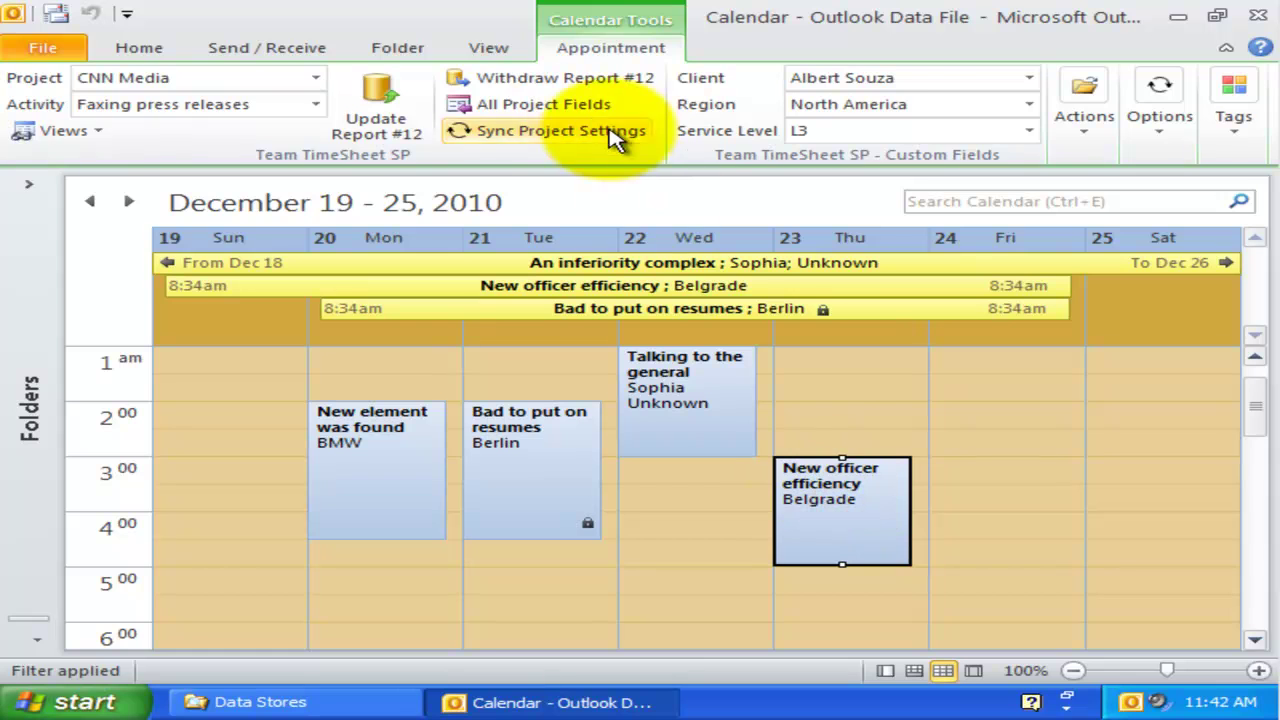
Step: Switch the calendar to month layout, then back to week layout for January 2–8, 2011
left_click(489, 48)
left_click(418, 112)
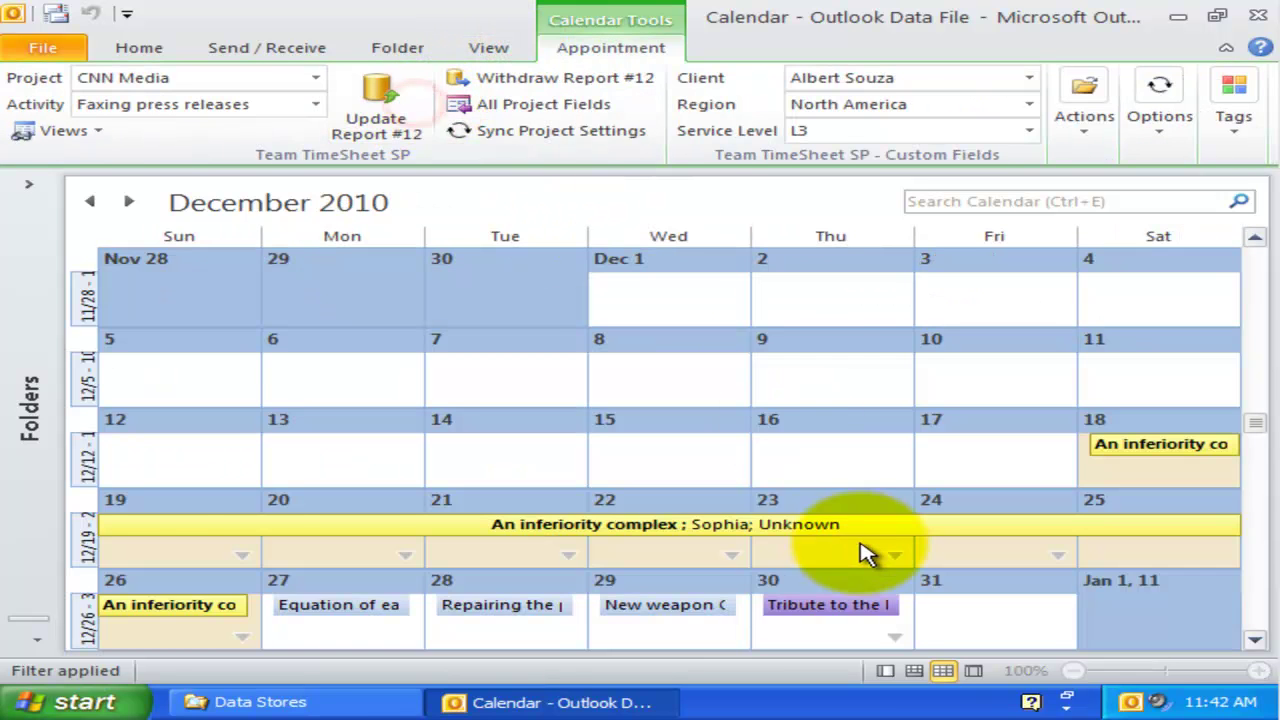
scroll(860, 545, "down", 2)
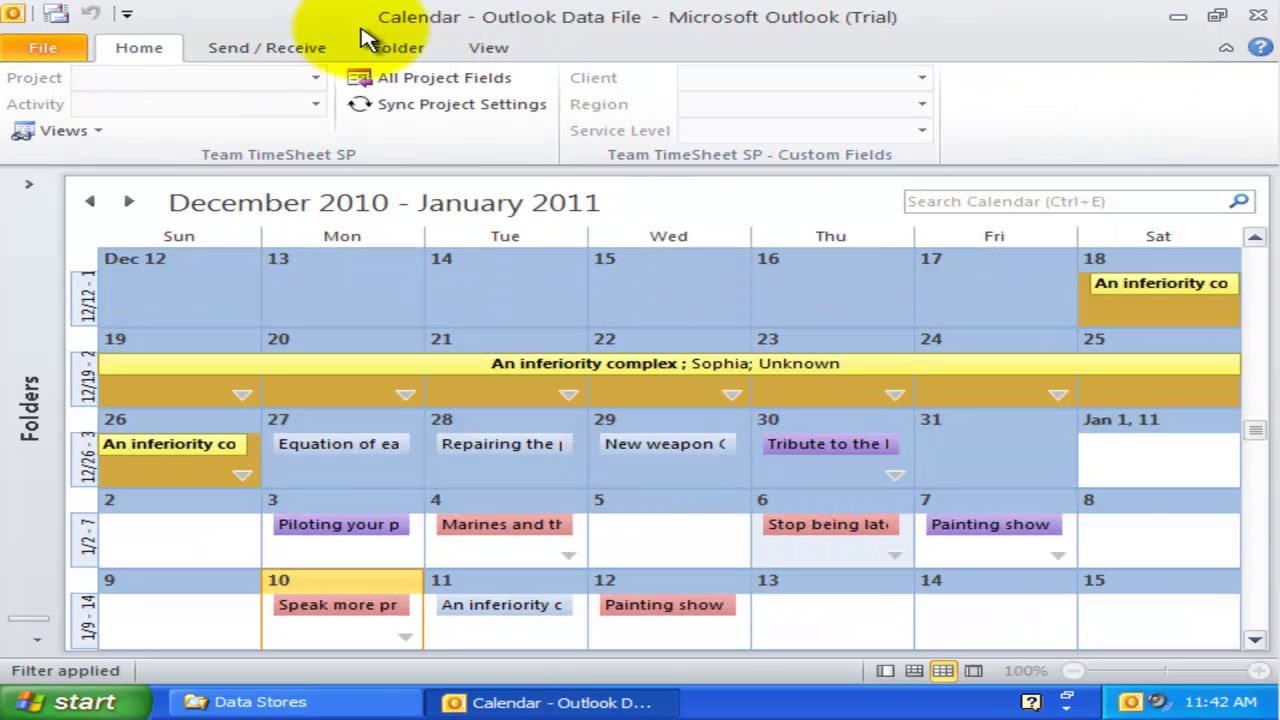
left_click(474, 48)
left_click(350, 105)
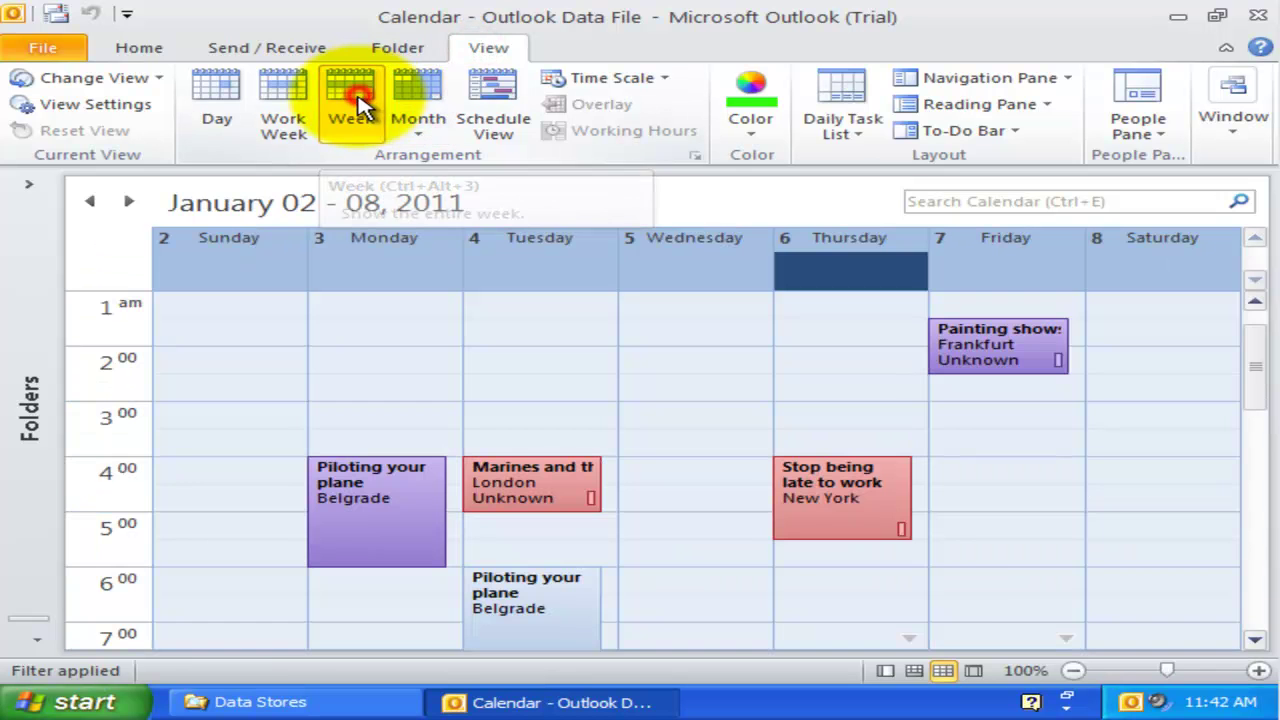
scroll(937, 586, "down", 2)
scroll(940, 585, "up", 2)
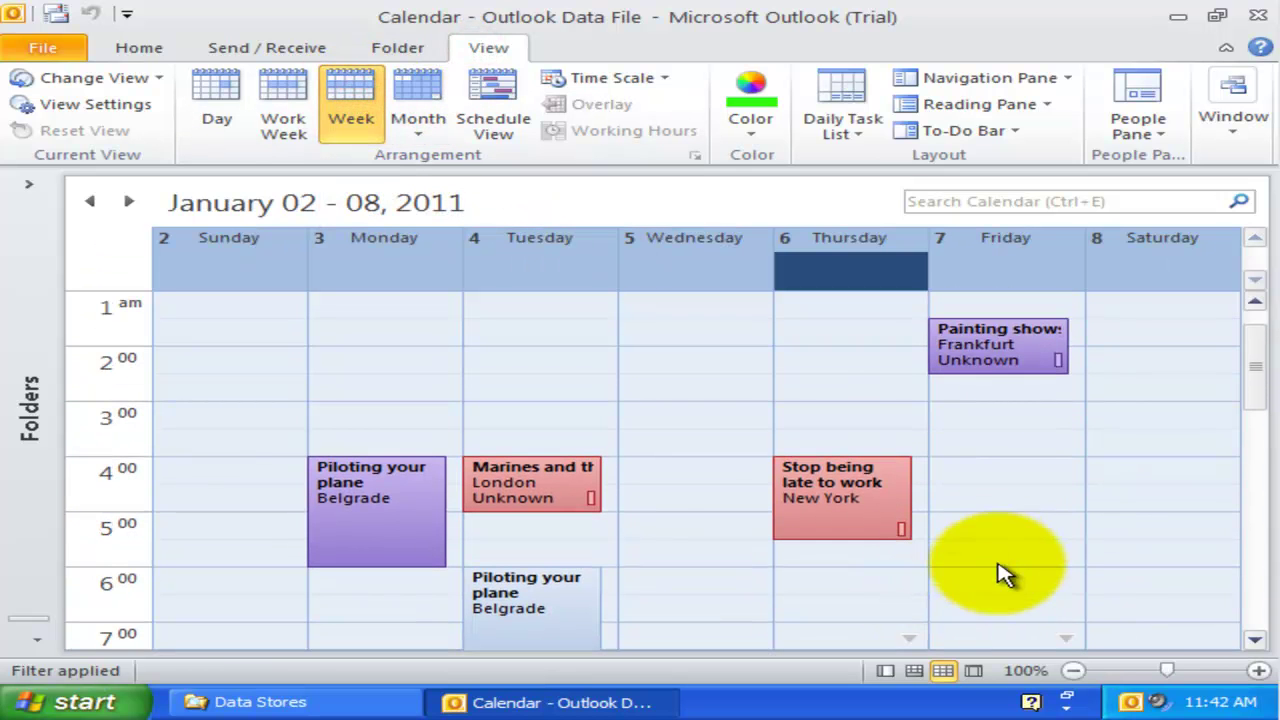
left_click(132, 50)
Step: Apply Calendar view of Unreported Items (Filtered) and check the week's appointments' project fields
left_click(98, 132)
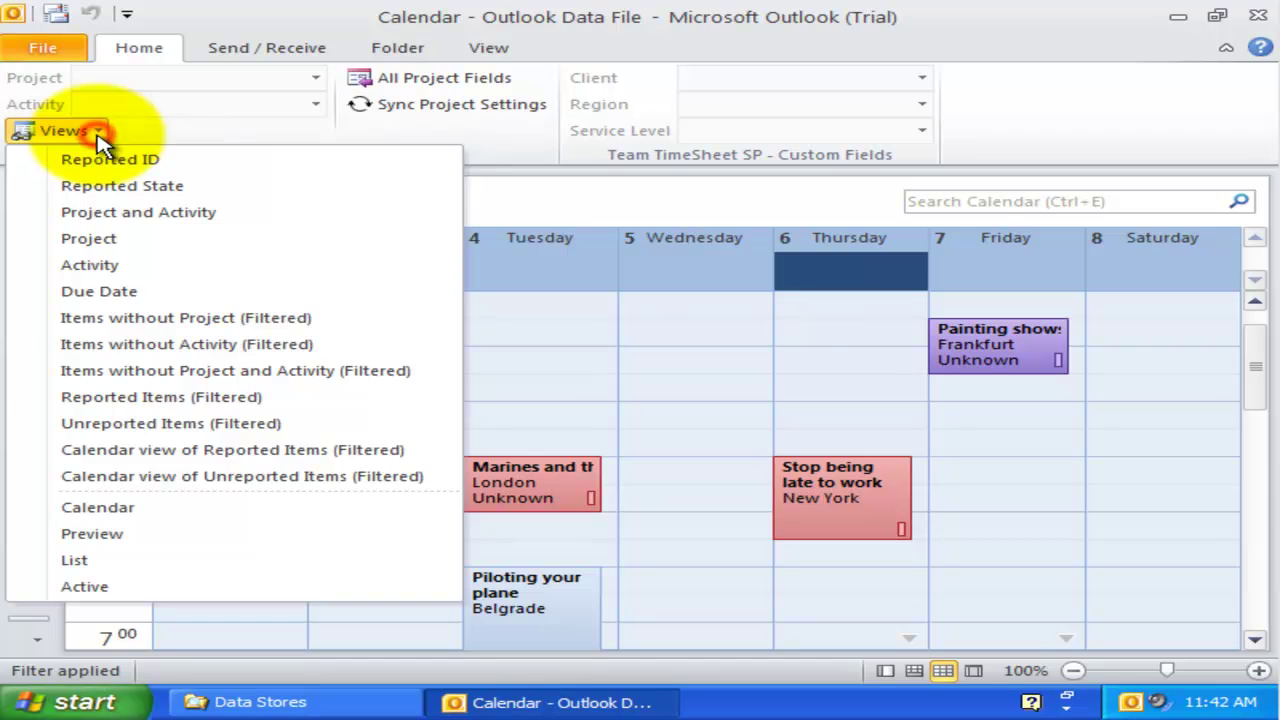
left_click(185, 478)
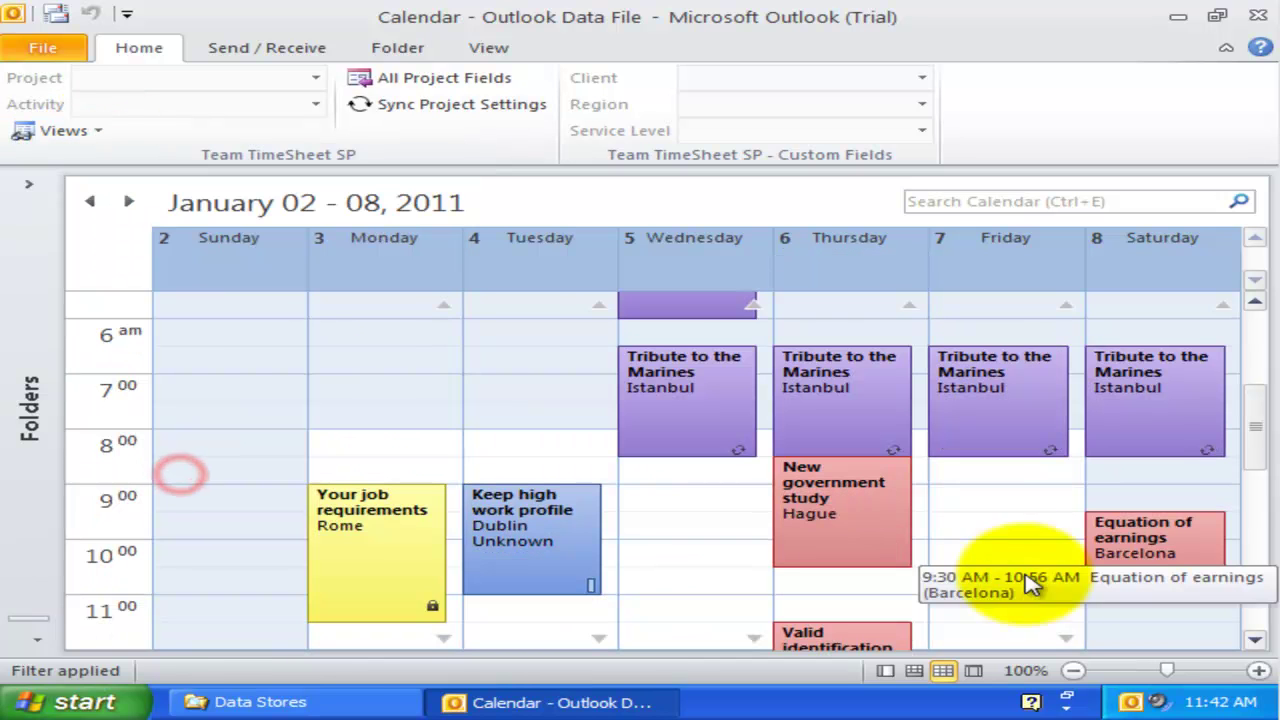
left_click(508, 390)
left_click(643, 393)
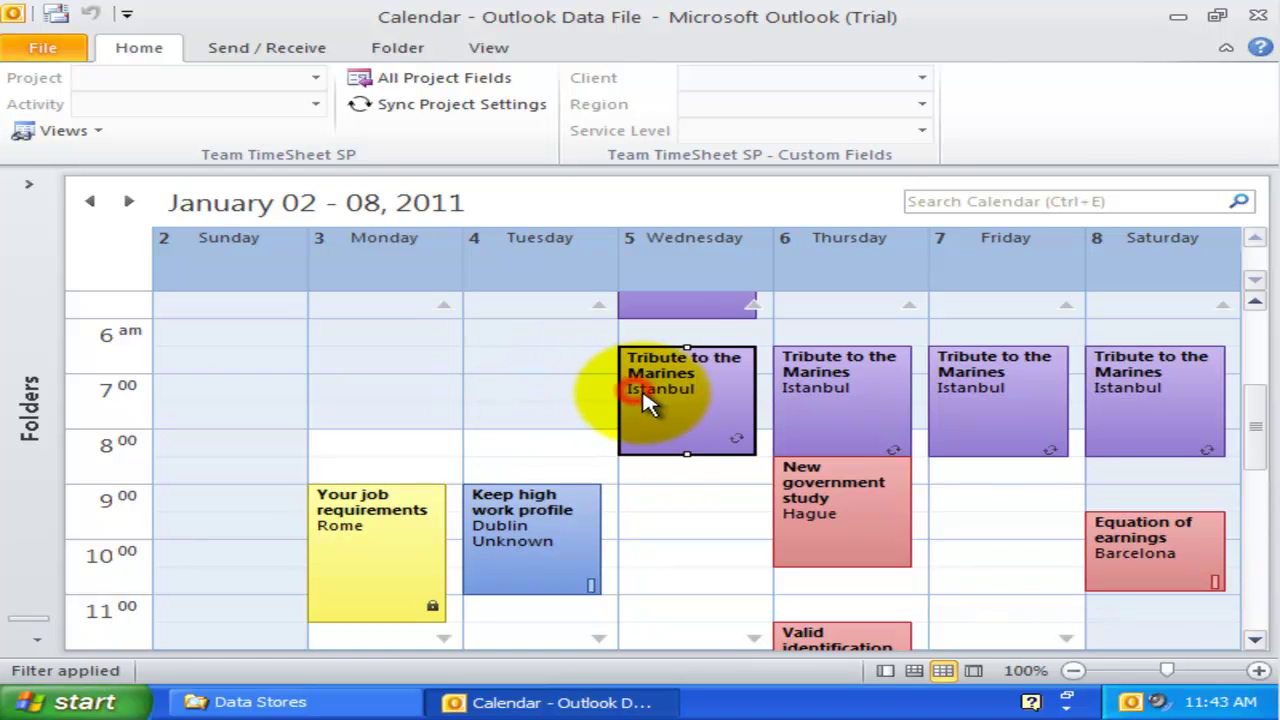
left_click(836, 398)
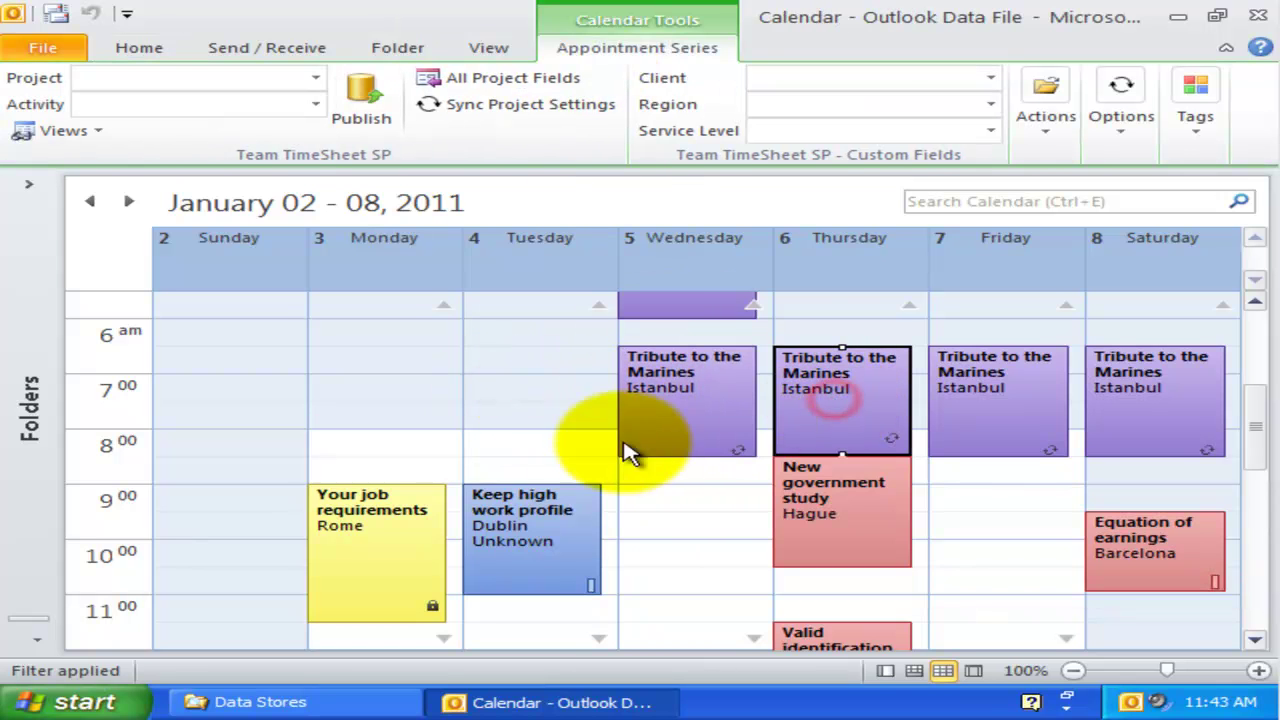
left_click(557, 514)
left_click(815, 515)
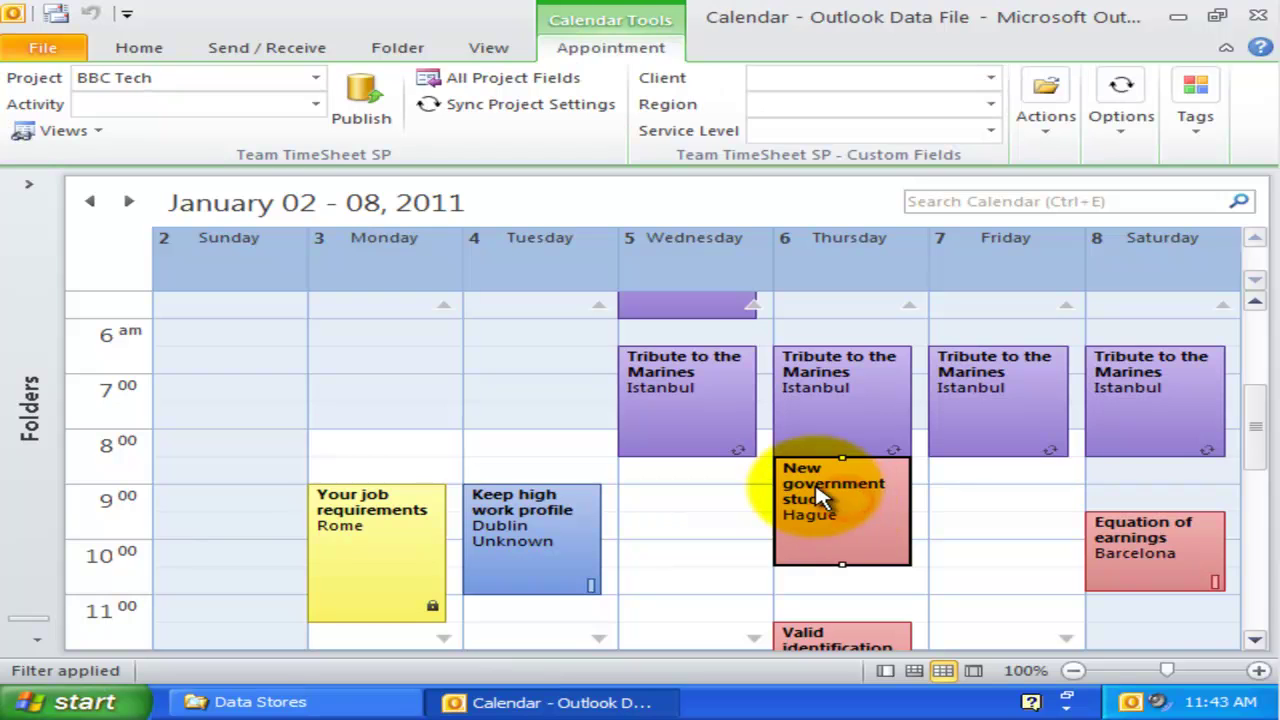
left_click(1035, 446)
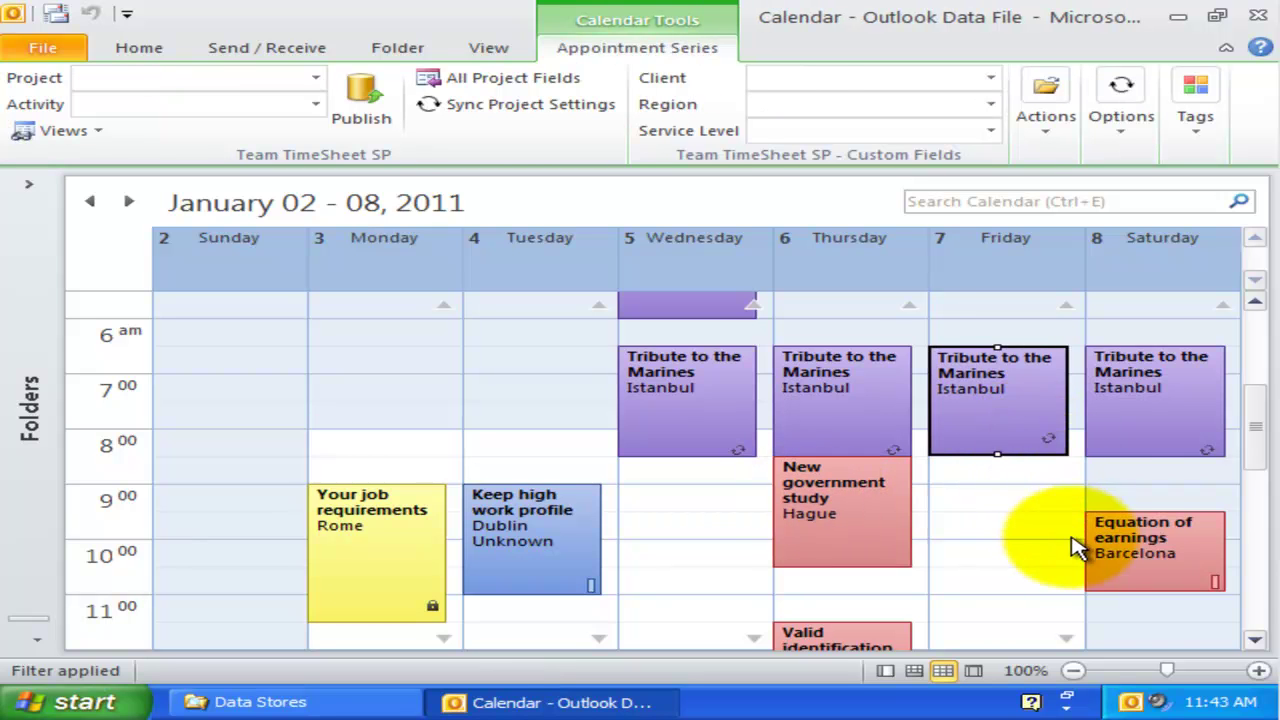
left_click(1143, 558)
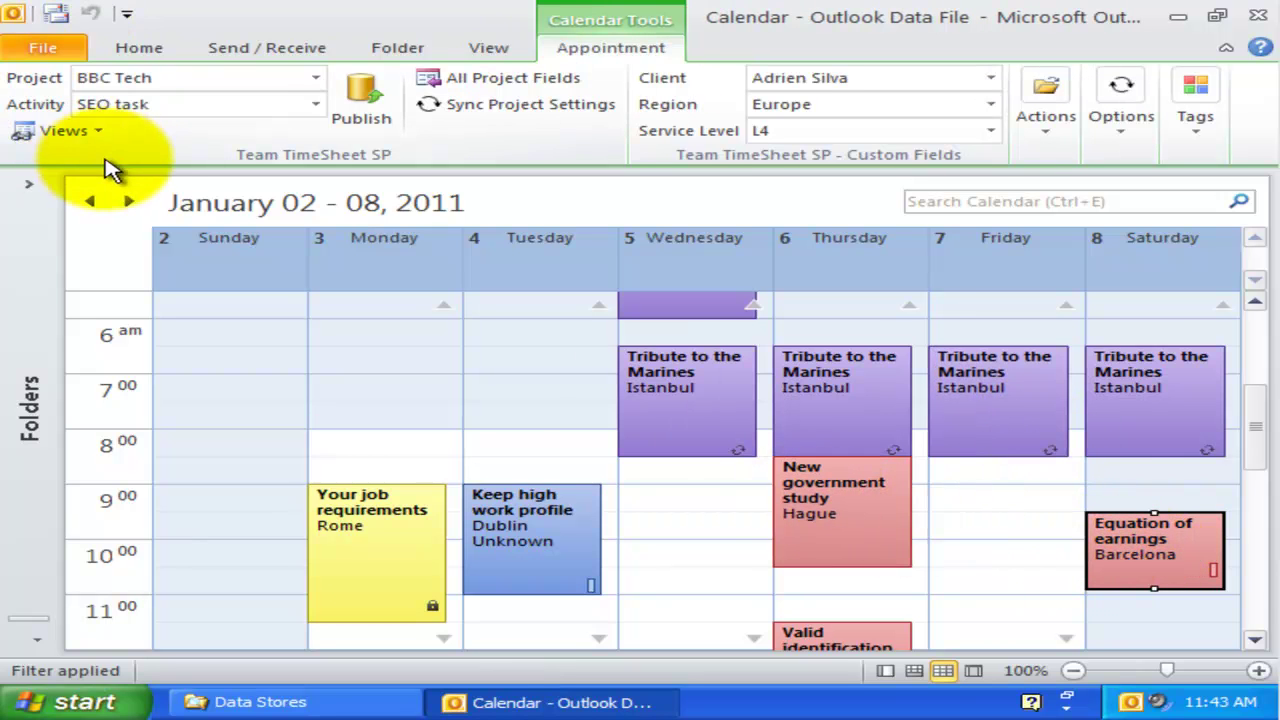
Step: Advance to January 9–15, 2011 and check Tribute to the Marines, Wealthy investors, Bank customer service
left_click(128, 201)
left_click(646, 394)
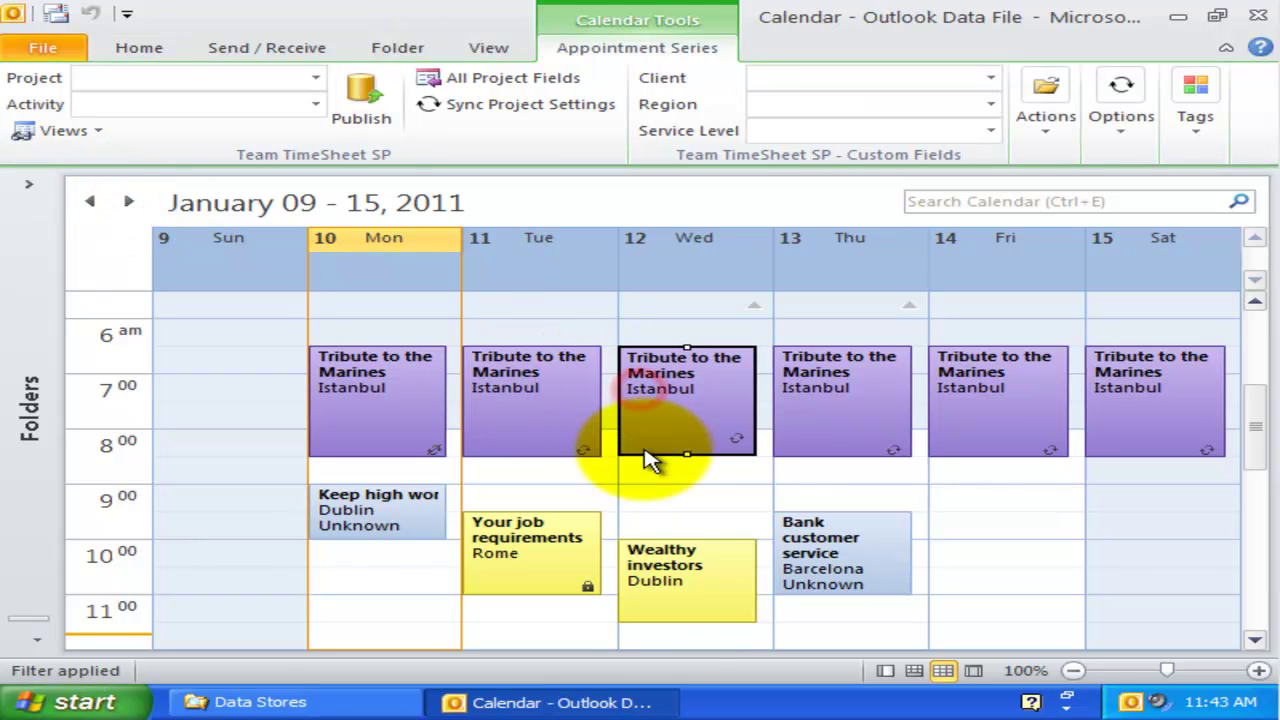
left_click(684, 598)
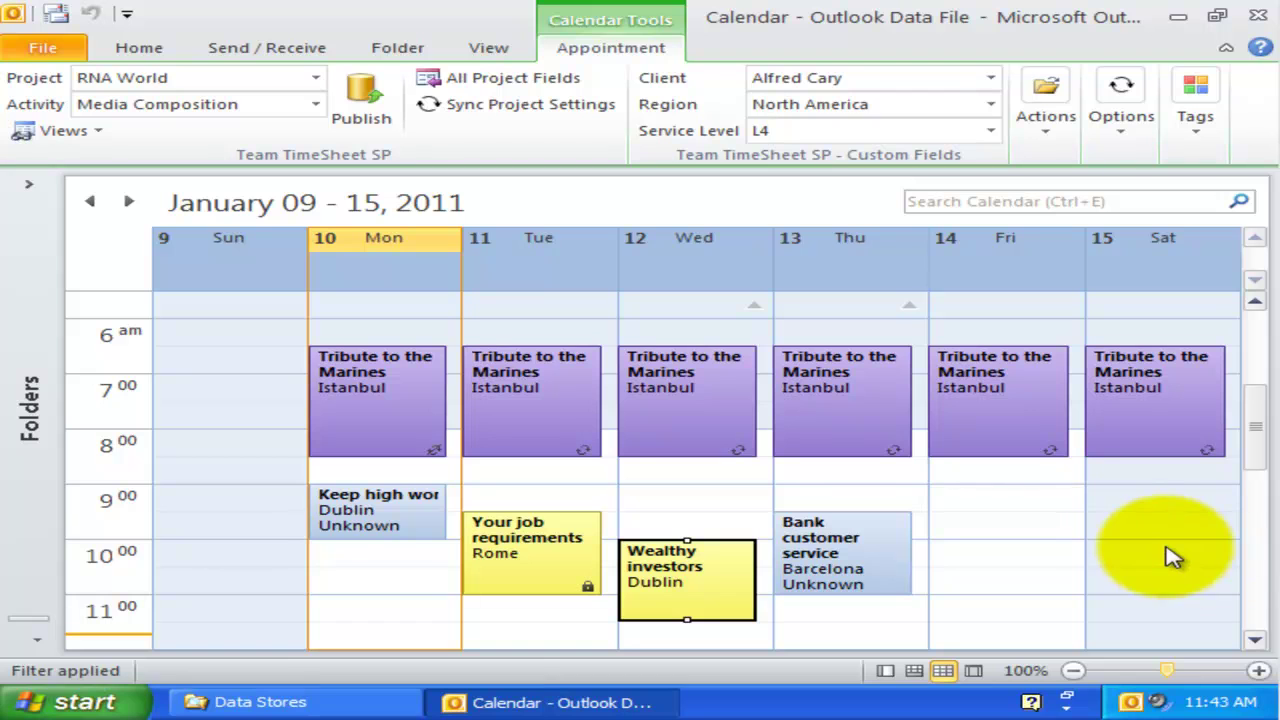
left_click(880, 562)
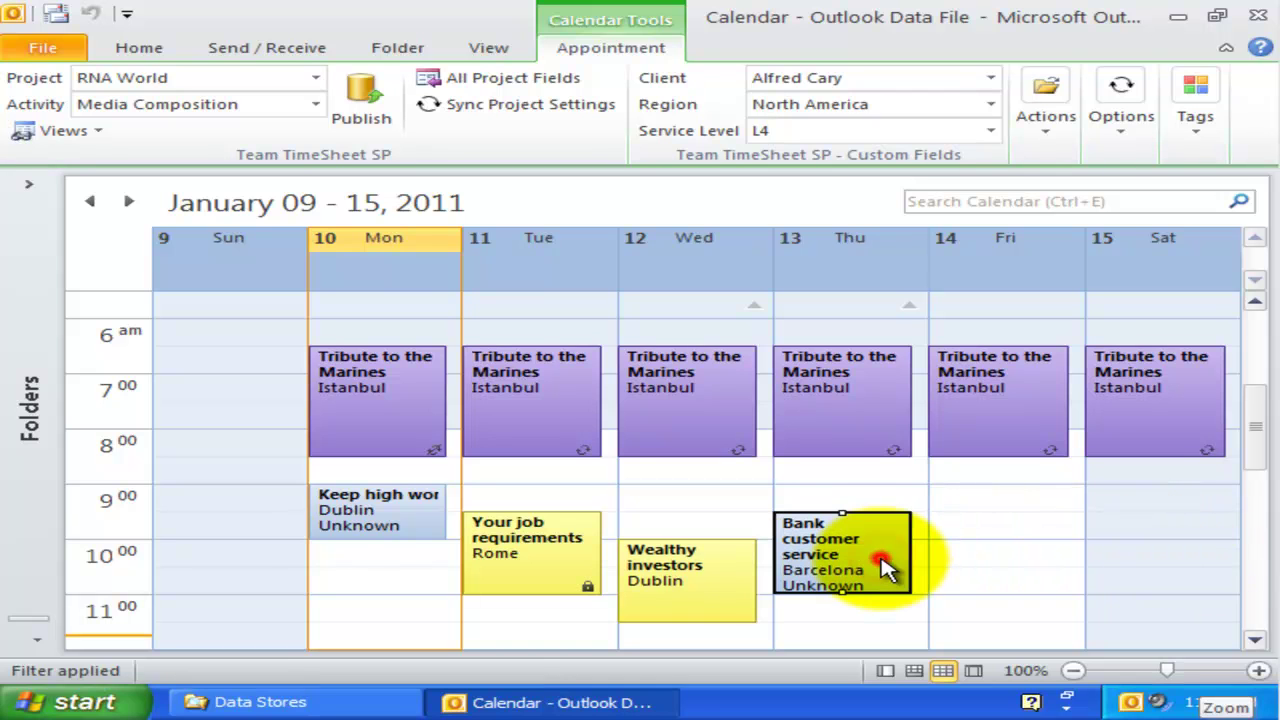